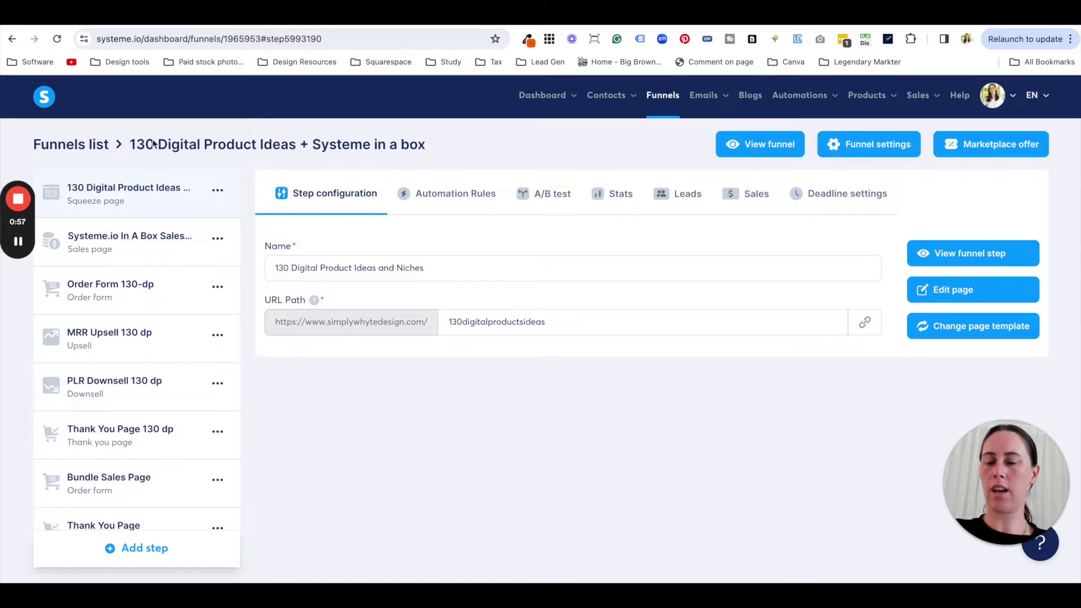
Scroll through the '130 Digital Product Ideas + Systeme in a box' funnel's list of steps
drag(169, 194, 167, 216)
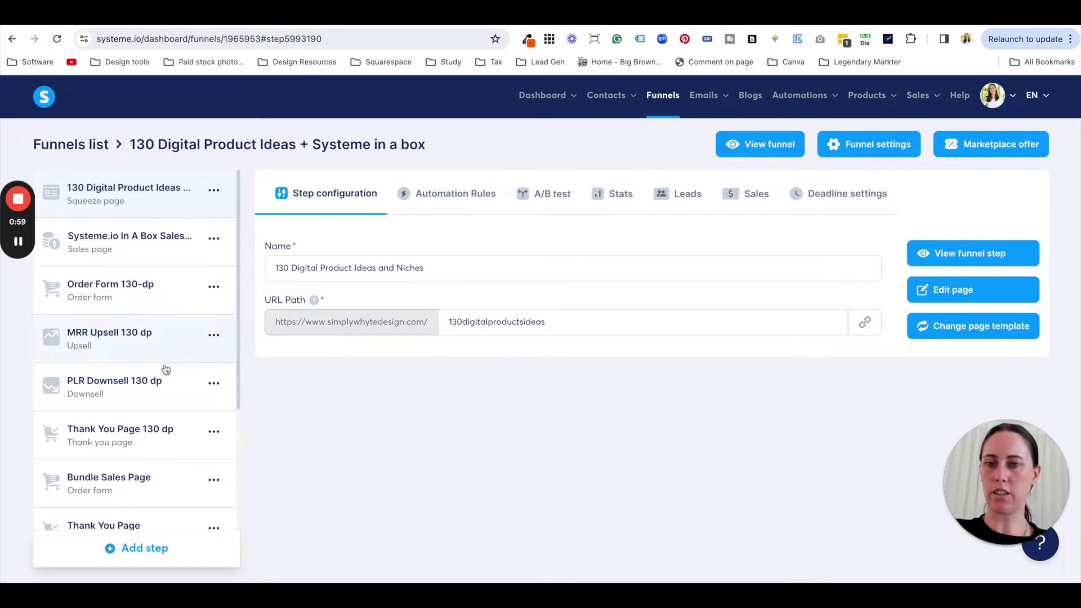
scroll(184, 439, down, 3)
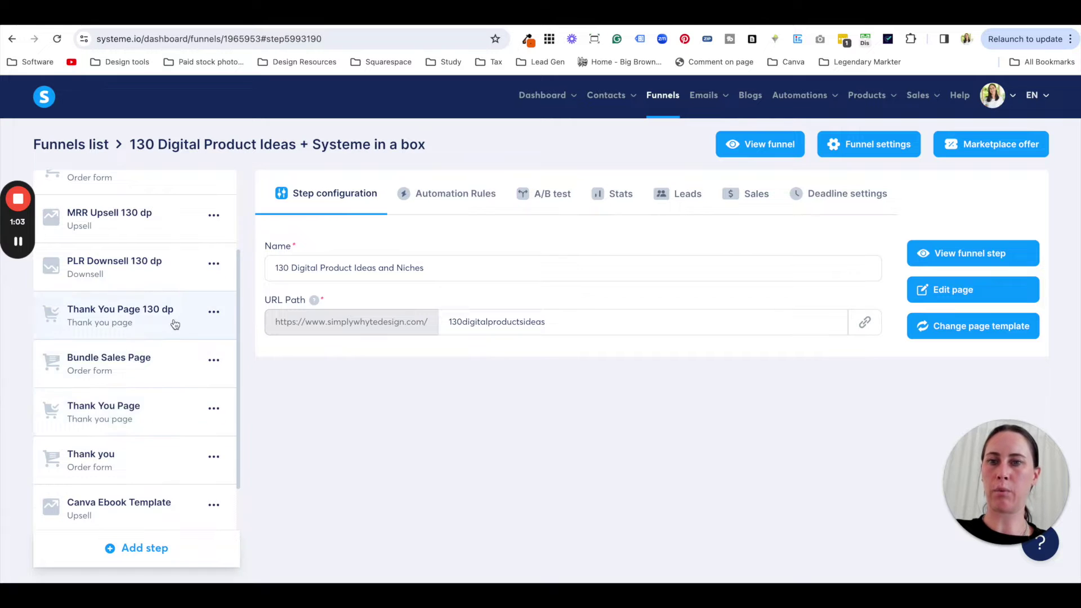
scroll(173, 318, up, 3)
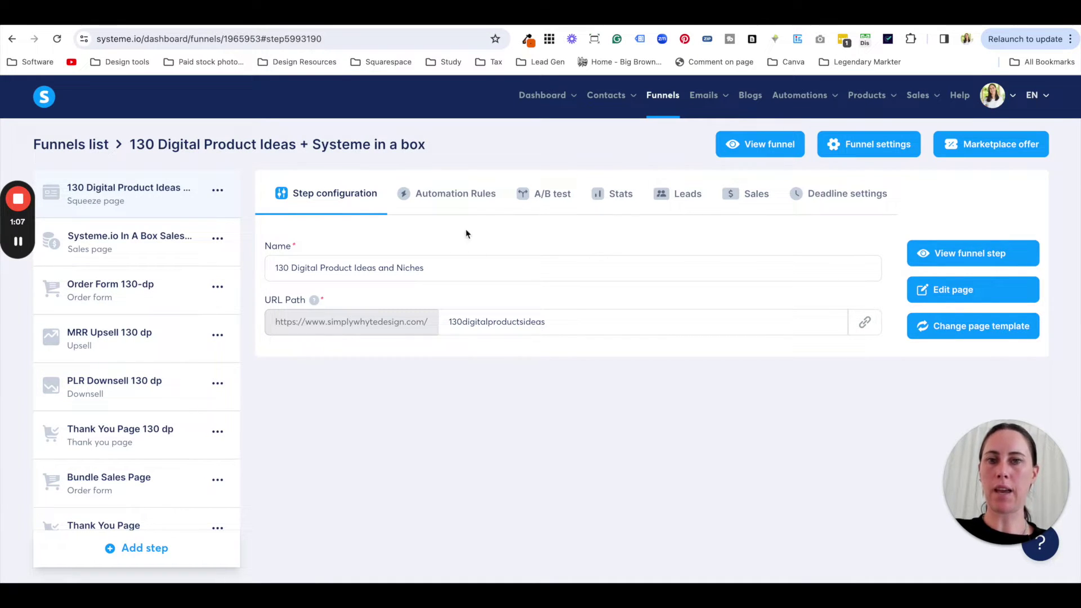
Show the squeeze page's automation rules, cancel a new rule, and edit the form-subscribed rule
click(456, 200)
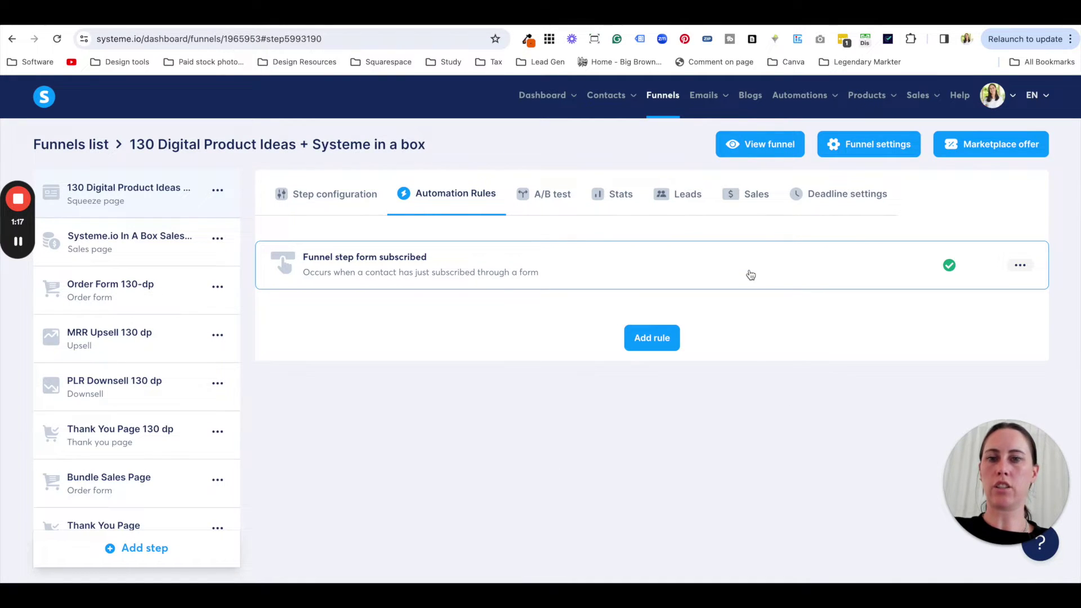
click(660, 340)
click(720, 299)
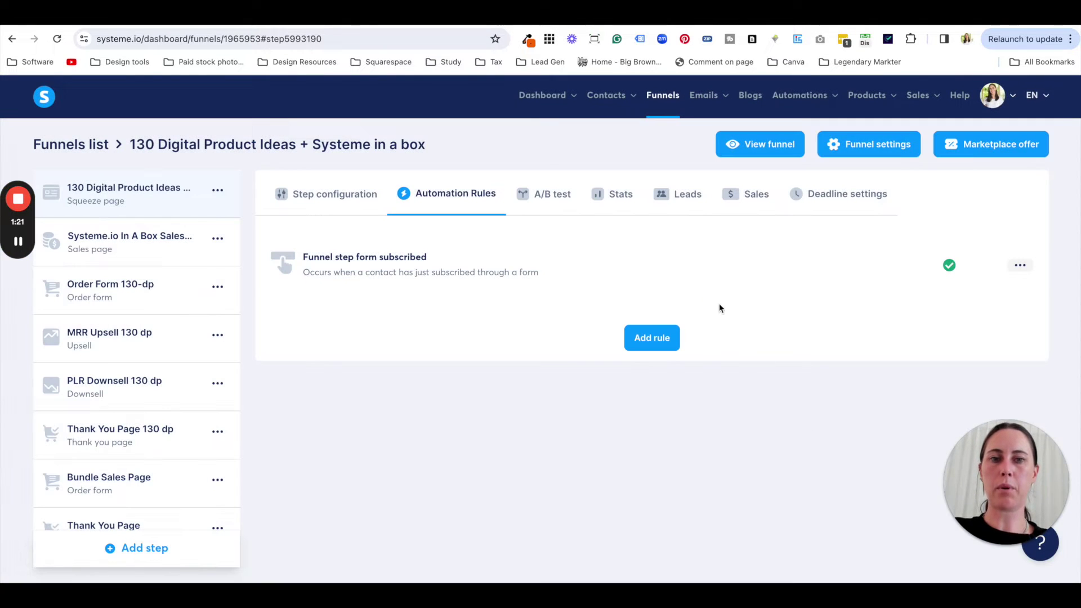
click(707, 274)
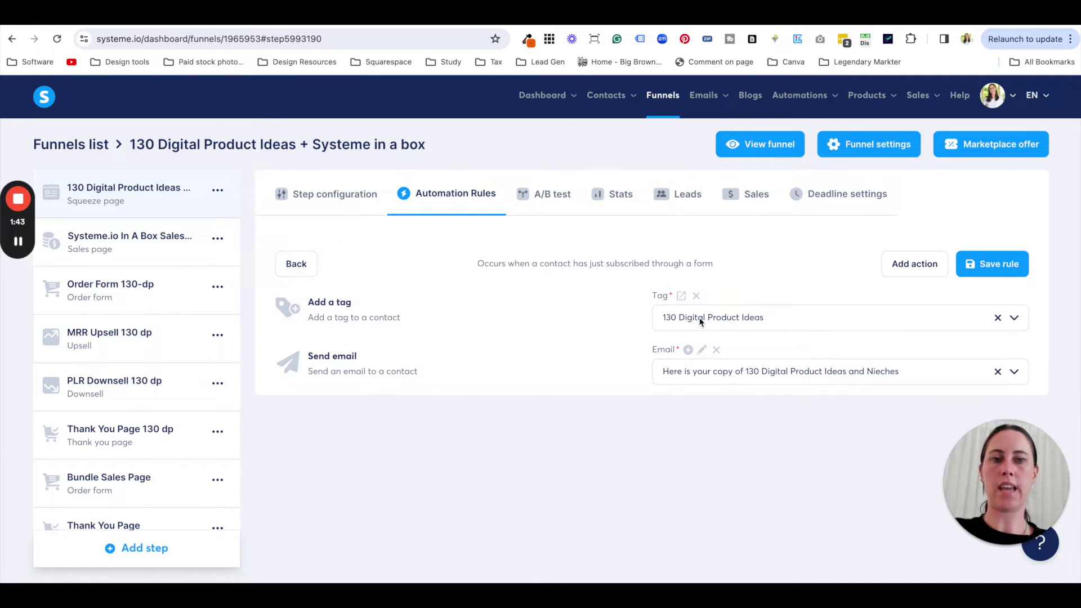
Try a new Add a tag action, browse the tag list, then remove the unused row
click(901, 258)
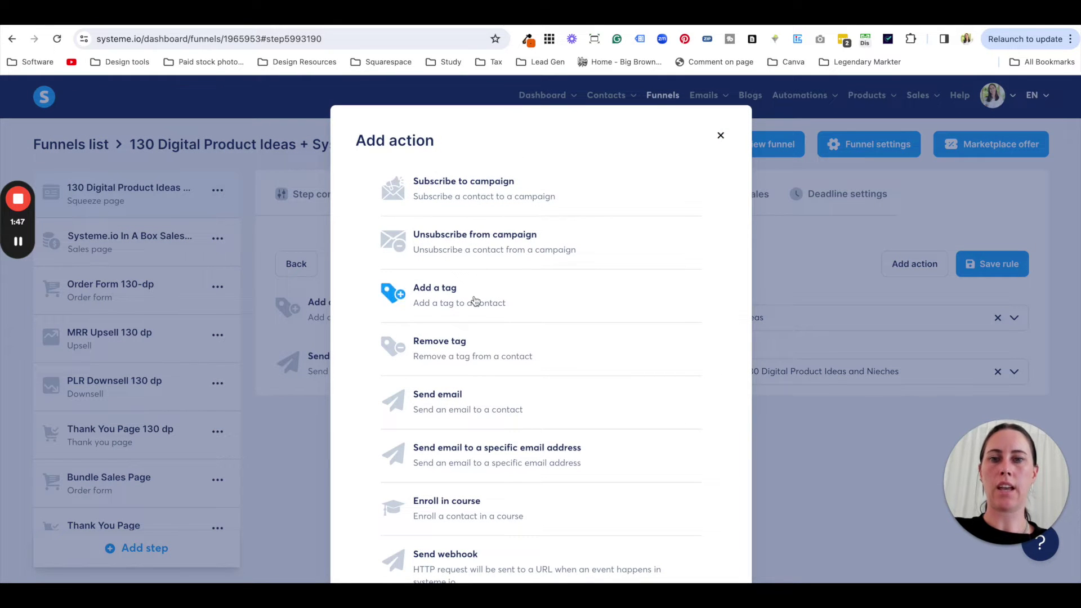
click(476, 299)
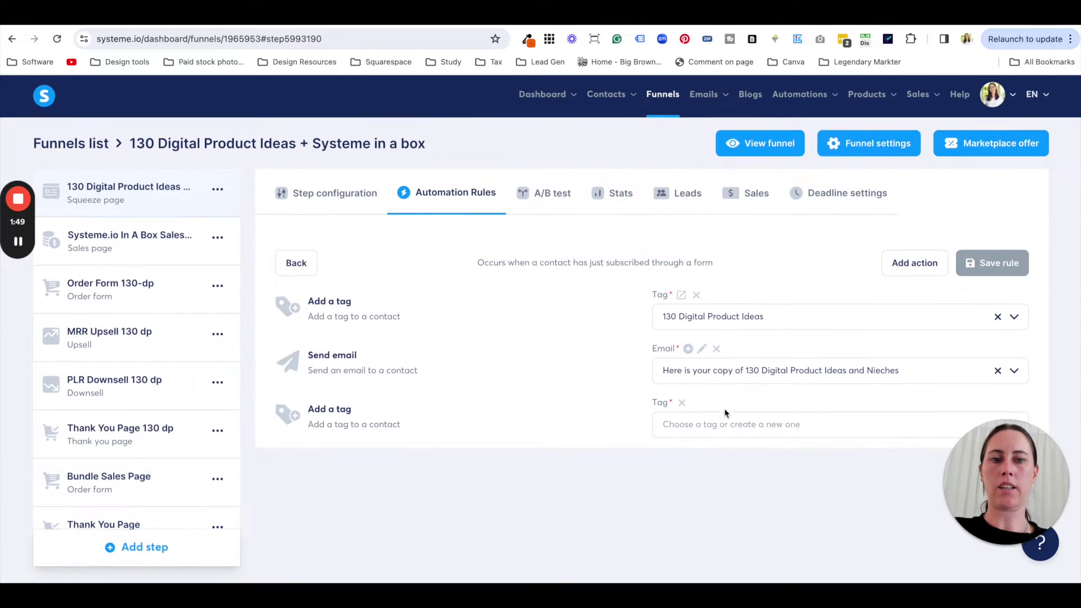
click(731, 419)
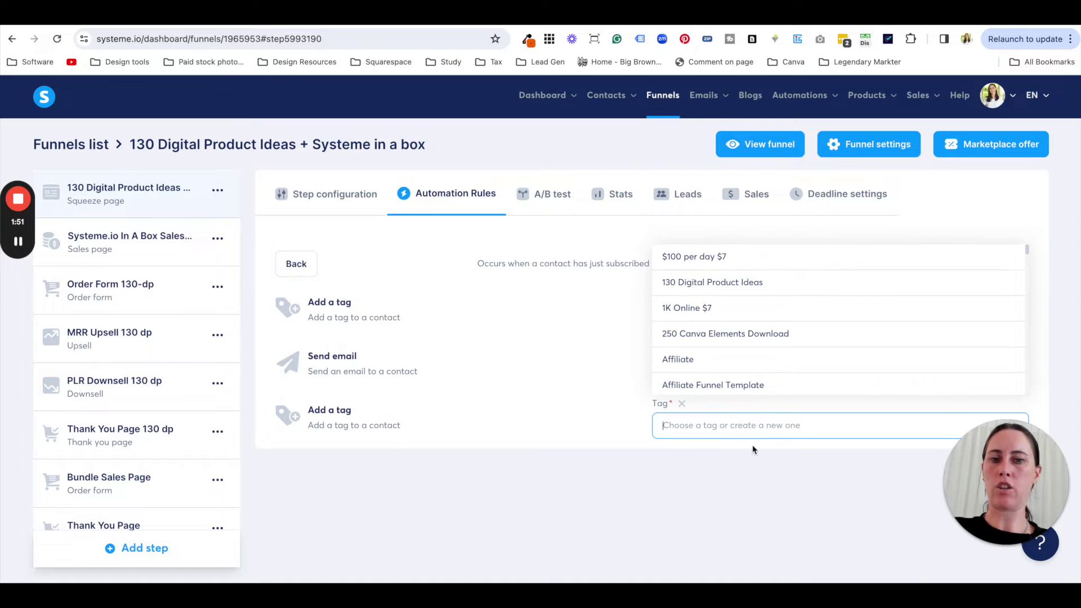
click(757, 503)
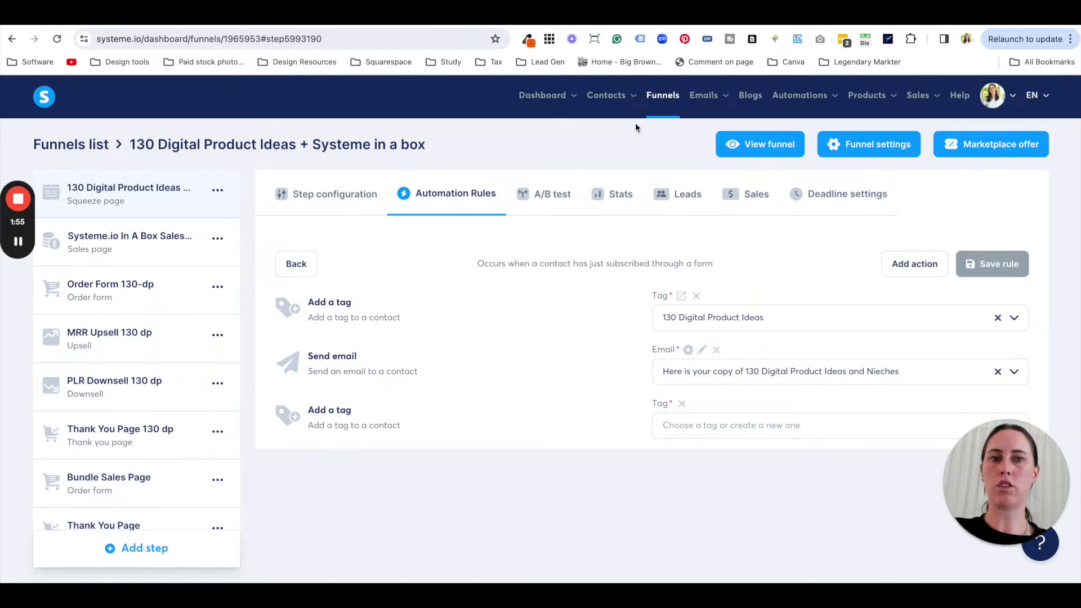
mouse_move(625, 107)
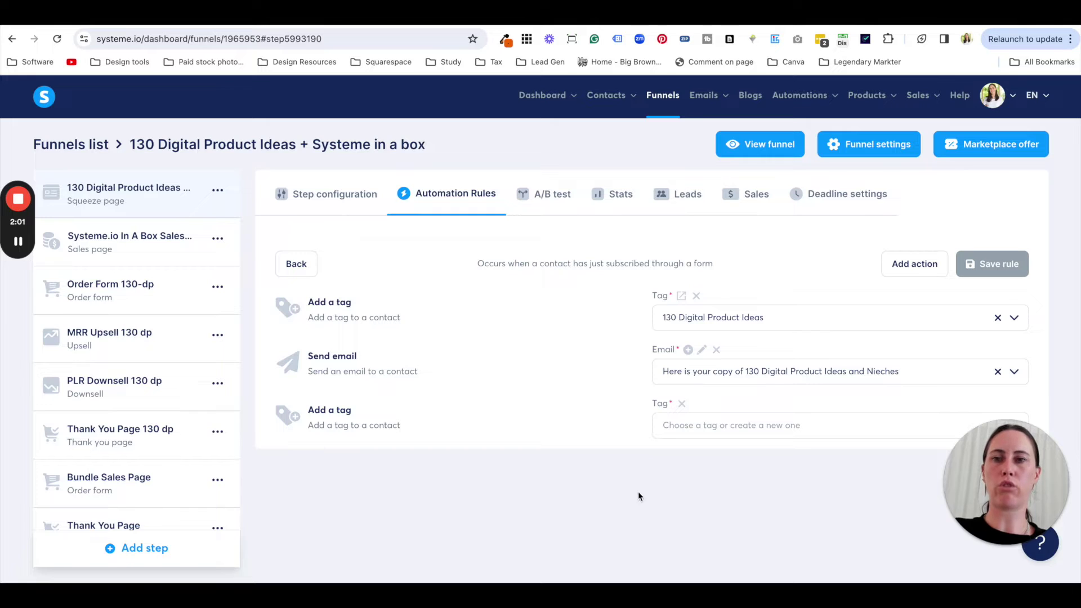
click(758, 422)
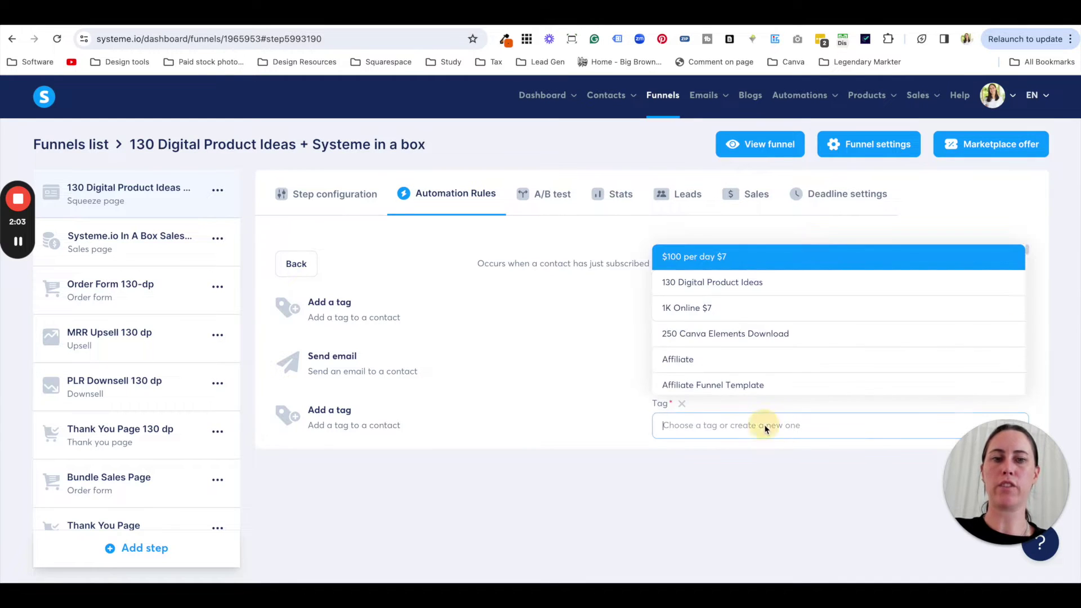
click(743, 488)
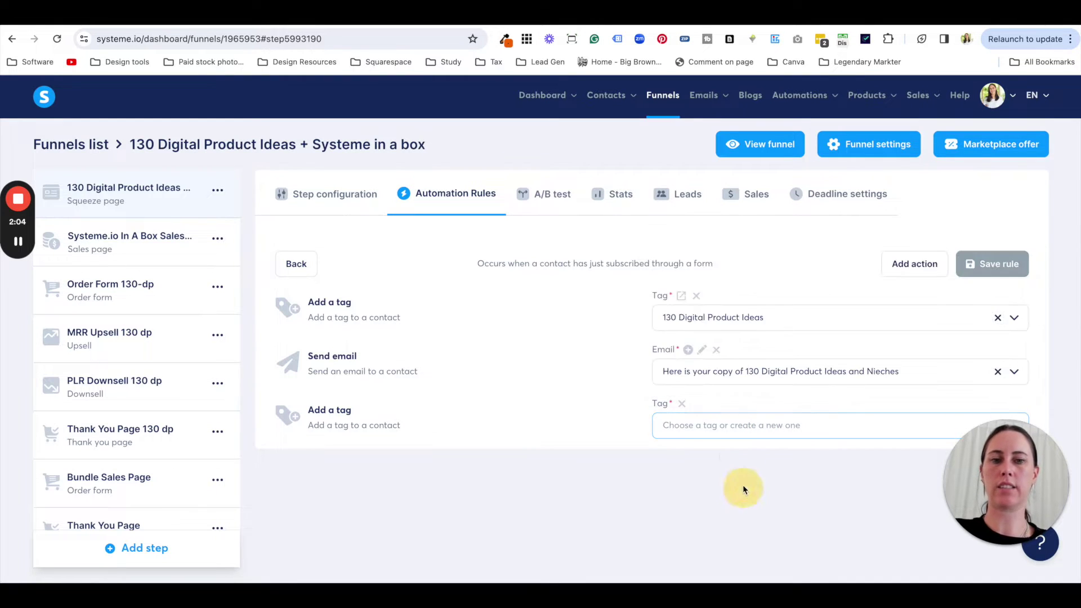
click(682, 403)
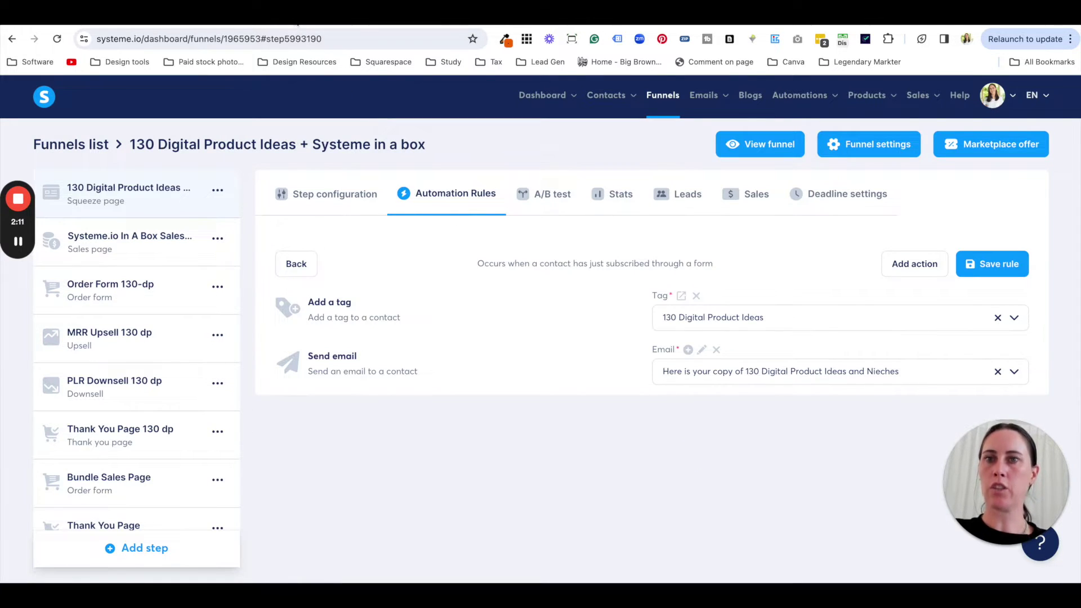
Bring up the '1. Email Subject: Test' Google Docs draft and dismiss the spelling suggestion
click(330, 14)
click(479, 290)
click(406, 214)
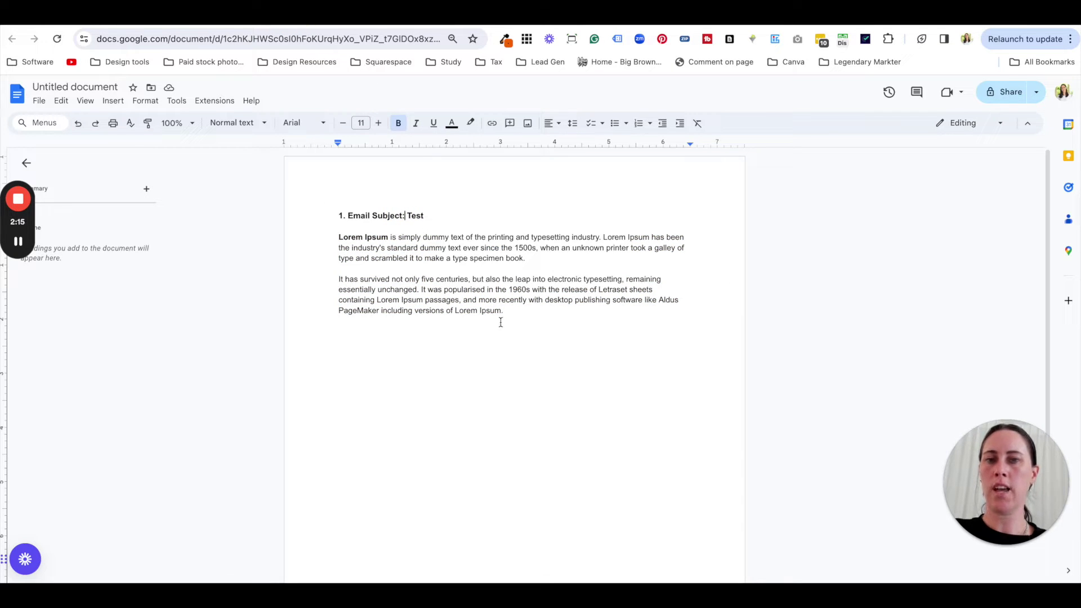
Put the caret below the draft's last paragraph, then move to the ChatGPT conversation
click(407, 352)
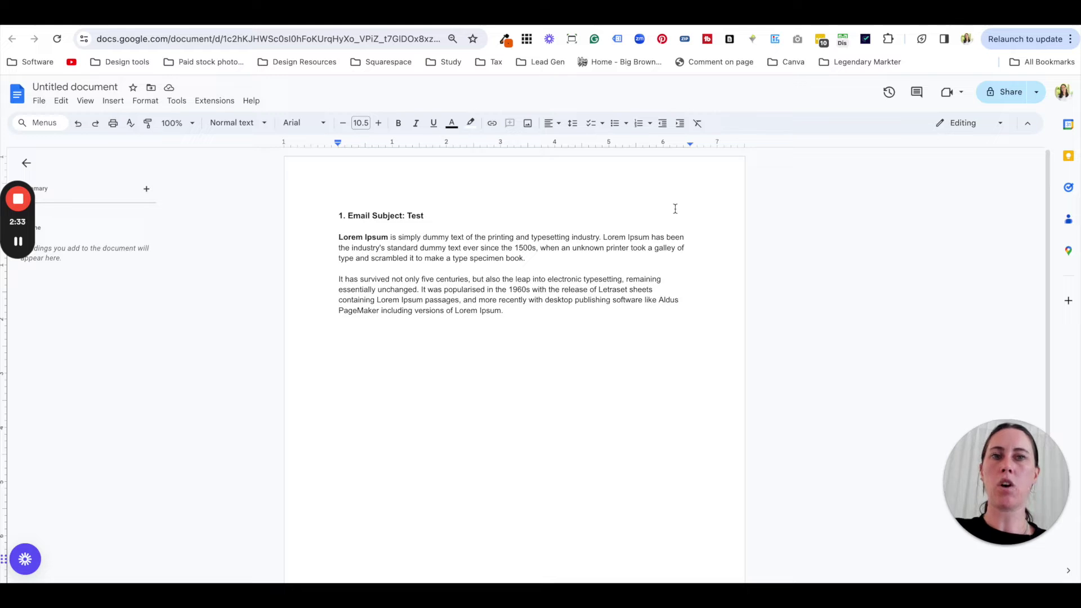
click(393, 25)
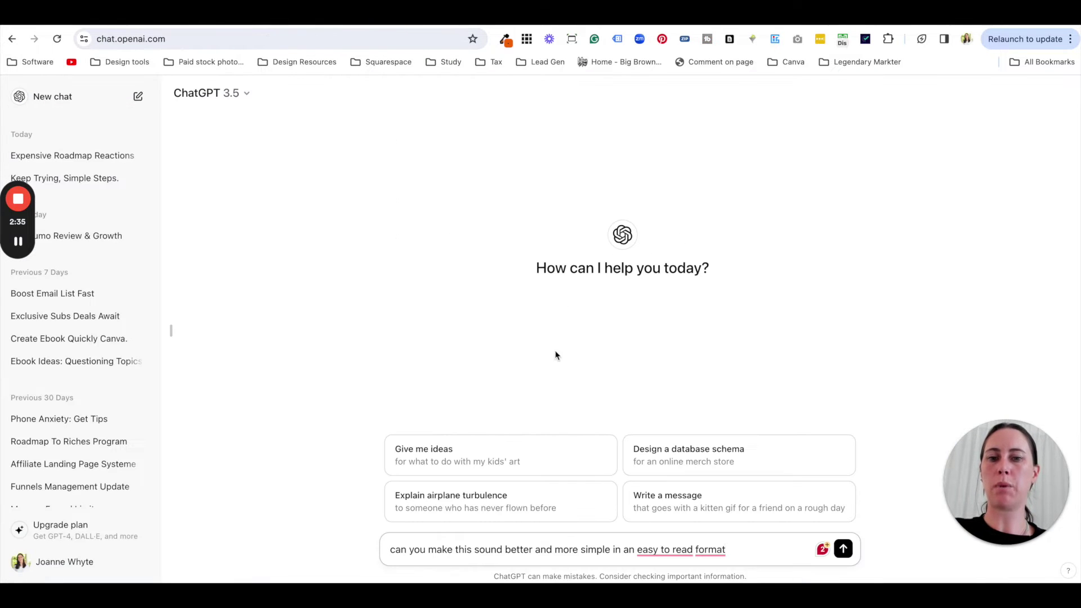
Accept Grammarly's hyphenated 'easy-to-read' and question-mark fixes in the ChatGPT prompt
mouse_move(673, 549)
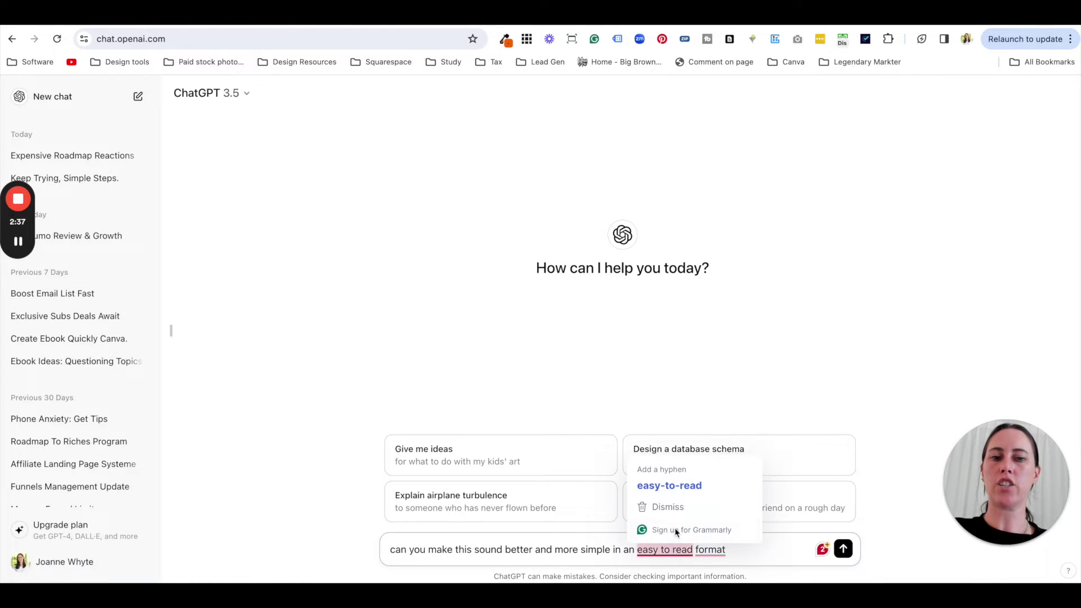
click(674, 488)
mouse_move(720, 550)
click(721, 485)
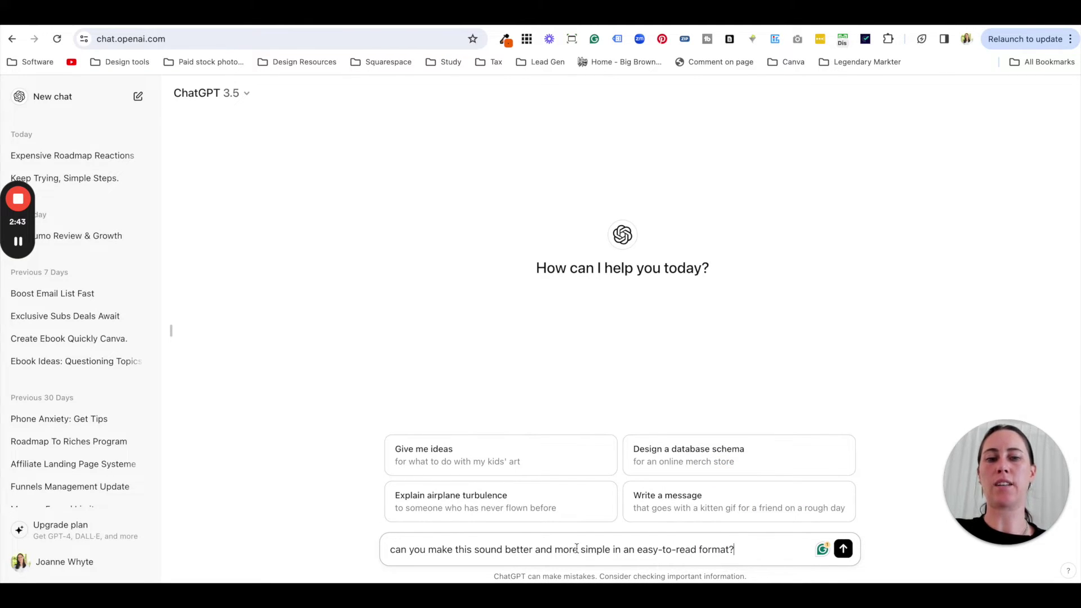
Insert ' for an email' before the question mark so the prompt ends 'for an email?'
click(729, 551)
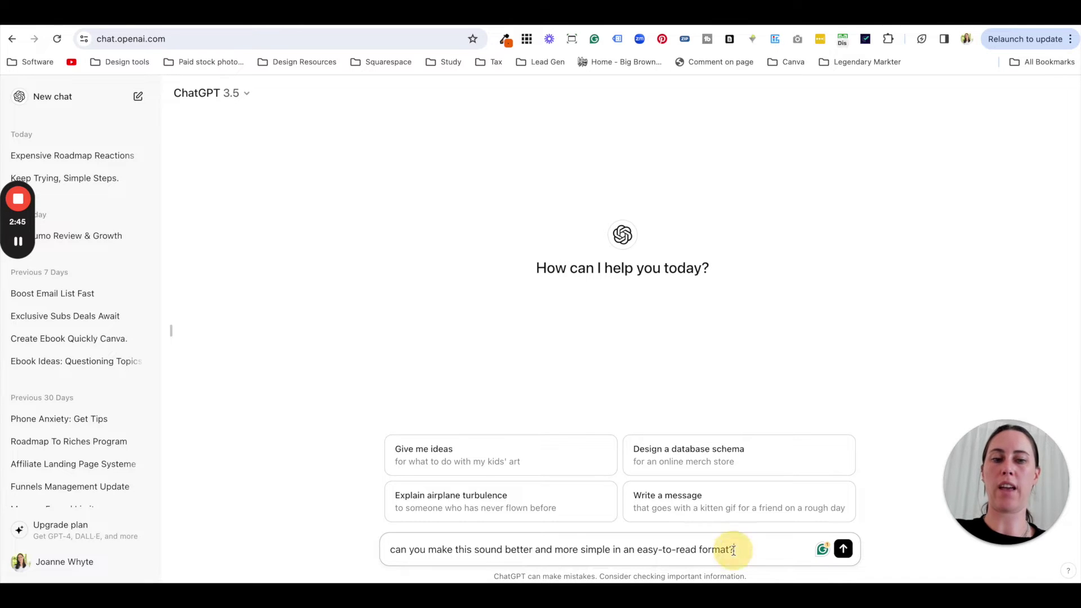
text(for a )
text(n eail)
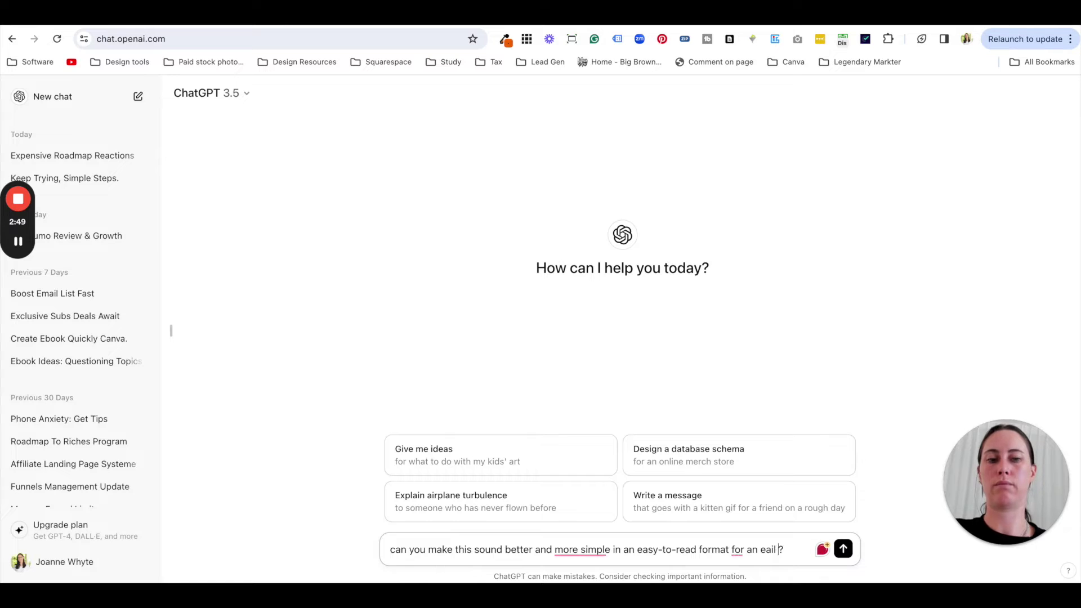
key(BackSpace)
text(mail)
click(790, 550)
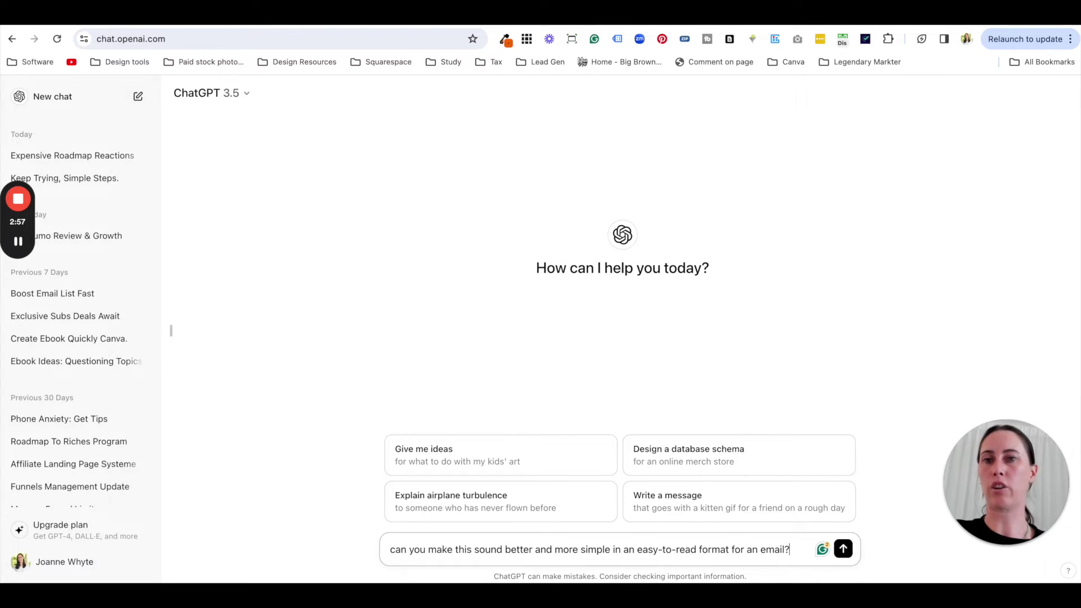
In the Google Docs draft, select the body paragraphs, then the whole draft including its subject
click(295, 21)
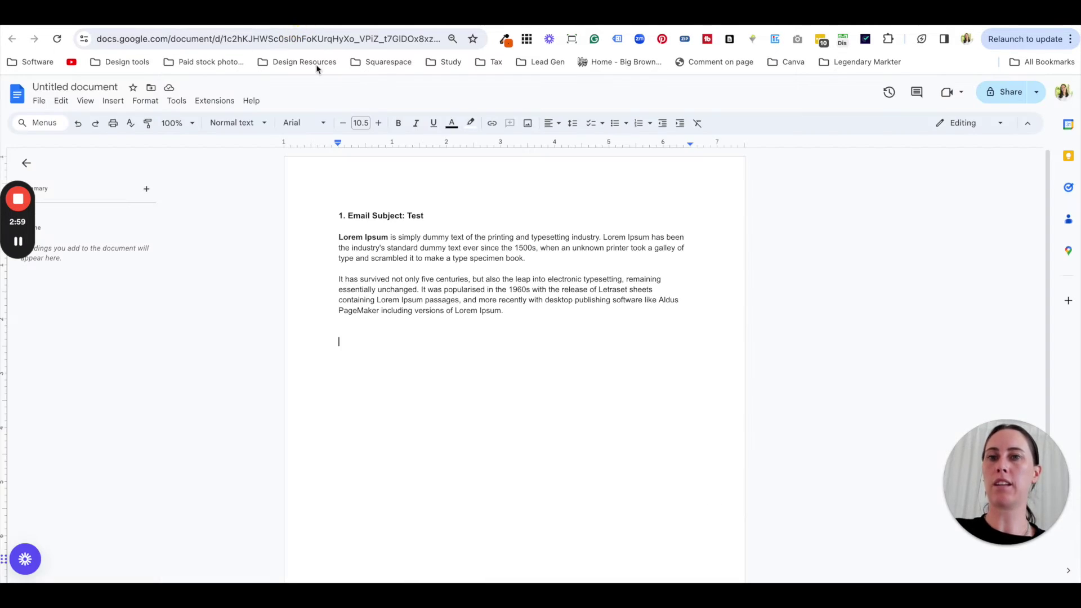
drag(510, 328, 338, 237)
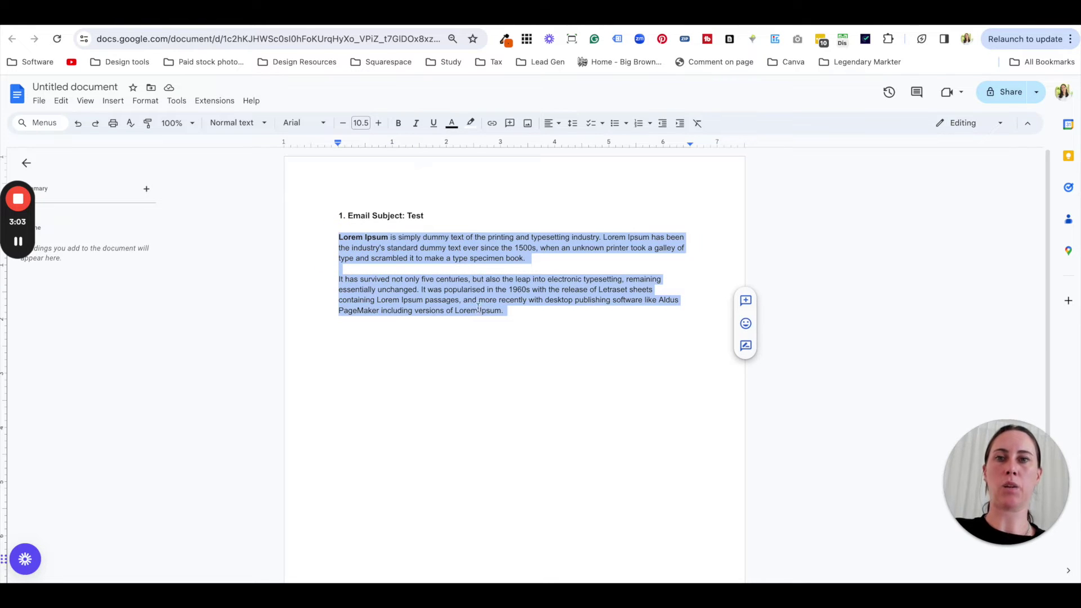
click(459, 262)
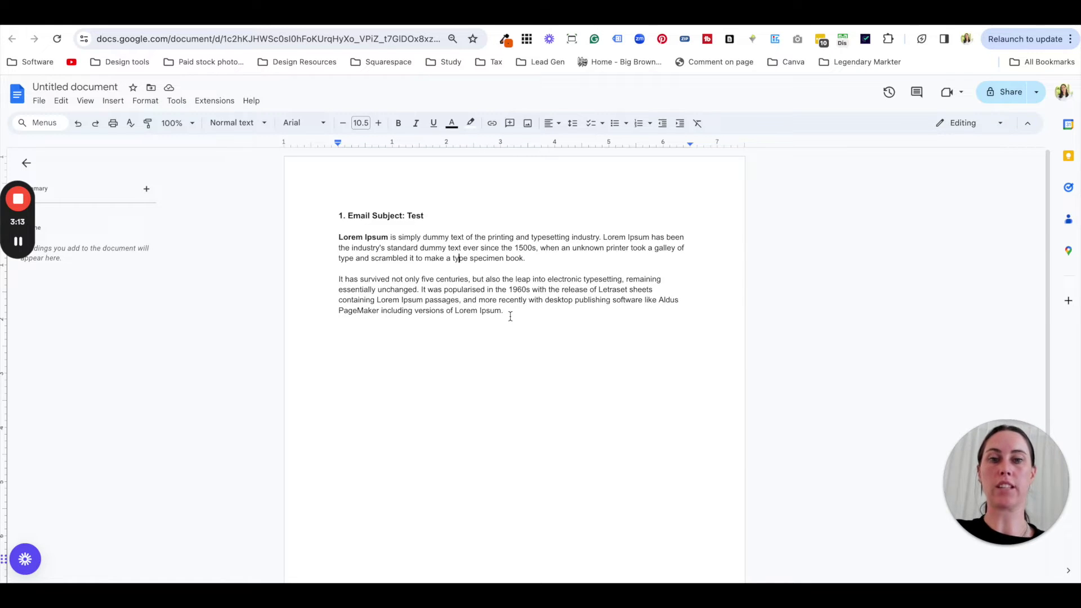
drag(510, 313, 340, 216)
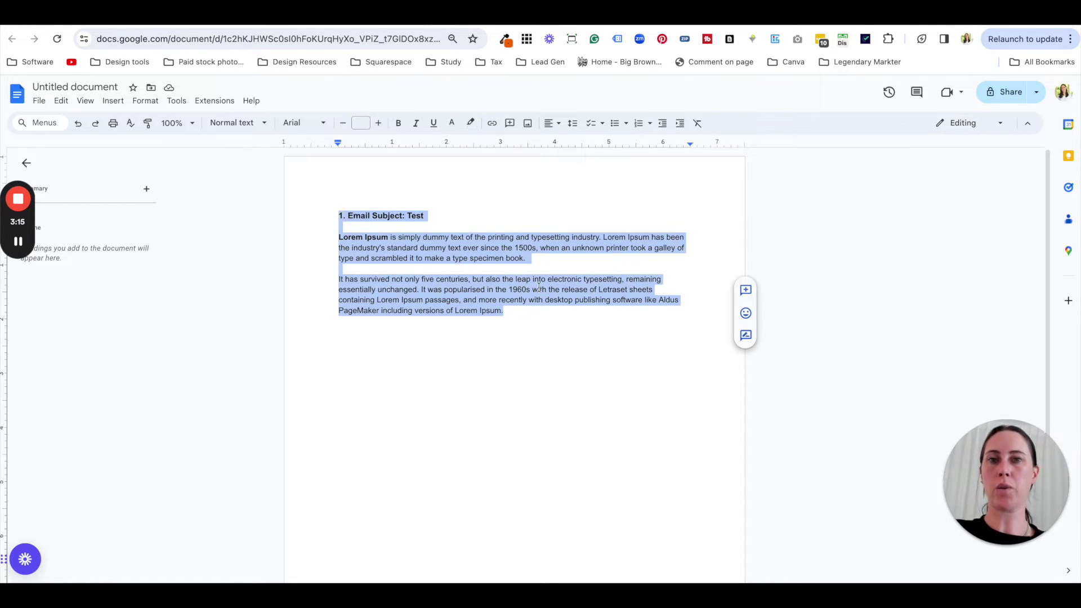
click(465, 26)
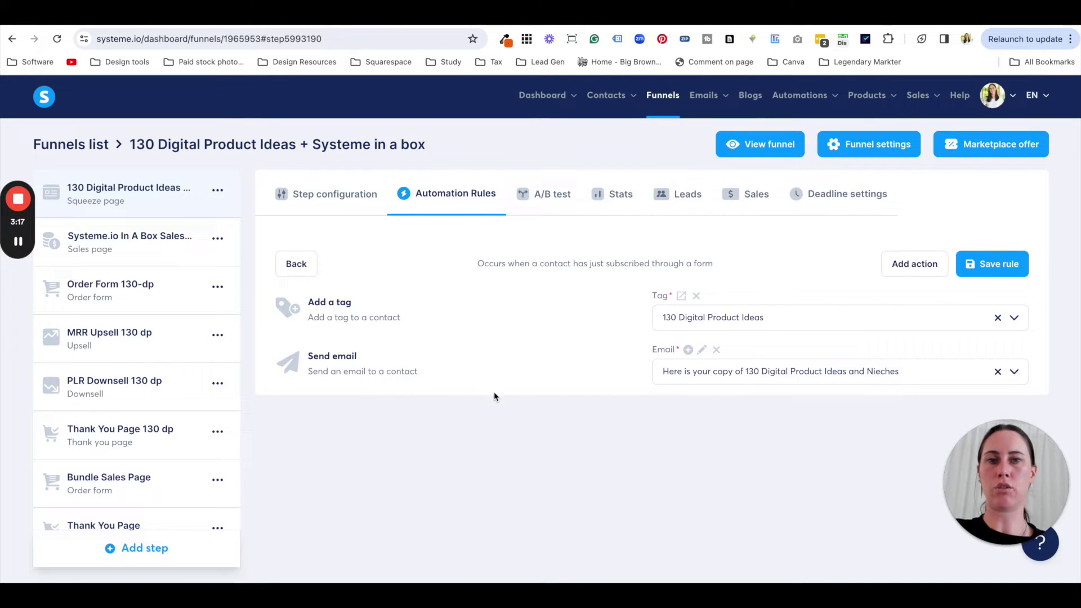
From Emails > Campaigns, create a campaign named 'Email campaign' with description 'test'
mouse_move(711, 106)
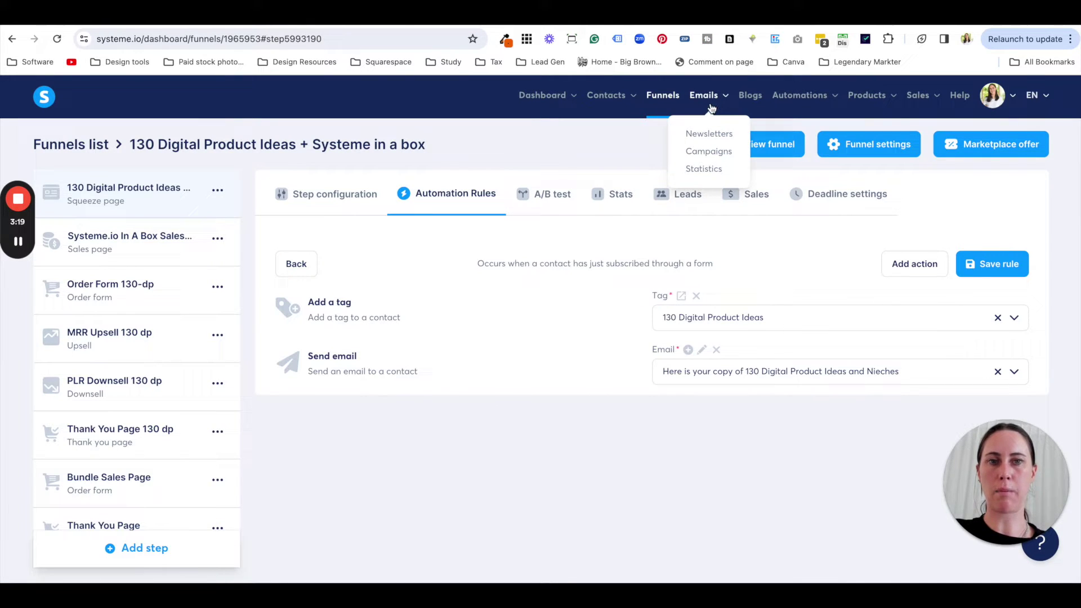
click(721, 157)
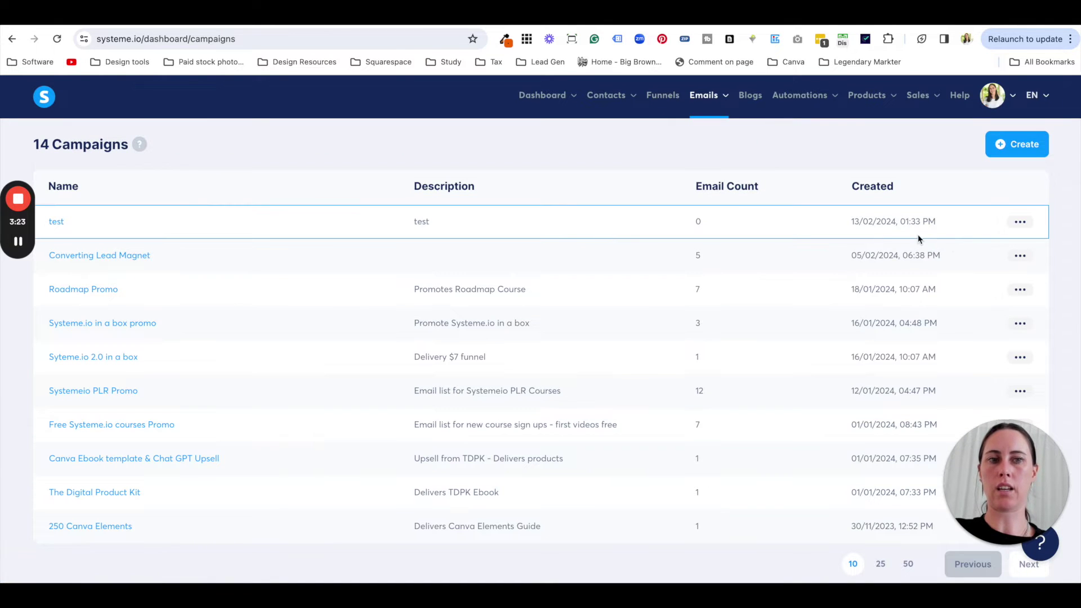
click(1015, 144)
click(567, 282)
text(Email camga)
key(BackSpace)
key(BackSpace)
key(BackSpace)
text(mpaign)
click(584, 355)
text(test)
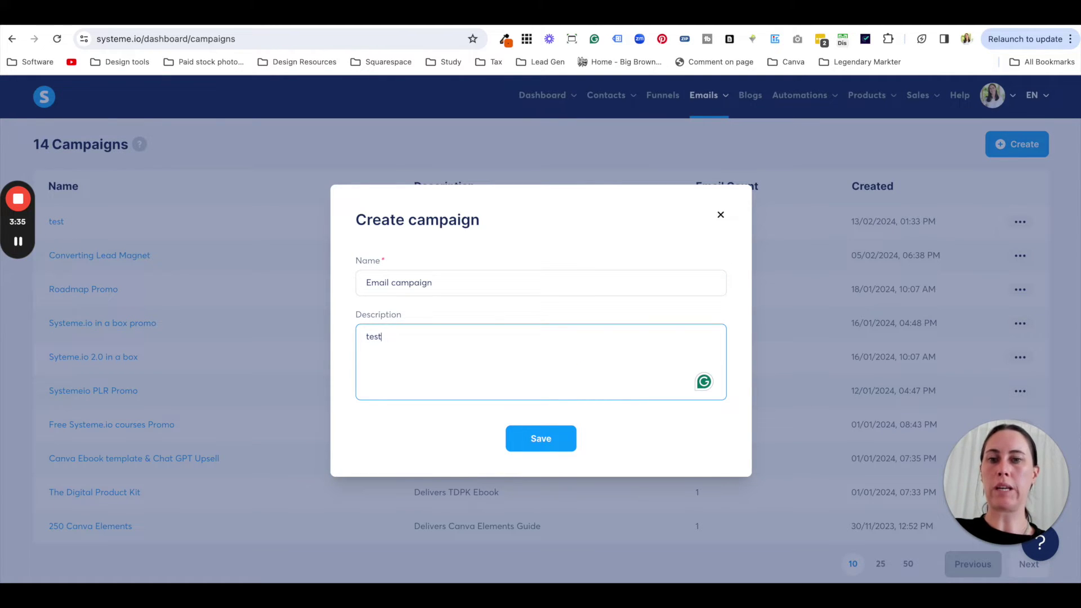
Save the Email campaign, open it, and start a new email step
click(542, 441)
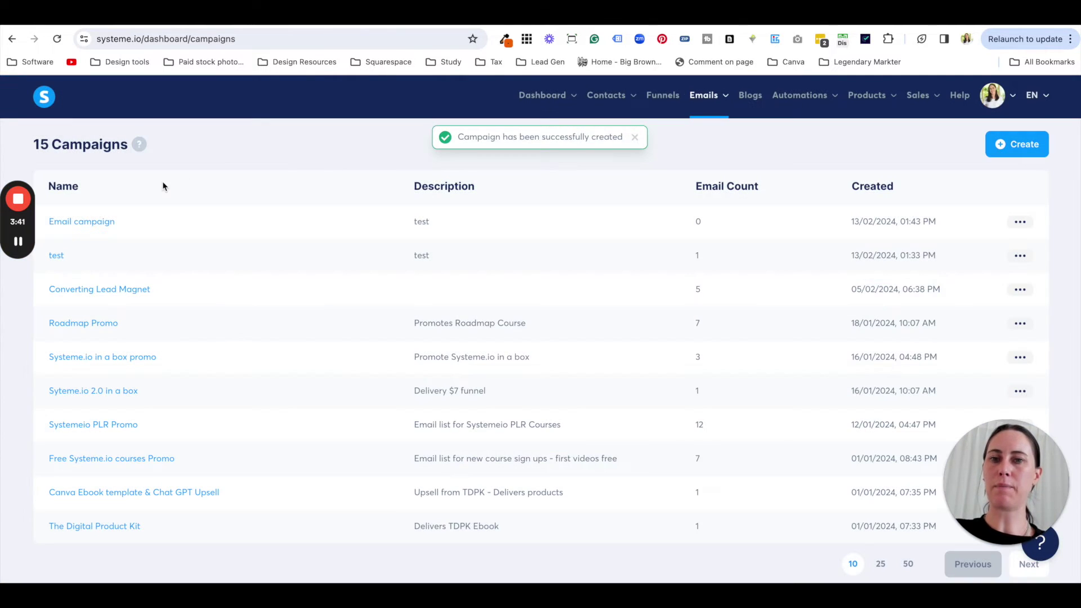
click(66, 222)
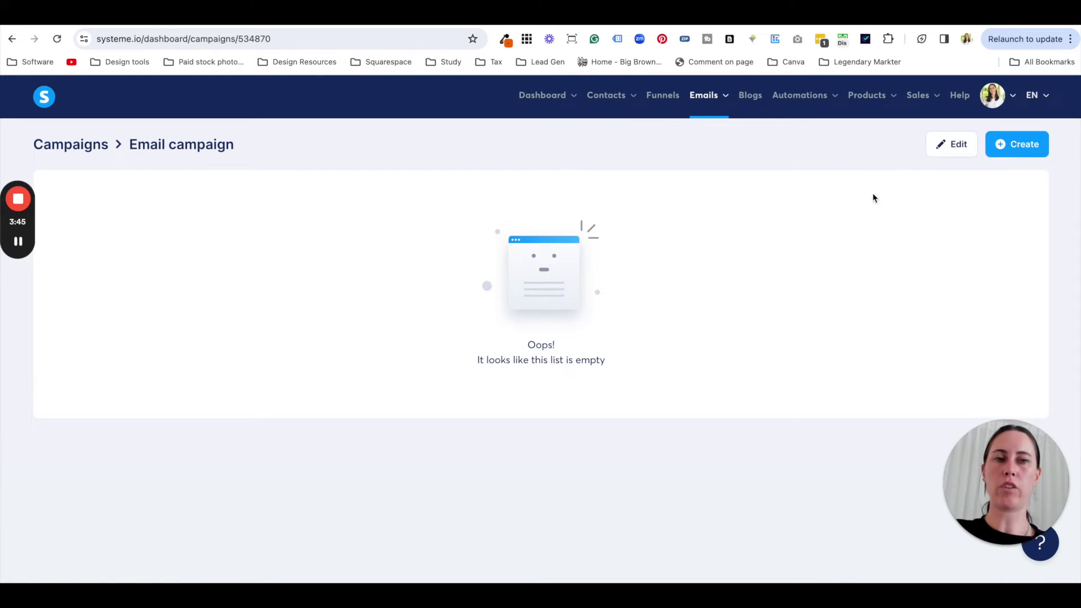
click(1007, 148)
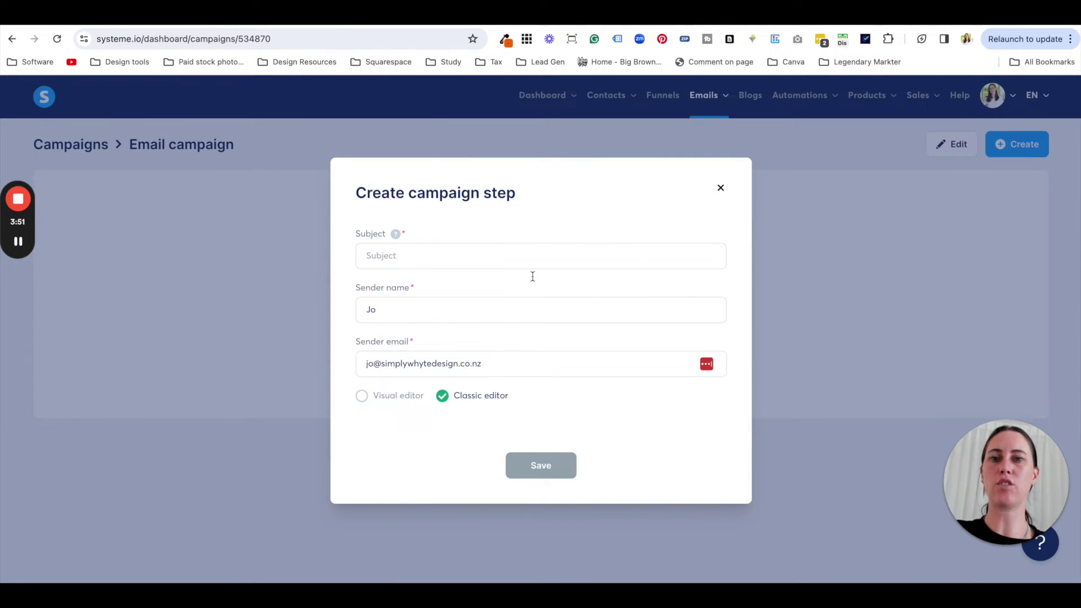
Paste 'Test' from the Google Docs draft as the email subject, save, then copy the body paragraphs
click(299, 26)
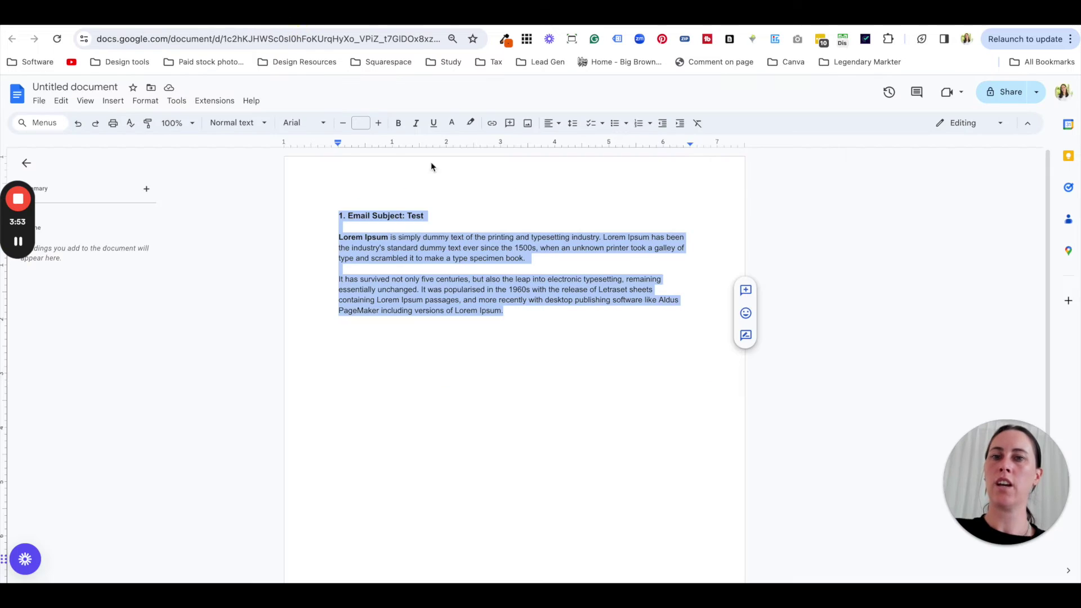
click(423, 216)
drag(419, 216, 409, 215)
key(ctrl+c)
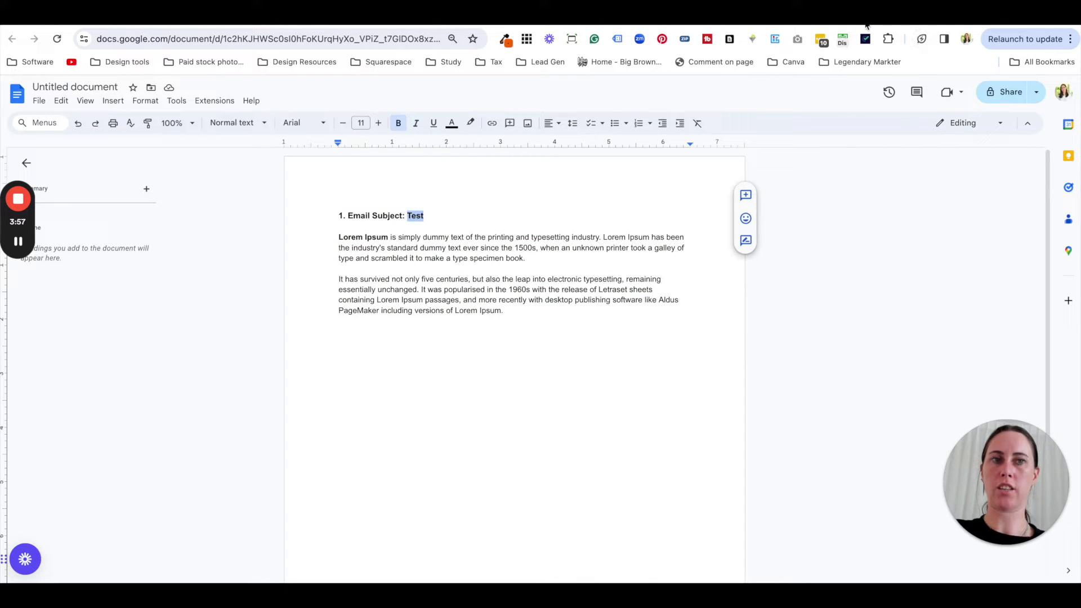
click(169, 22)
click(466, 251)
key(ctrl+v)
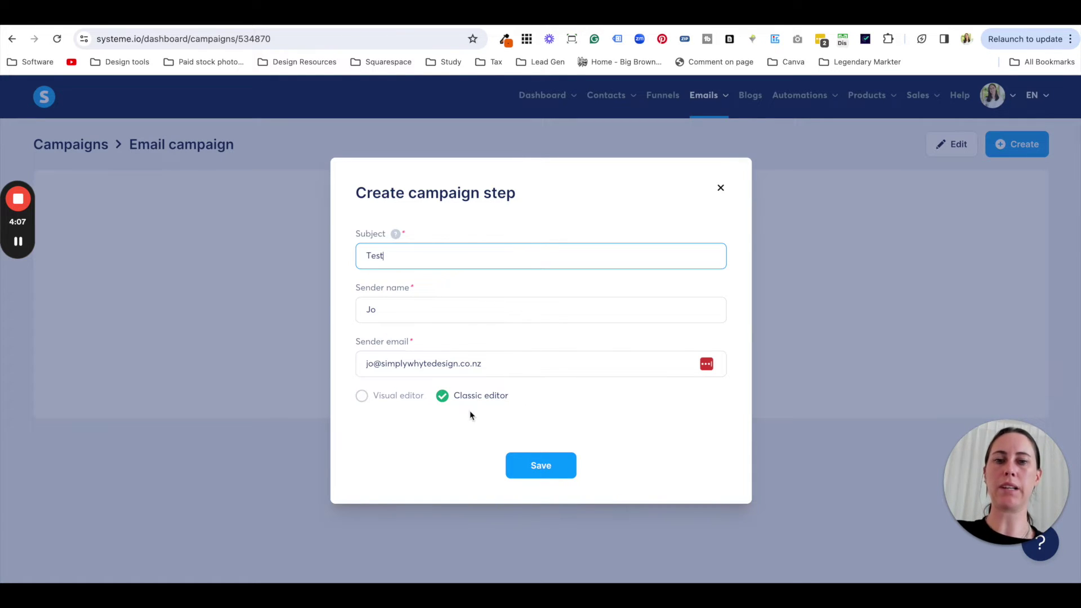
click(550, 463)
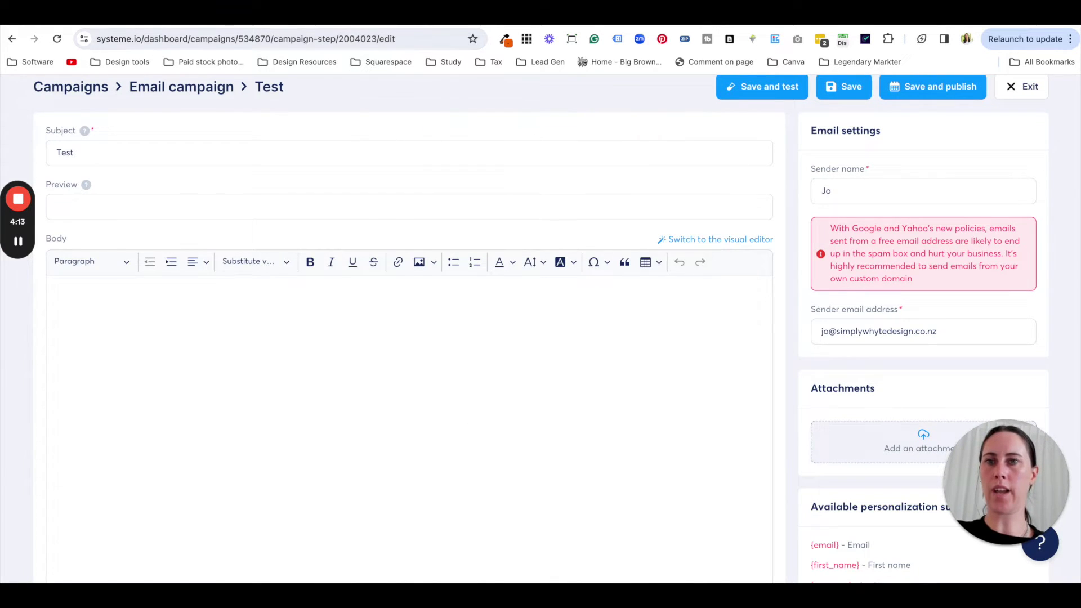
key(ctrl+Tab)
drag(521, 320, 338, 234)
key(ctrl+c)
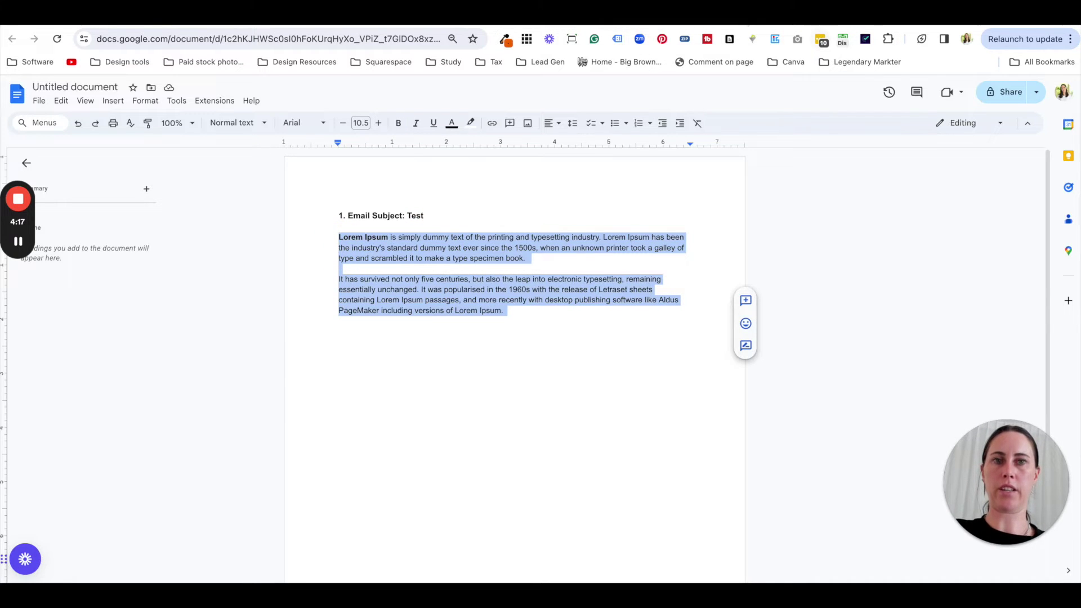
Paste the Lorem Ipsum paragraphs into the body, drop the blank line, and add a line above the heading
key(ctrl+Tab)
click(287, 305)
key(ctrl+v)
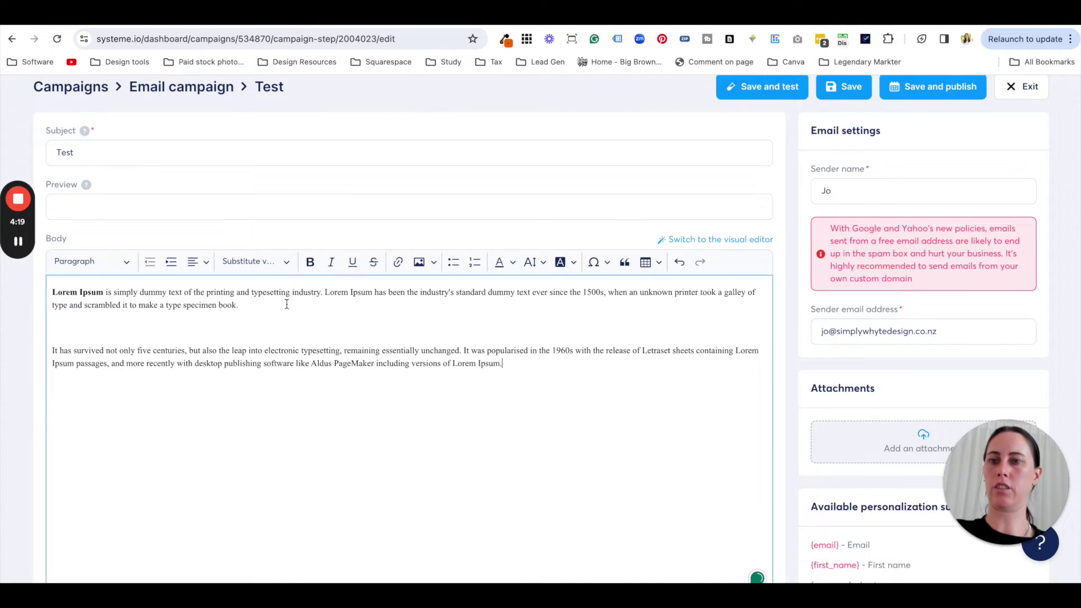
click(232, 322)
key(BackSpace)
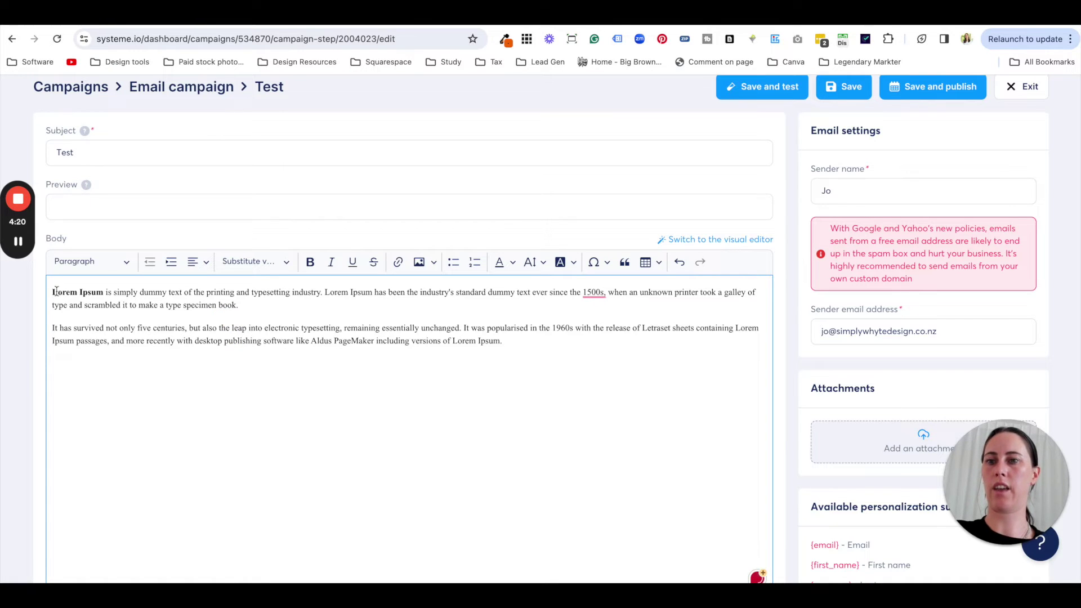
click(103, 291)
key(Return)
click(53, 292)
key(Return)
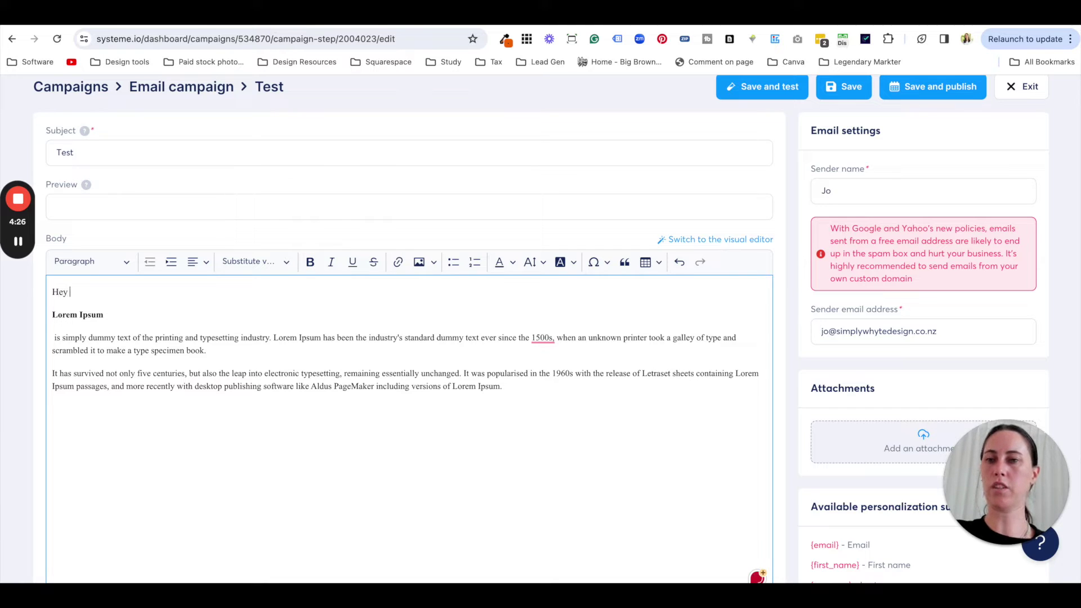
Insert the First name variable after 'Hey', then browse the variables list again without inserting anything
click(274, 265)
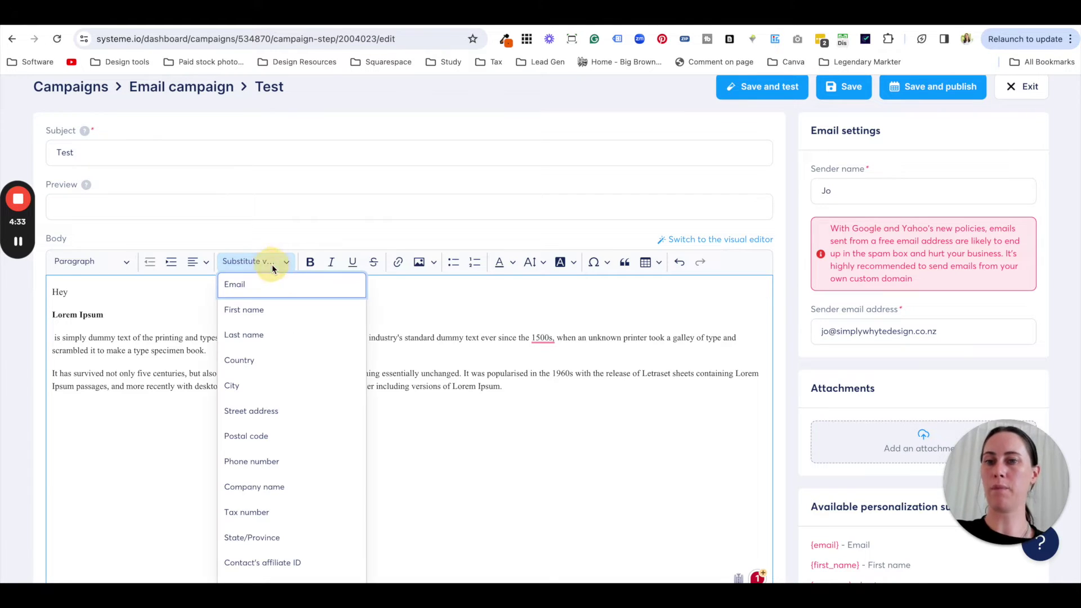
click(282, 309)
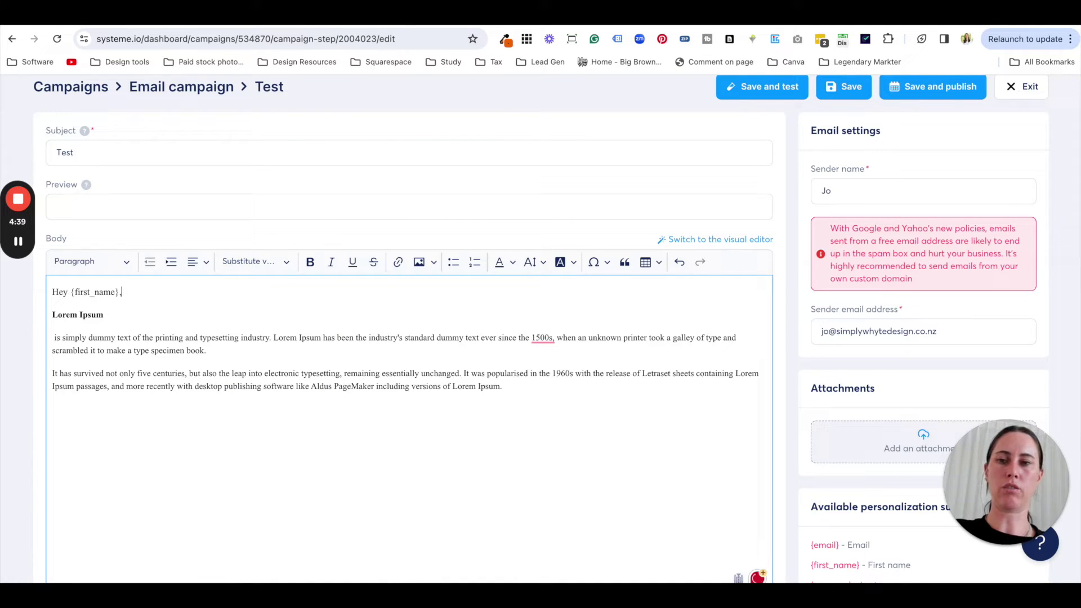
click(67, 415)
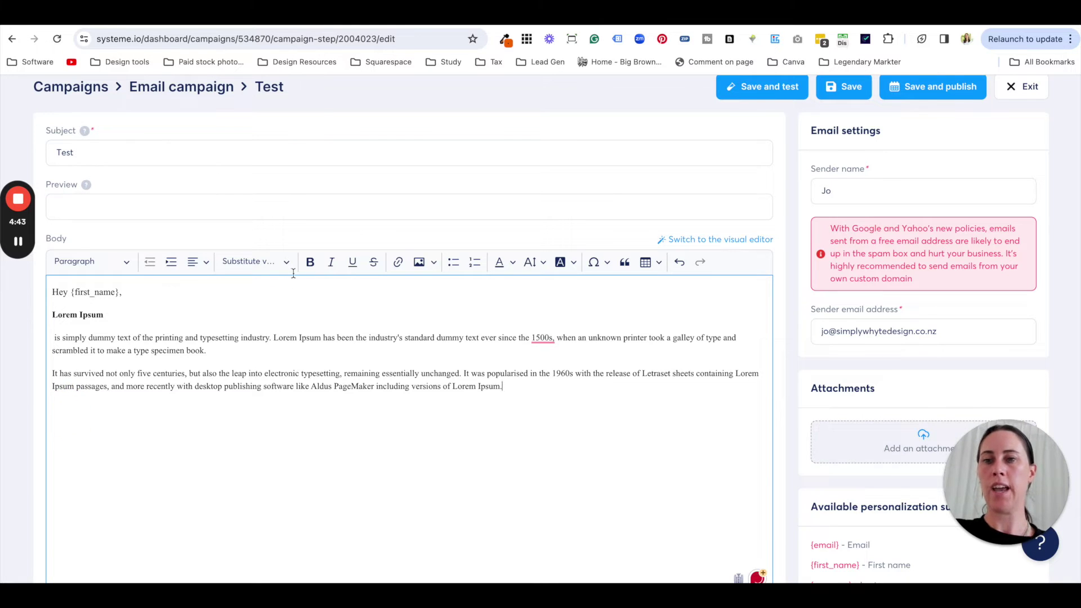
click(276, 265)
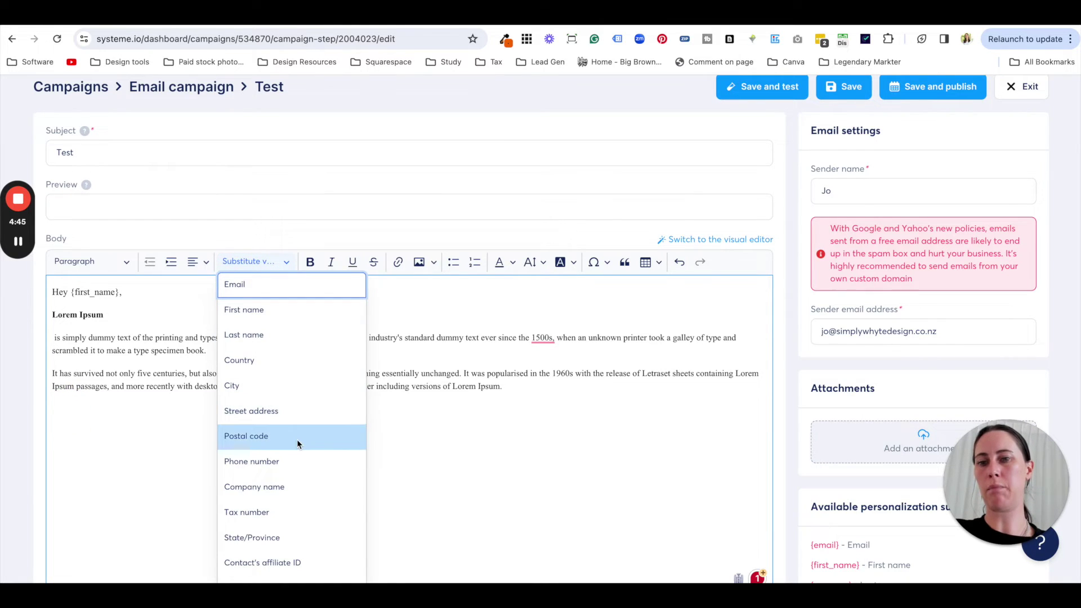
scroll(296, 439, down, 2)
scroll(289, 285, up, 1)
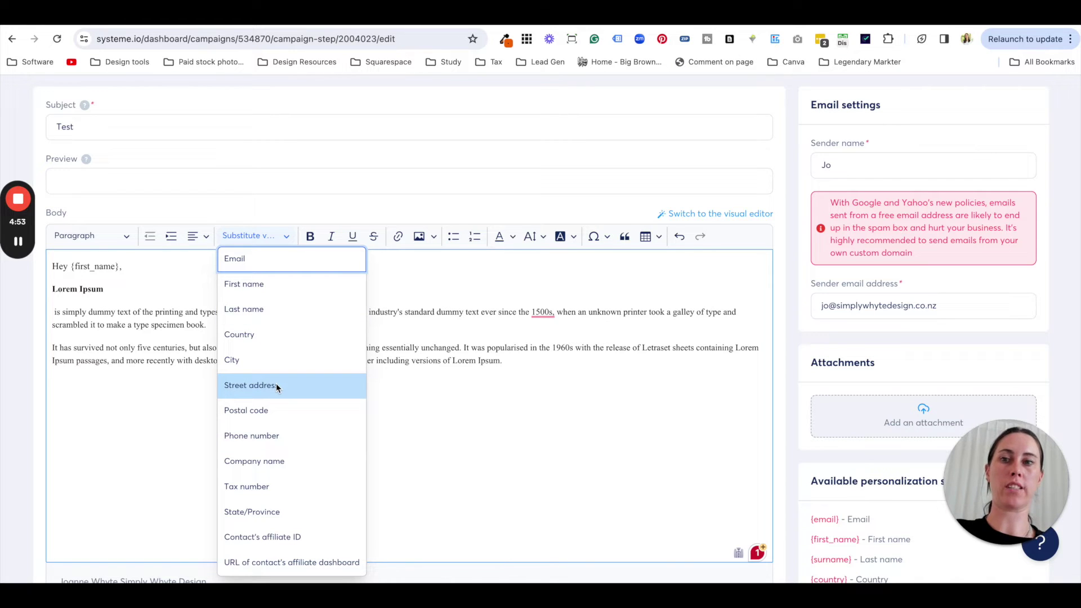
click(170, 396)
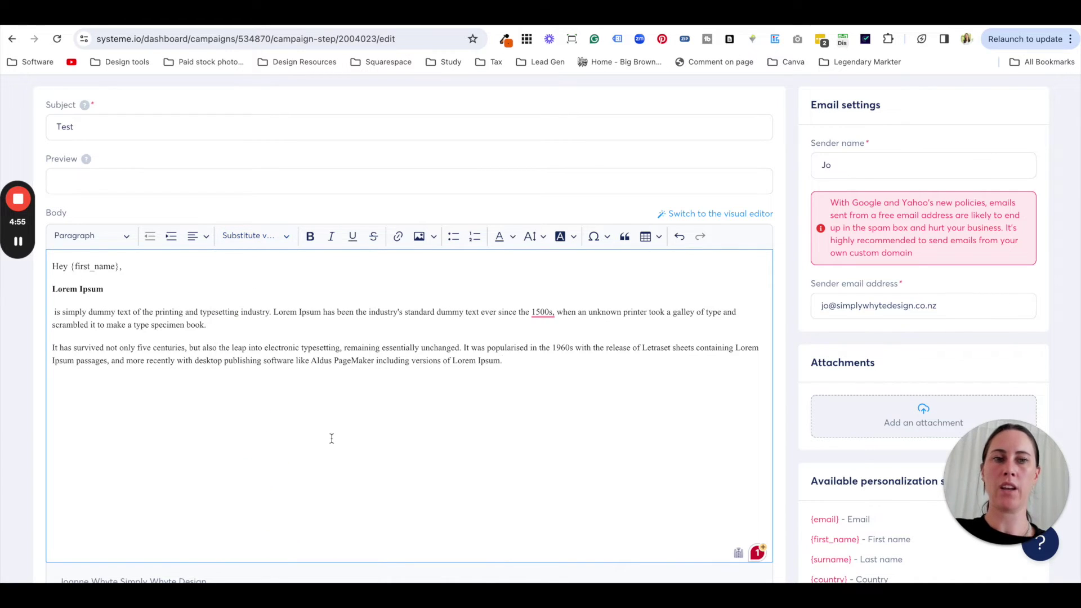
drag(509, 318, 423, 313)
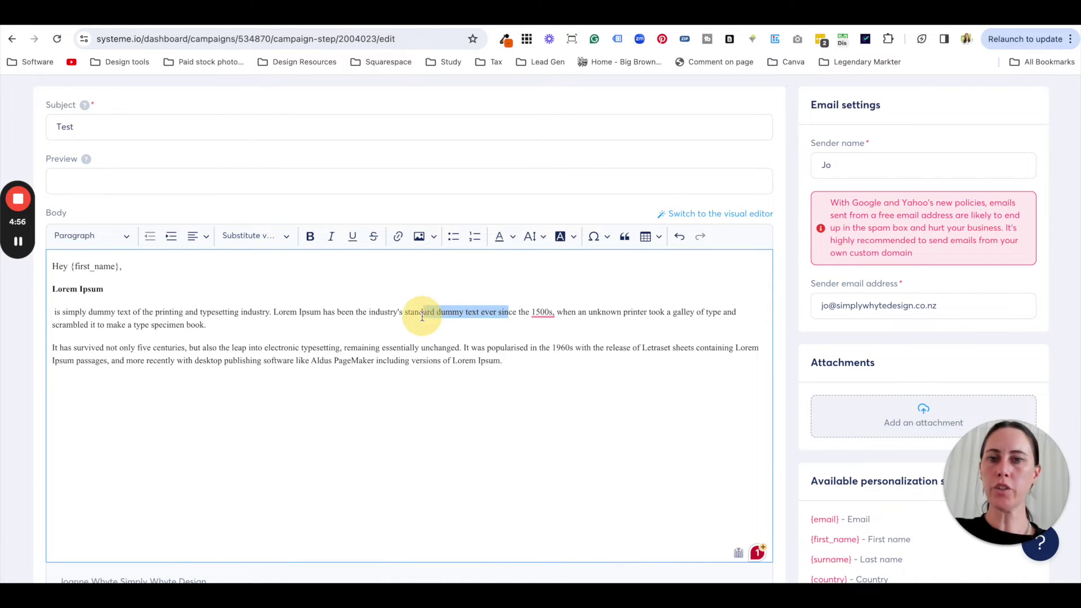
Save the Test email, keeping the 'Hey {first_name},' greeting and Lorem Ipsum body without adding a link
click(398, 237)
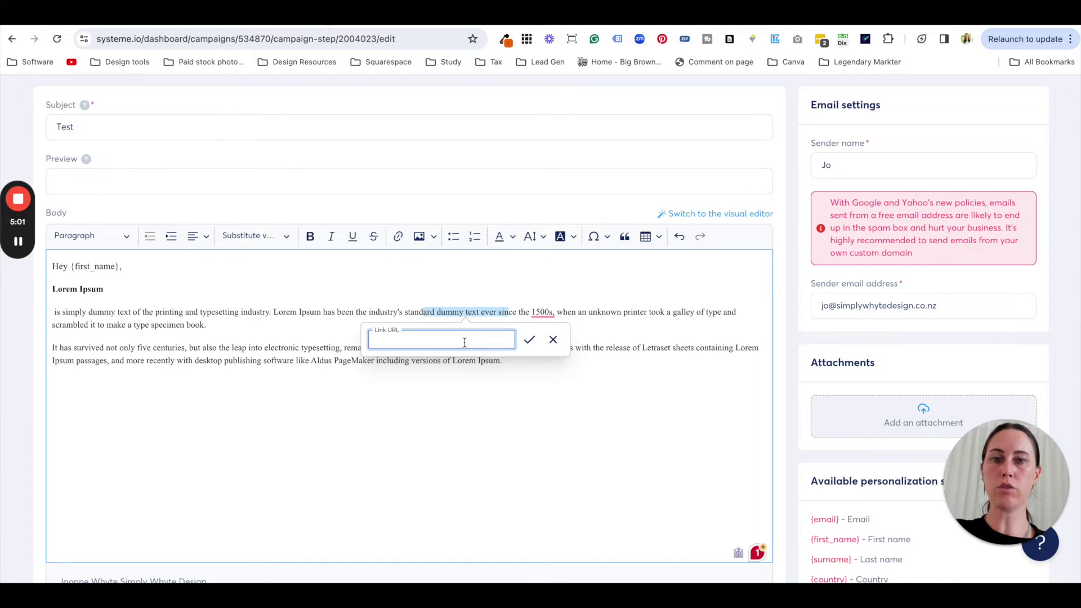
click(331, 399)
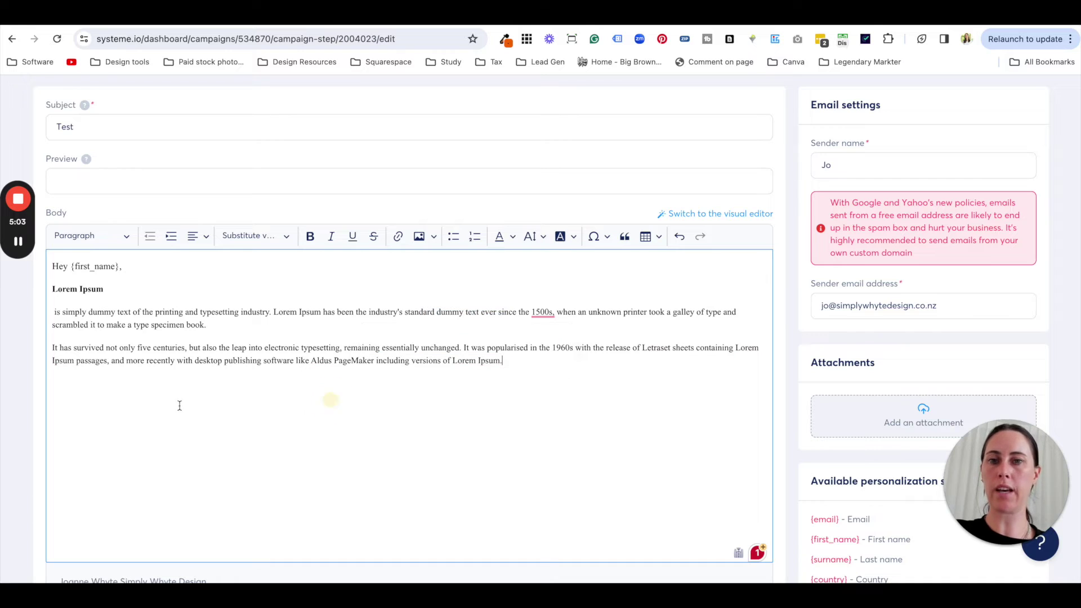
scroll(360, 425, down, 3)
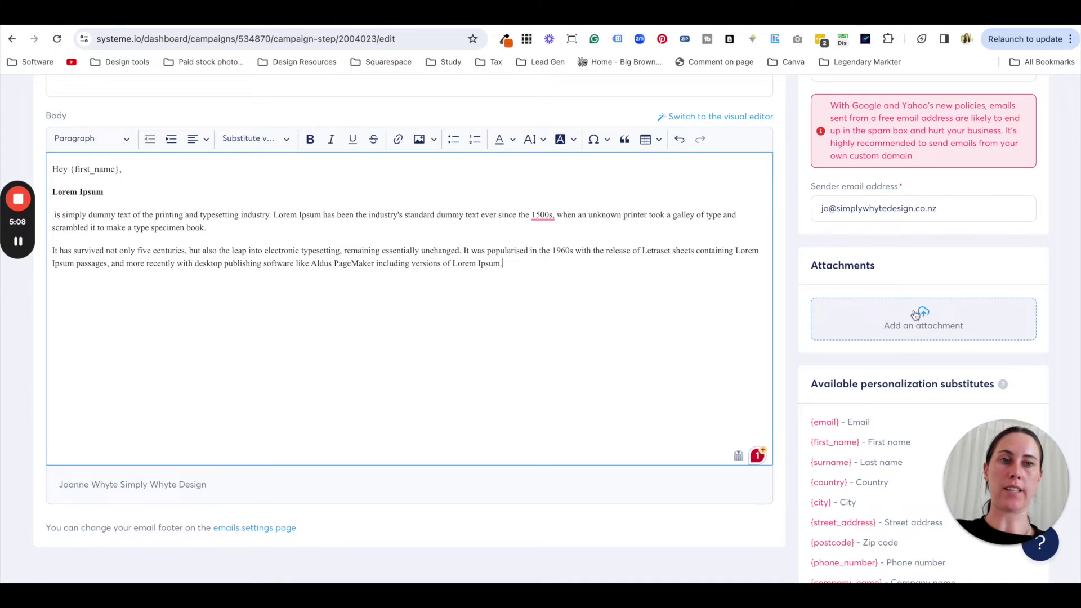
scroll(705, 350, up, 3)
scroll(705, 349, up, 3)
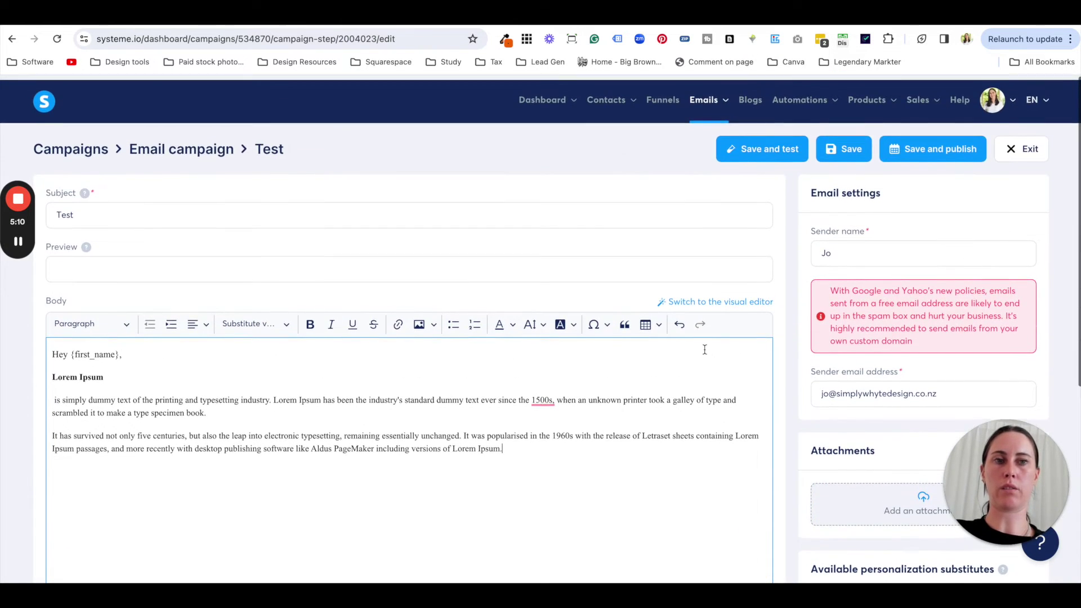
click(849, 148)
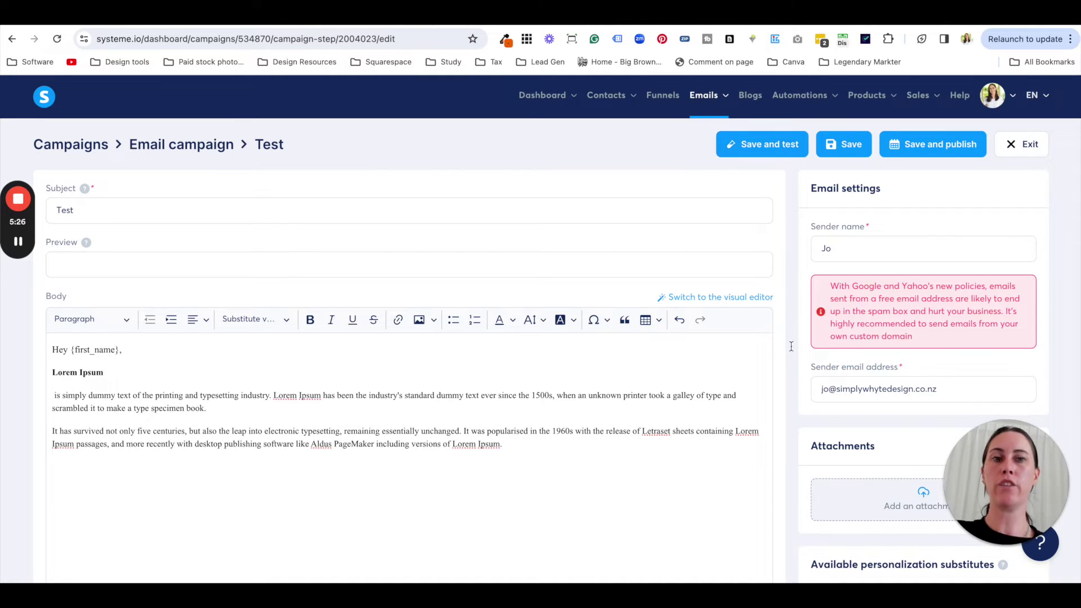
Publish and activate the Test email with its sending delay set to 4 Hours
click(925, 145)
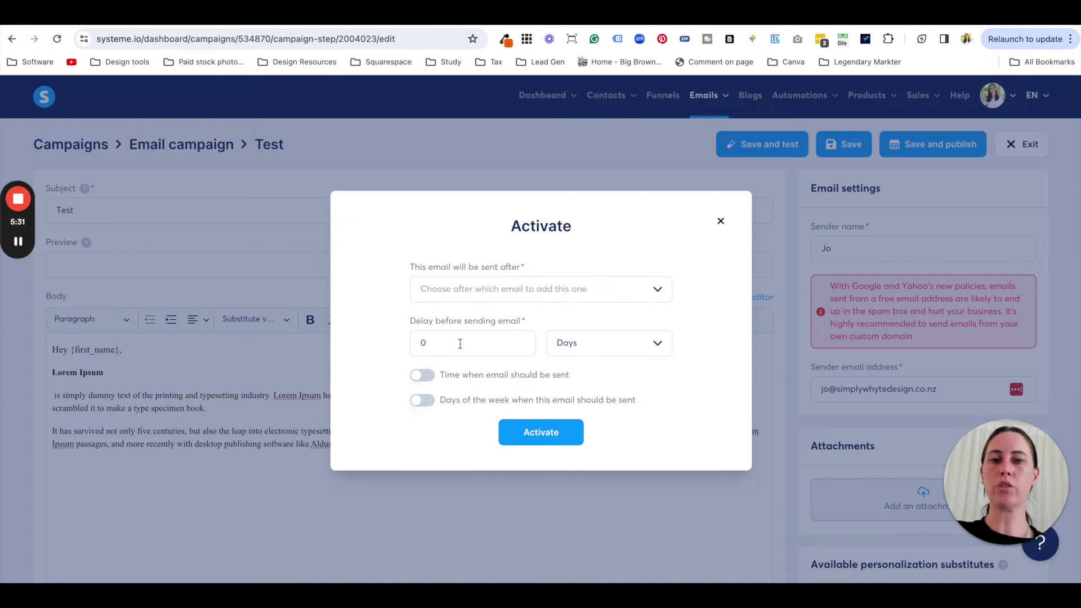
click(429, 347)
key(BackSpace)
text(4)
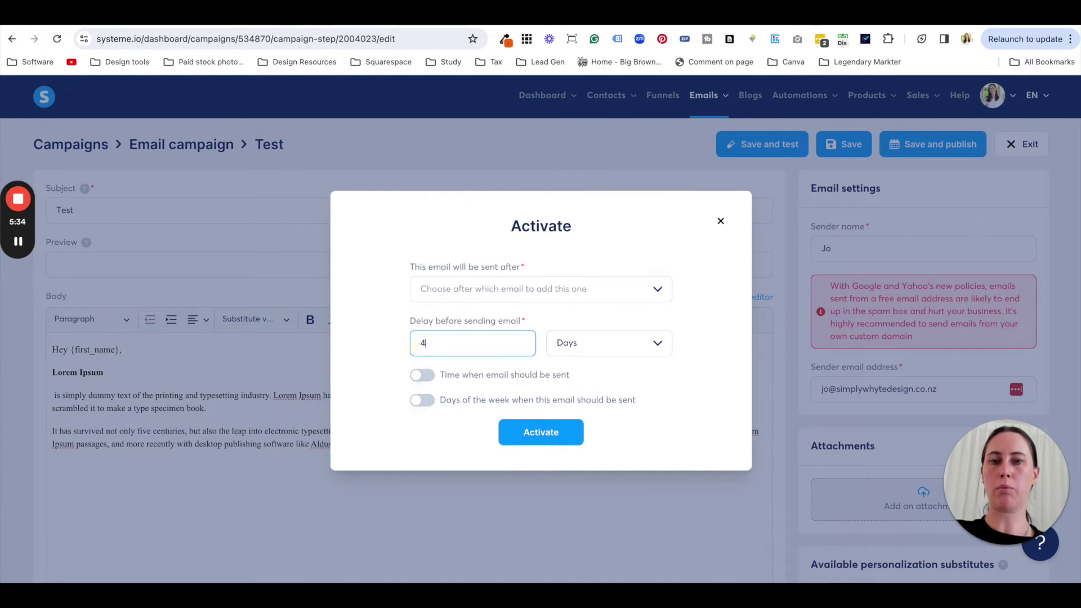
click(655, 344)
click(640, 395)
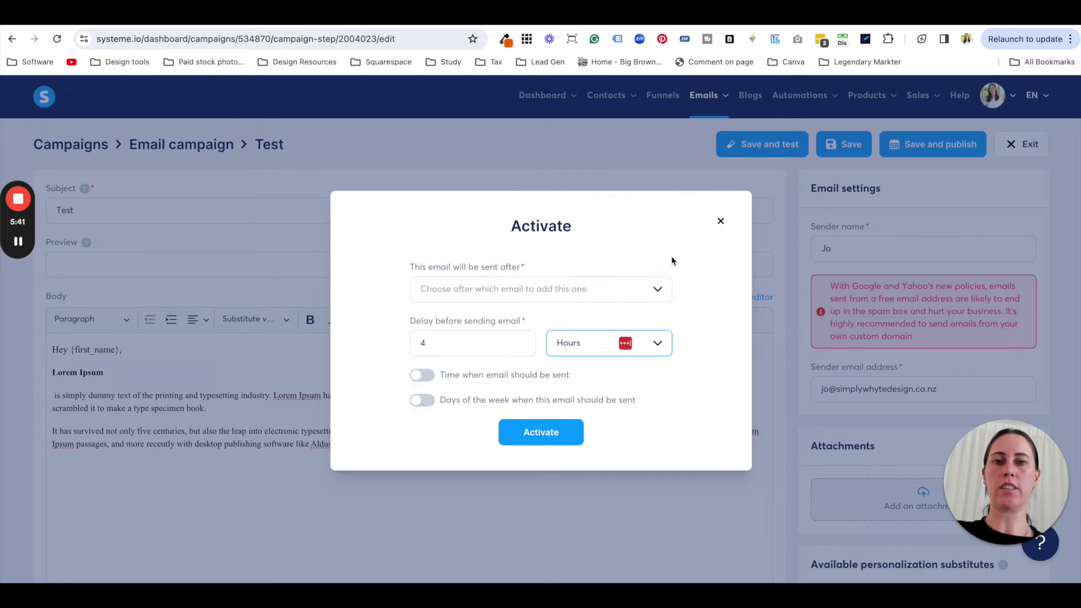
click(550, 442)
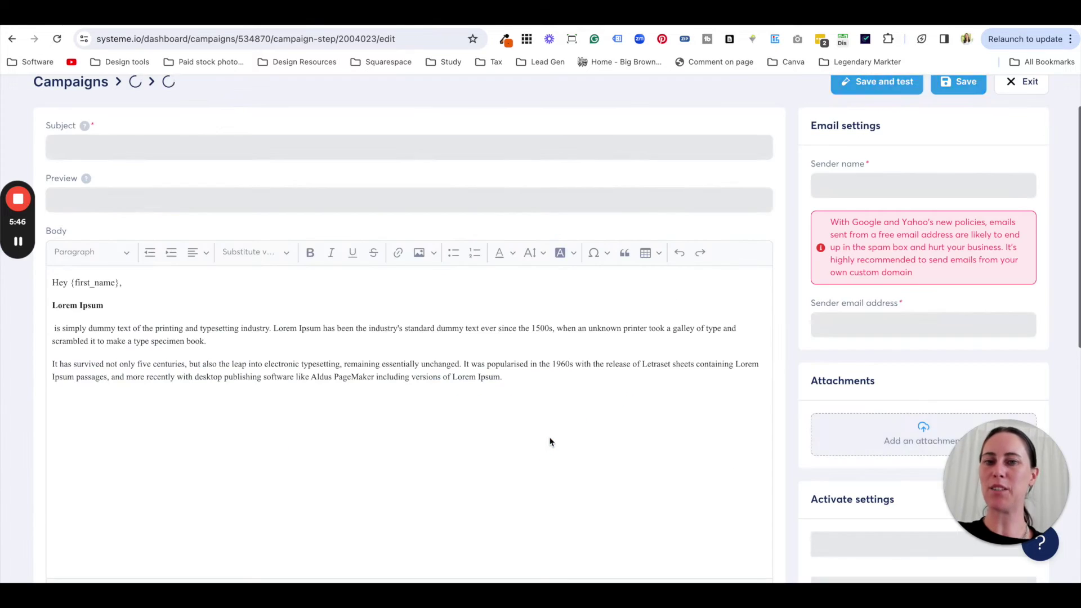
Save the Test email and exit to the campaign list showing it active at 4 hours
scroll(803, 341, down, 6)
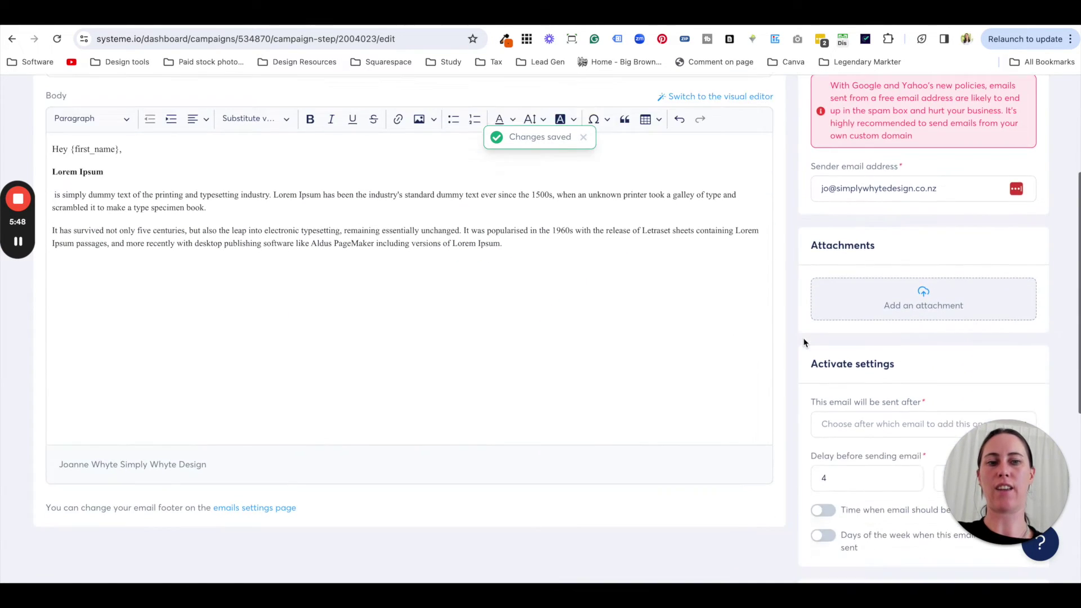
scroll(804, 341, down, 1)
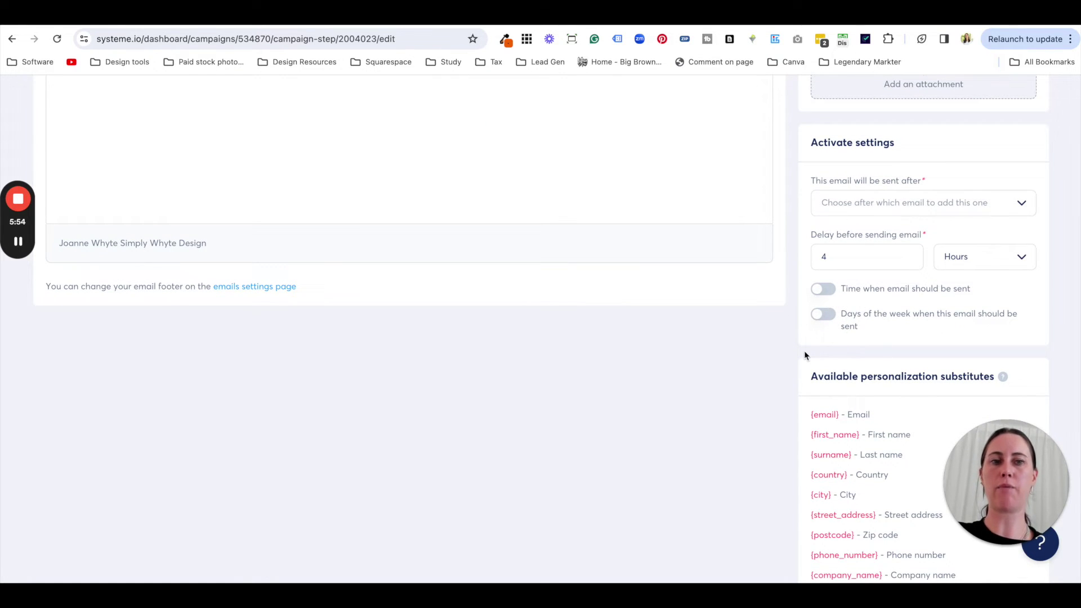
scroll(779, 235, up, 10)
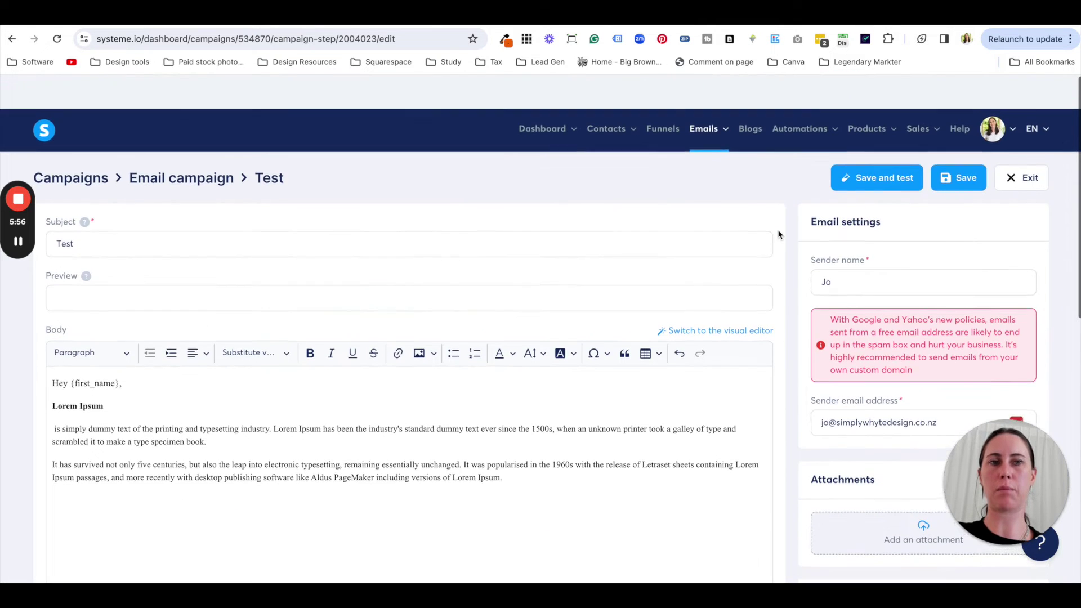
click(964, 176)
scroll(991, 251, down, 2)
scroll(991, 250, up, 2)
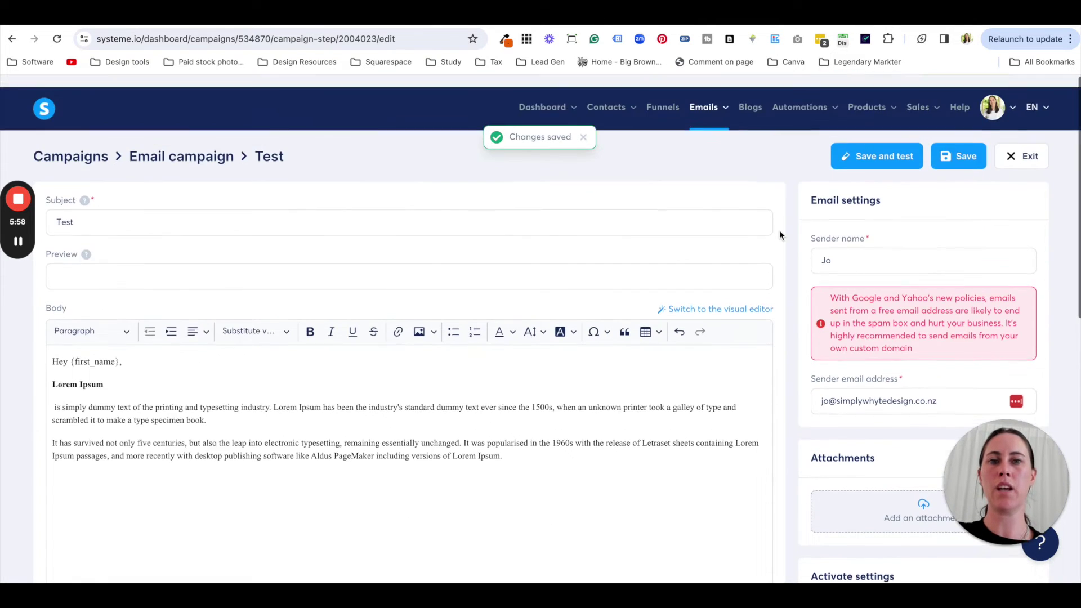
click(1028, 145)
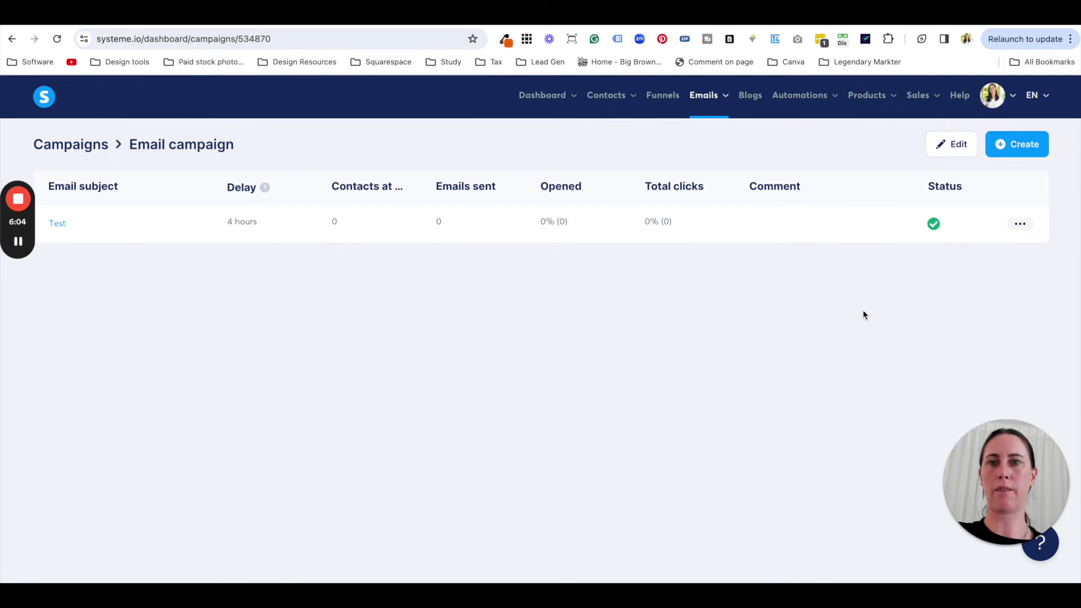
Start a new campaign email and duplicate the first email block in the Google Doc draft
click(1020, 143)
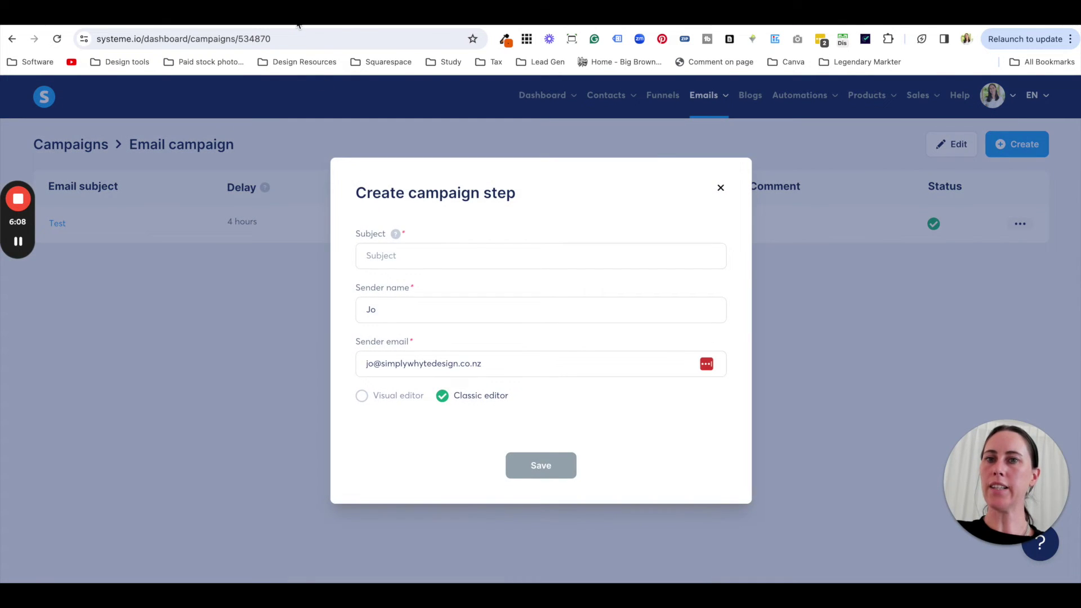
click(299, 26)
drag(522, 309, 337, 215)
key(ctrl+c)
click(514, 311)
key(Return)
key(Return)
key(ctrl+v)
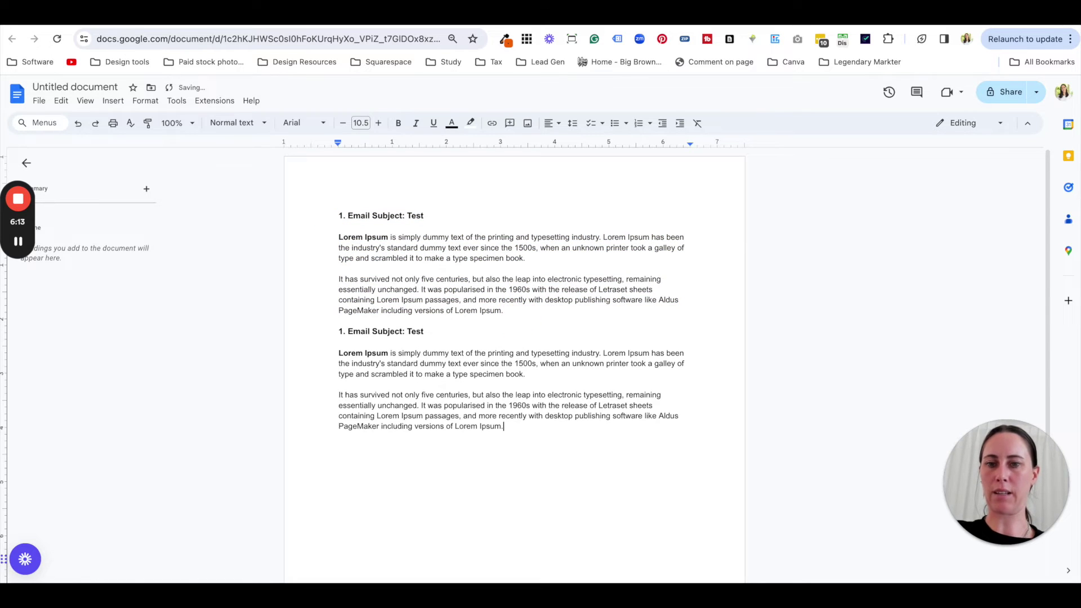
Renumber the copied heading to 2 and use 'Test 2' as the new email's subject
double_click(346, 330)
text(2)
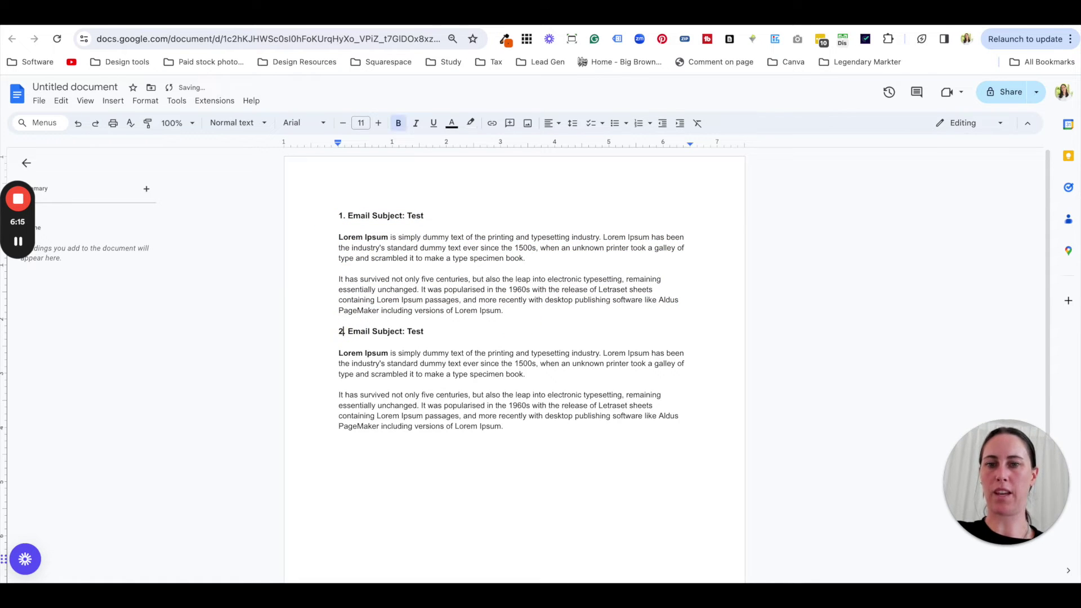
click(428, 334)
drag(433, 333, 408, 334)
click(464, 21)
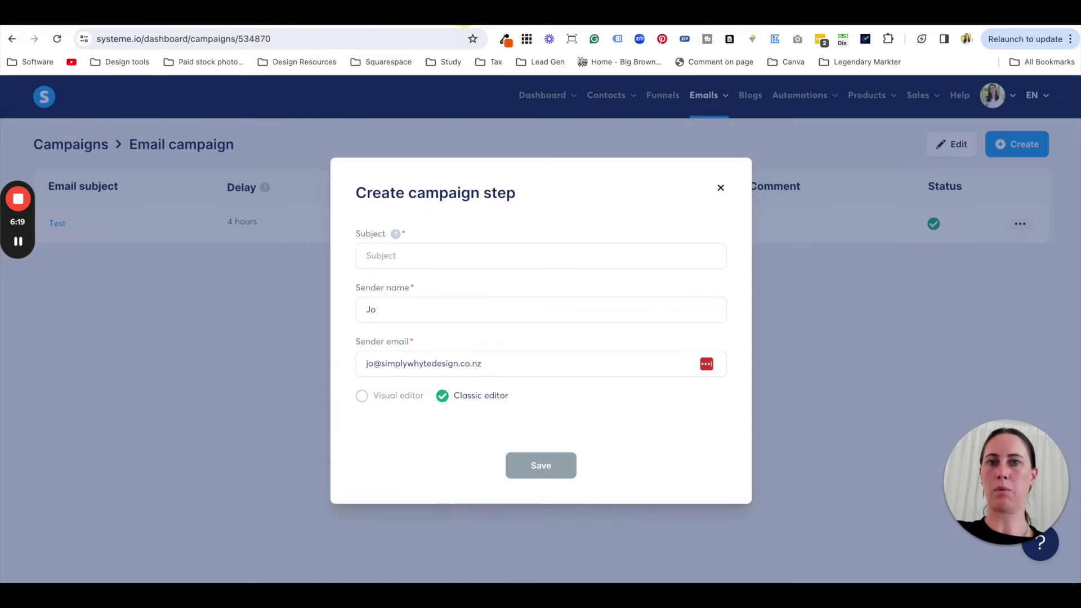
click(423, 258)
key(ctrl+v)
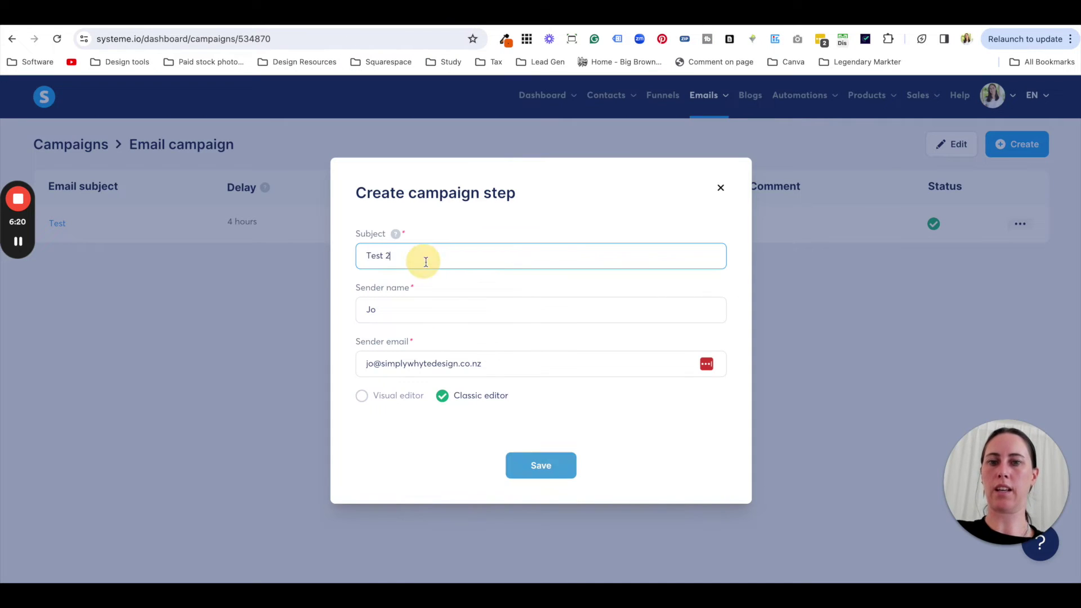
Create the Test 2 email and save it with the two Lorem Ipsum paragraphs from the draft as its body
click(538, 466)
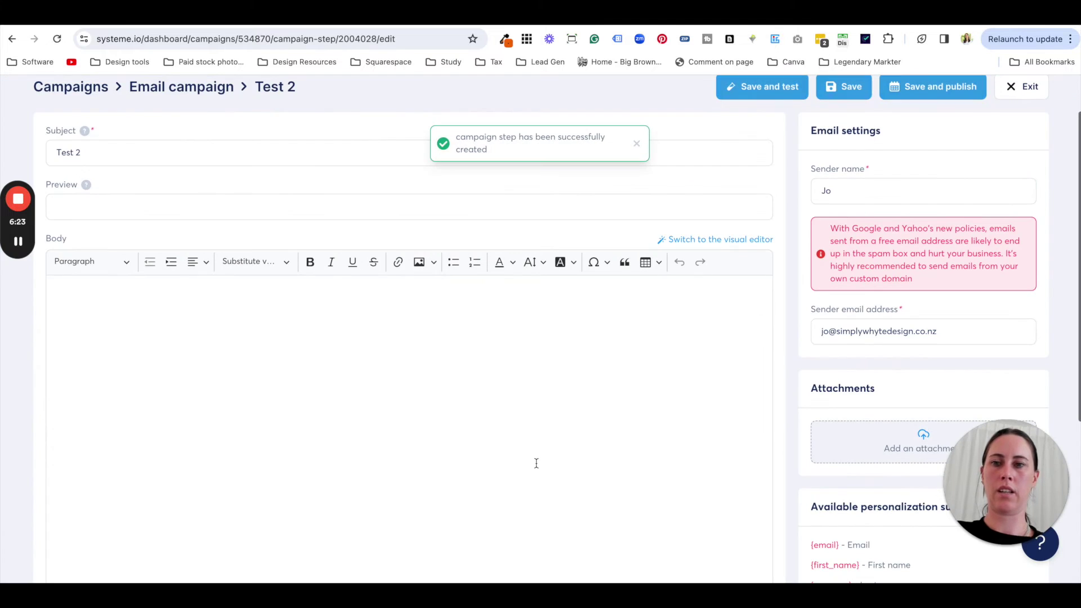
click(323, 21)
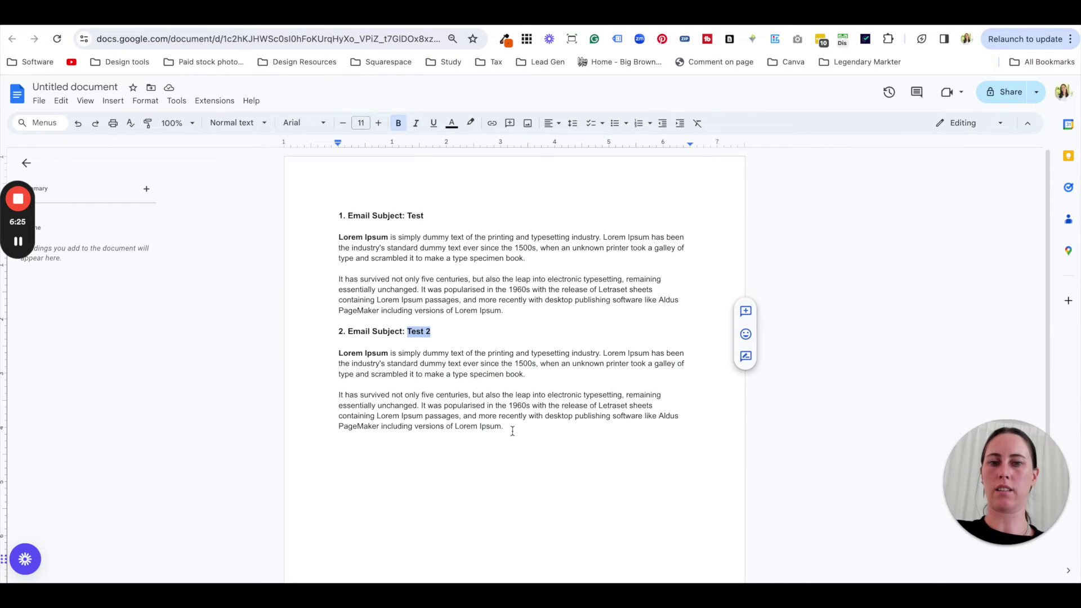
drag(513, 432, 338, 354)
key(ctrl+c)
key(ctrl+Tab)
click(307, 310)
key(ctrl+v)
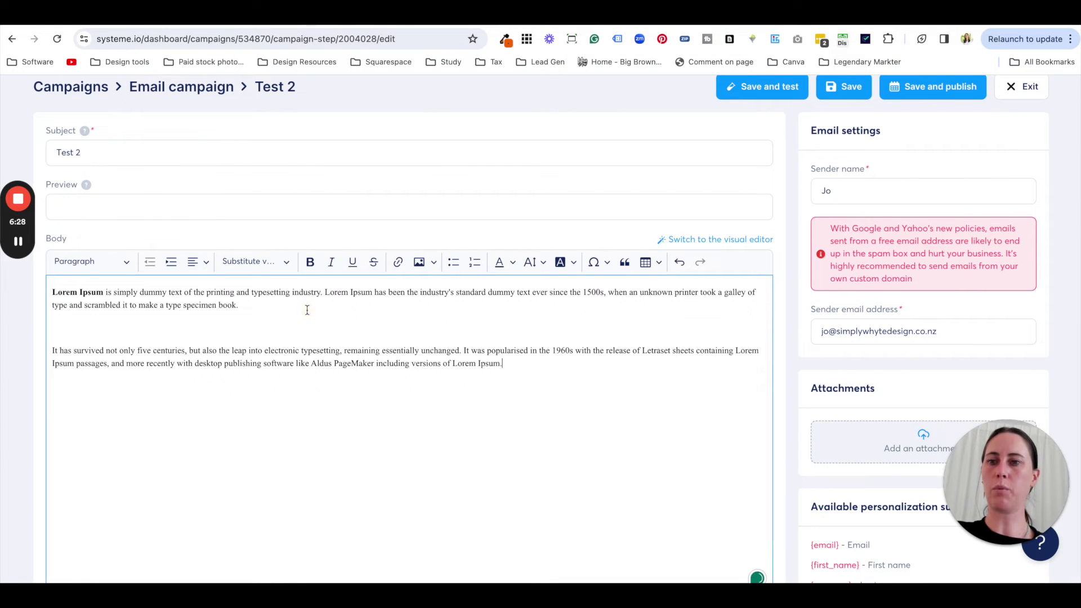
click(243, 316)
key(BackSpace)
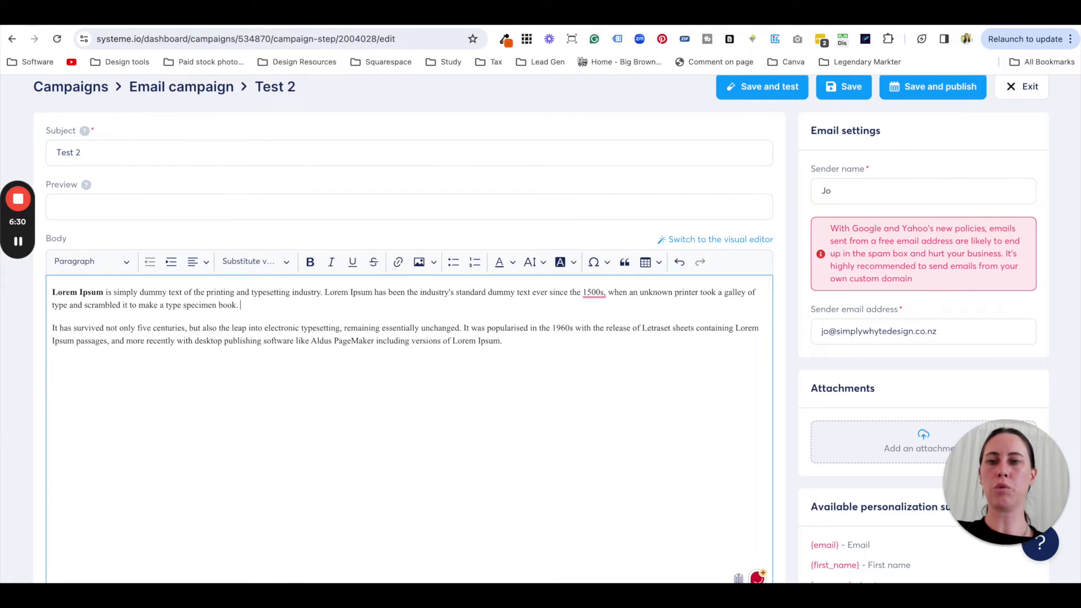
click(498, 376)
scroll(512, 380, up, 2)
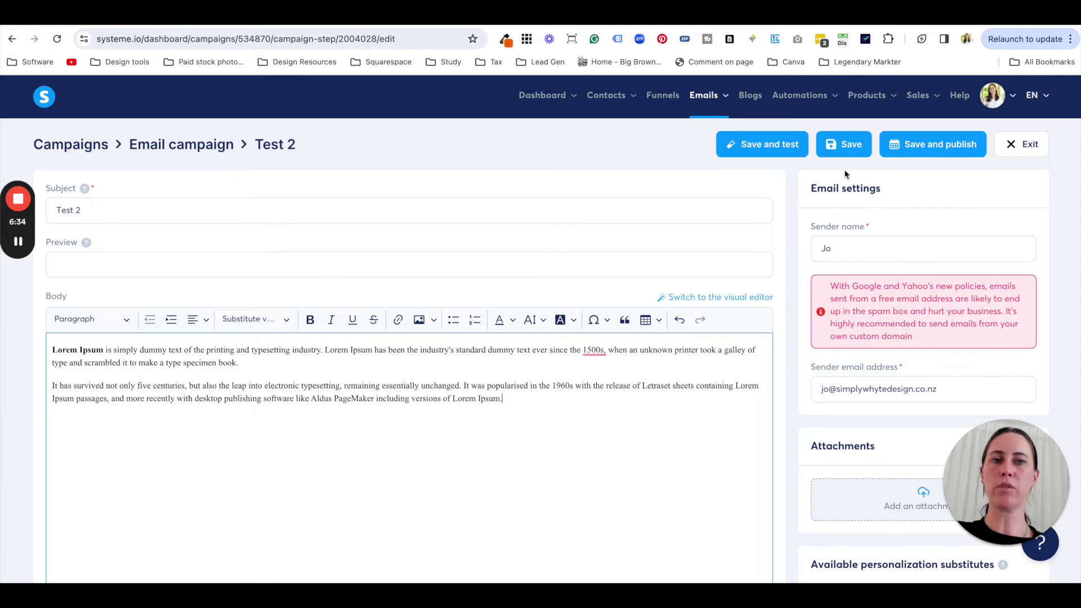
click(847, 145)
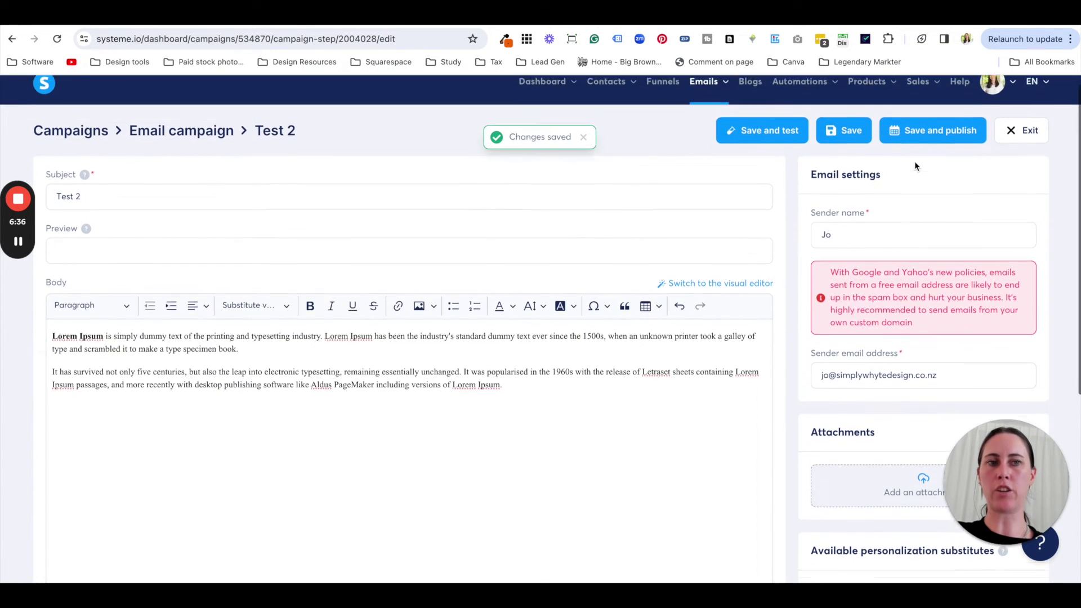
Activate Test 2 to send 3 days after Test, then save and return to the campaign list
click(935, 140)
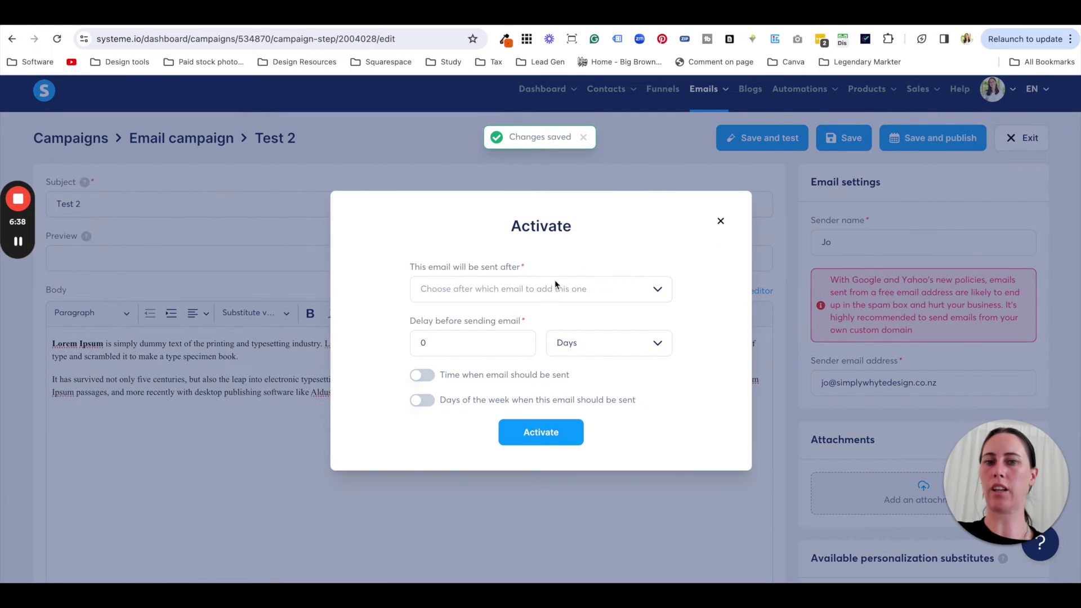
click(610, 288)
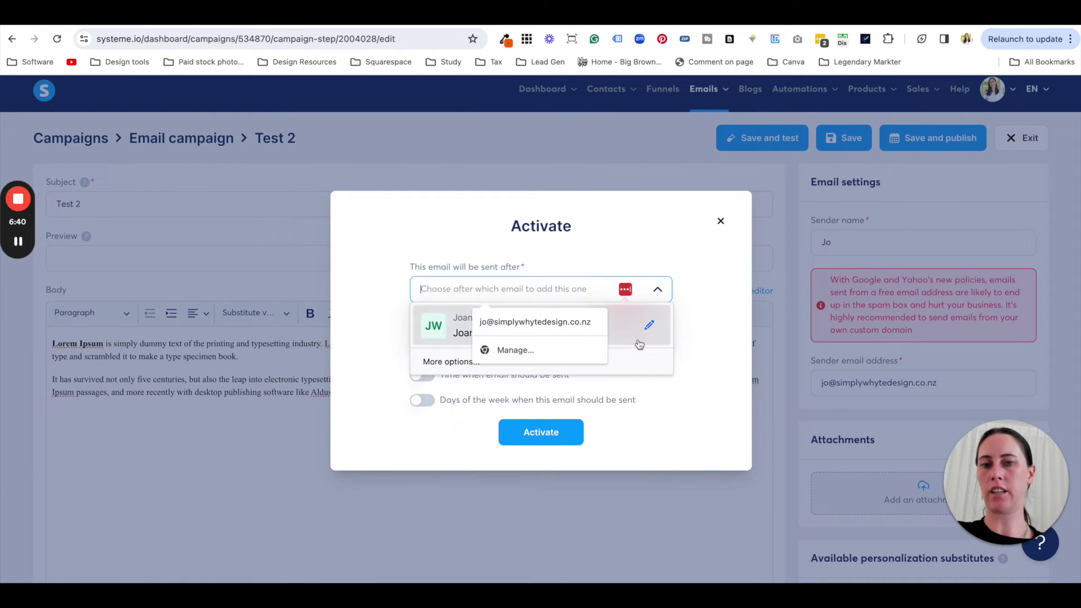
click(677, 381)
click(657, 289)
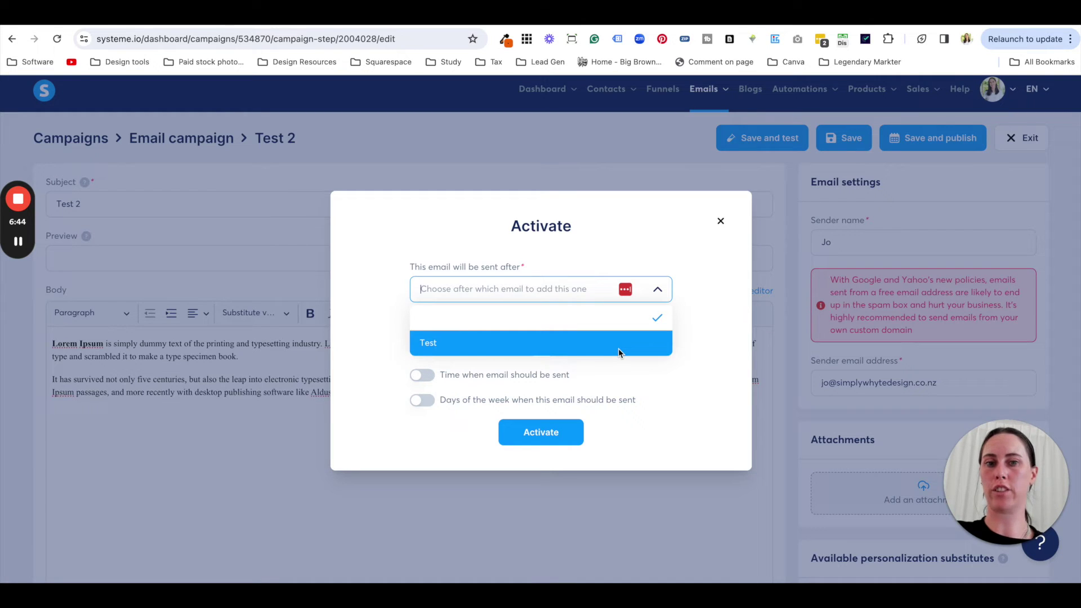
click(586, 345)
click(438, 347)
key(BackSpace)
text(3)
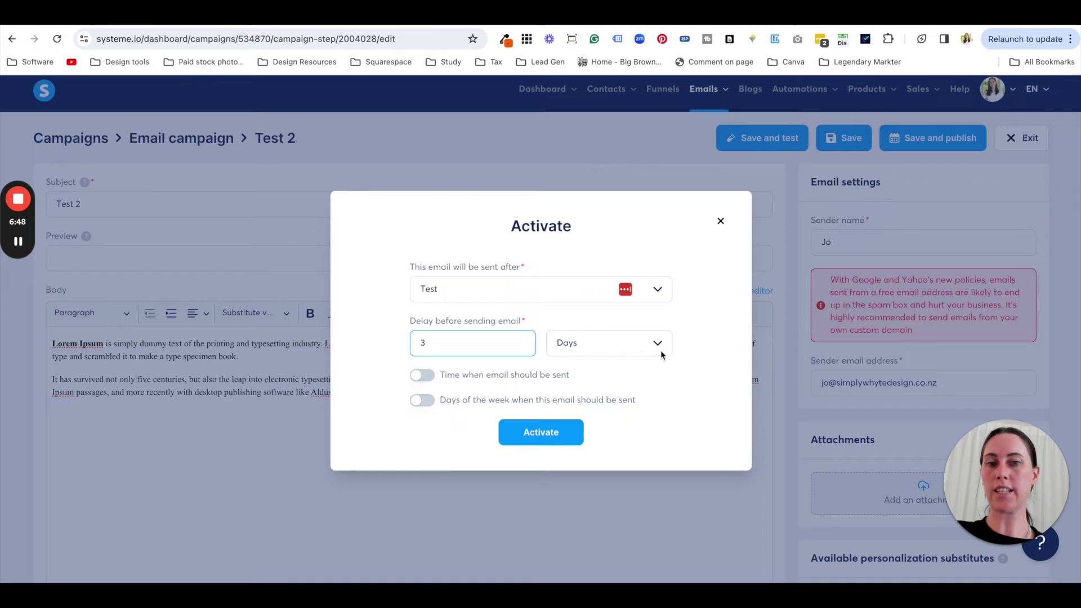
click(560, 439)
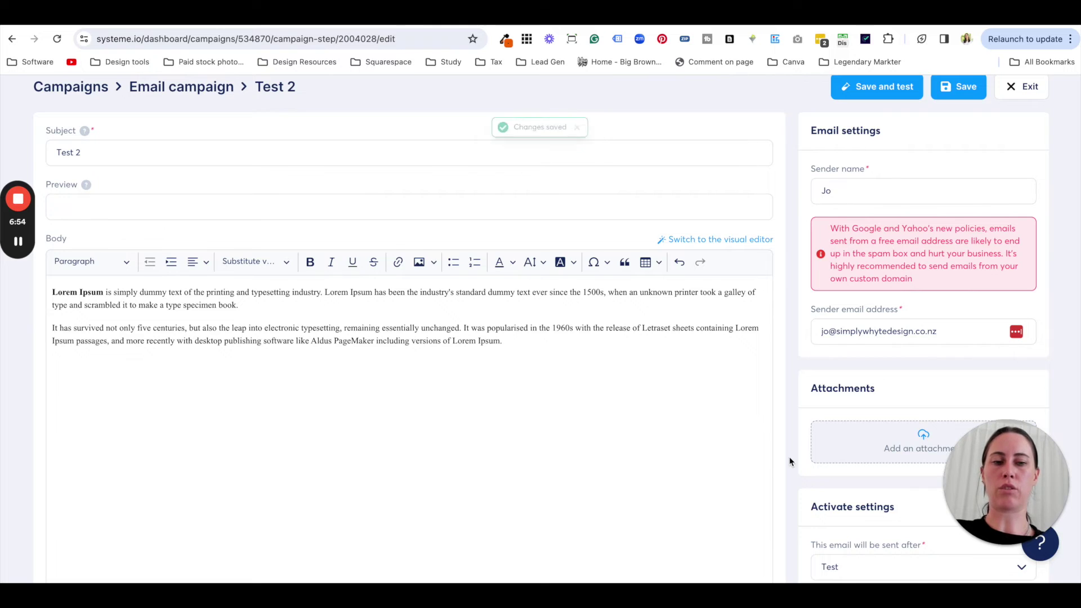
scroll(790, 461, down, 2)
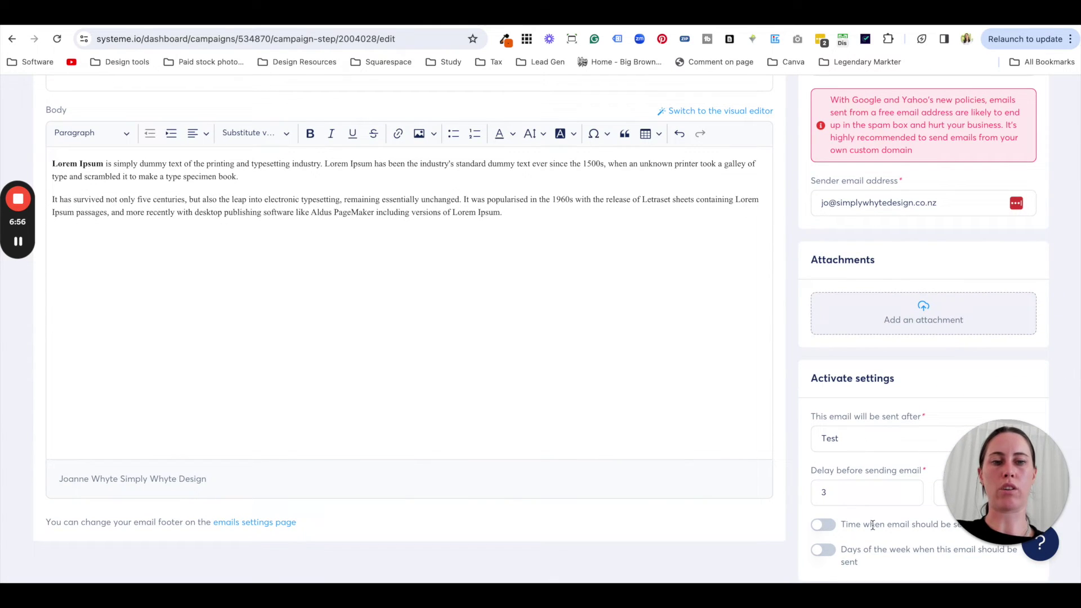
scroll(623, 247, up, 3)
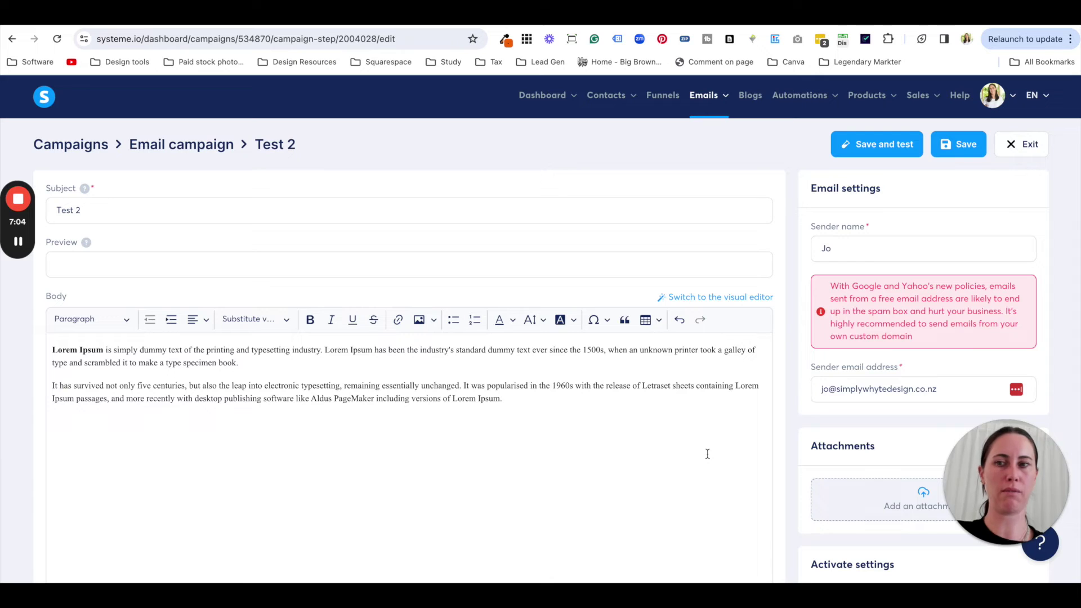
click(956, 149)
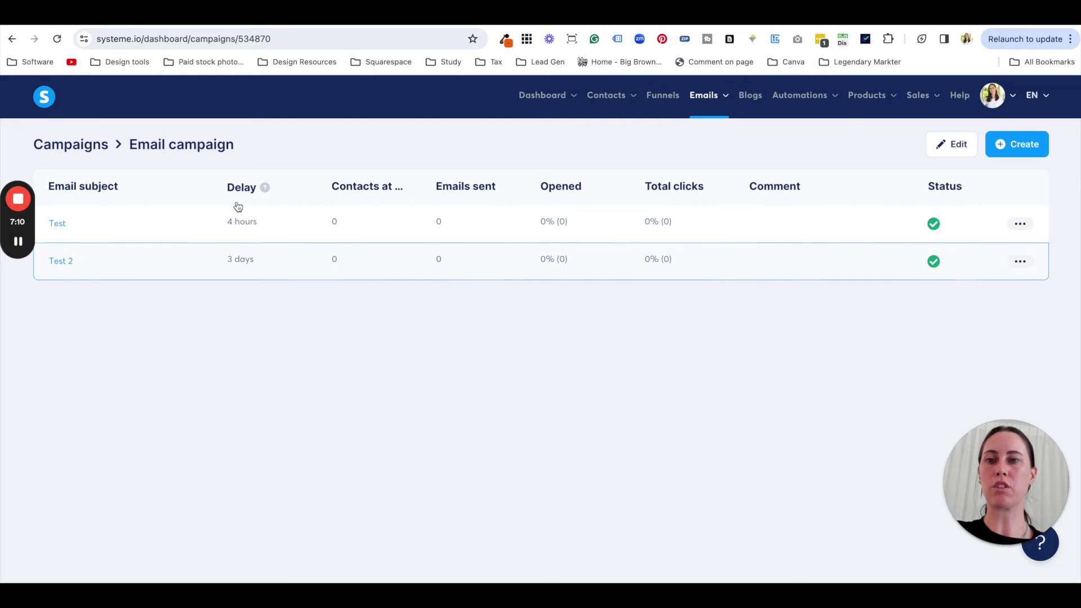
Create the 'Test 3' email using the visual editor and the template with the laptop photo
click(1016, 147)
click(444, 249)
key(ctrl+v)
key(ctrl+a)
key(BackSpace)
text(Test)
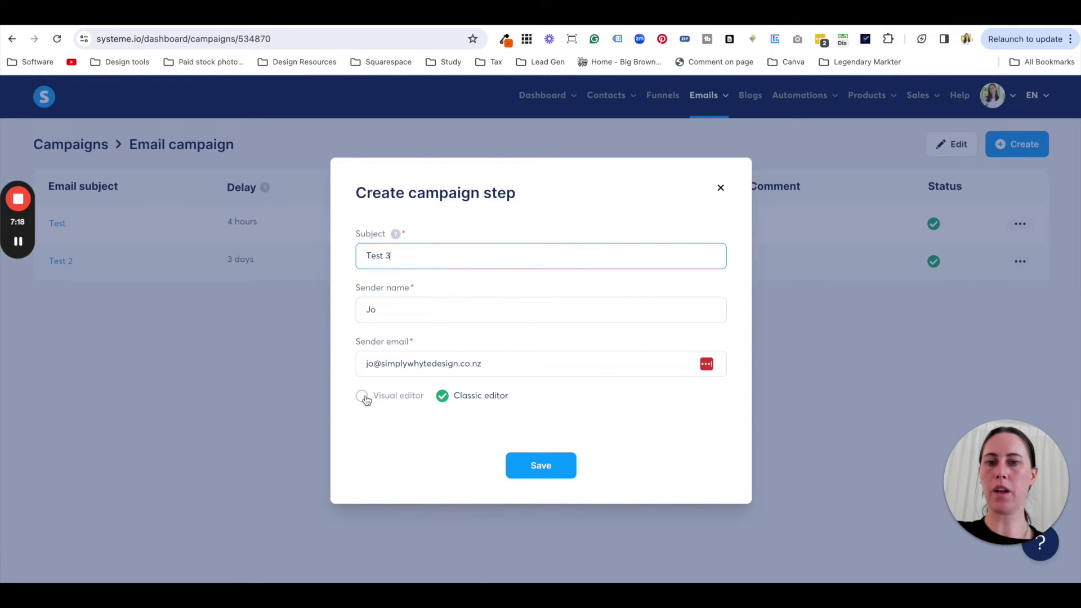
click(363, 397)
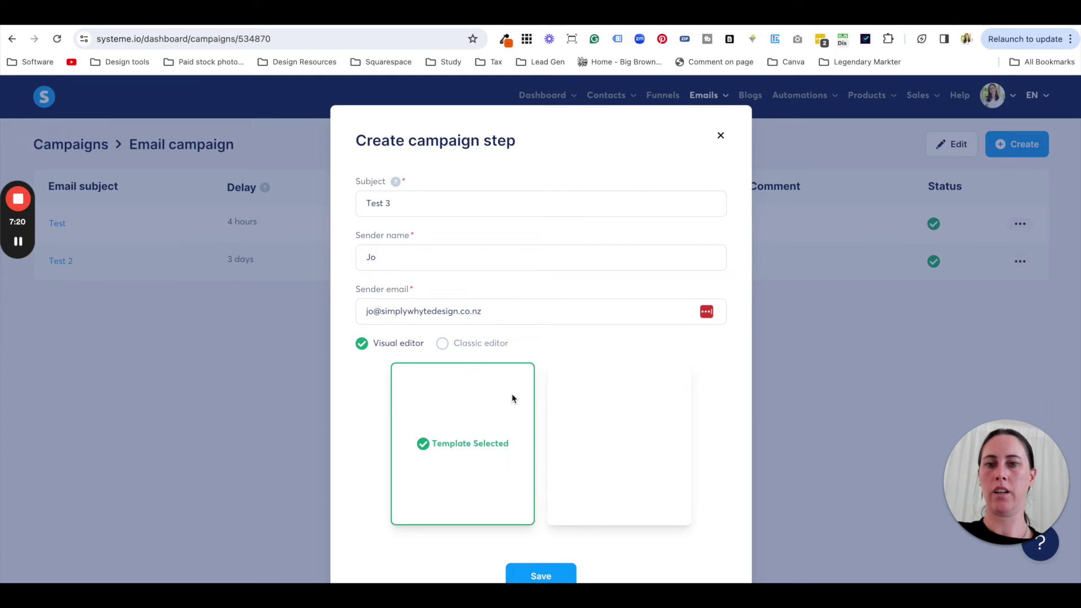
scroll(546, 459, down, 1)
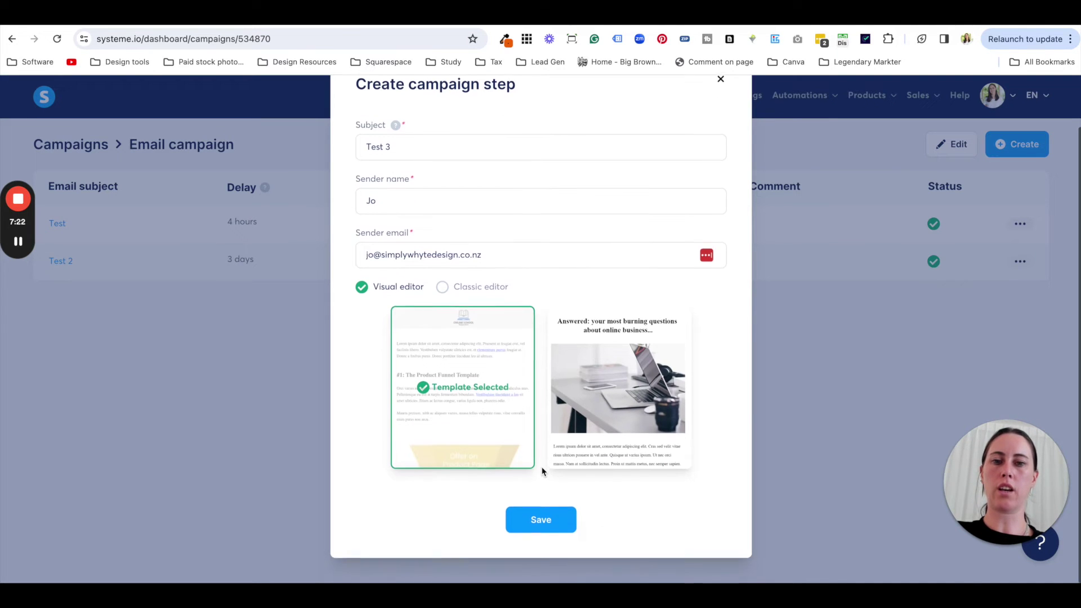
click(620, 376)
click(549, 517)
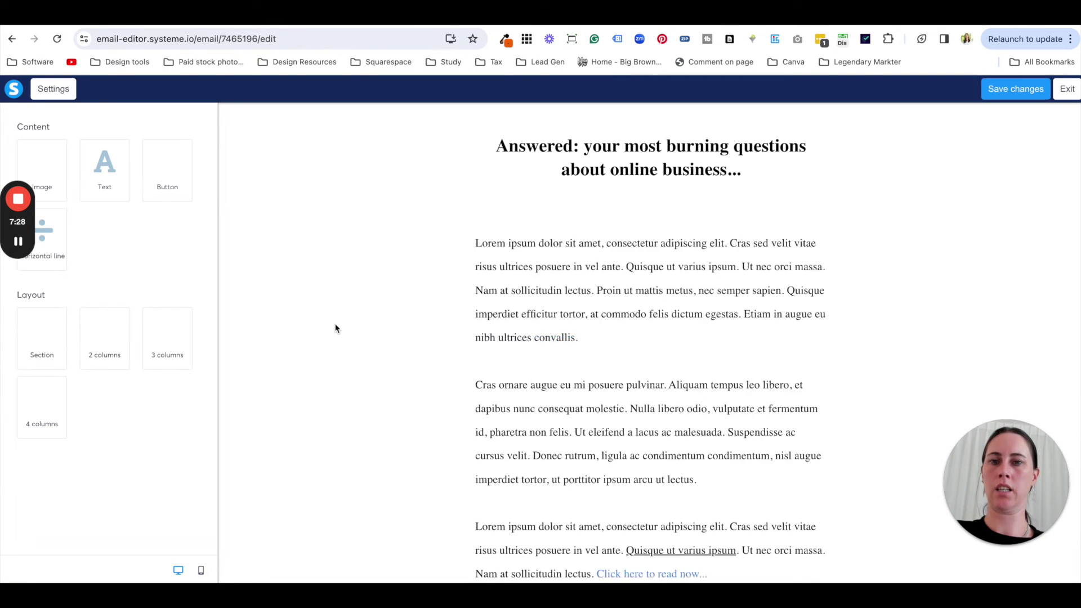
Inspect the template's headline and laptop photo in the design editor
click(714, 169)
key(Escape)
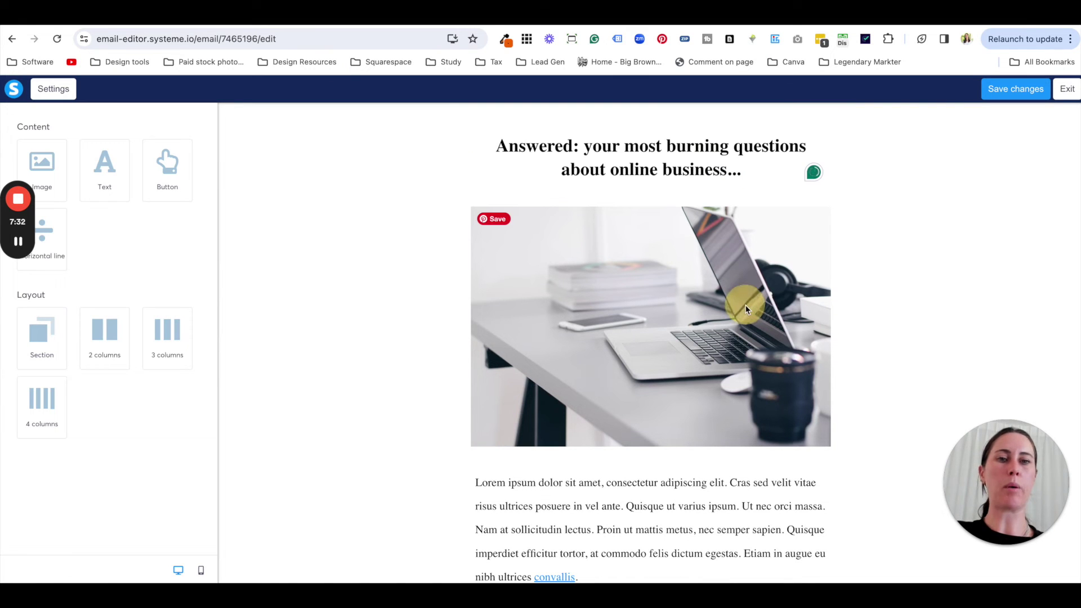
scroll(492, 429, down, 4)
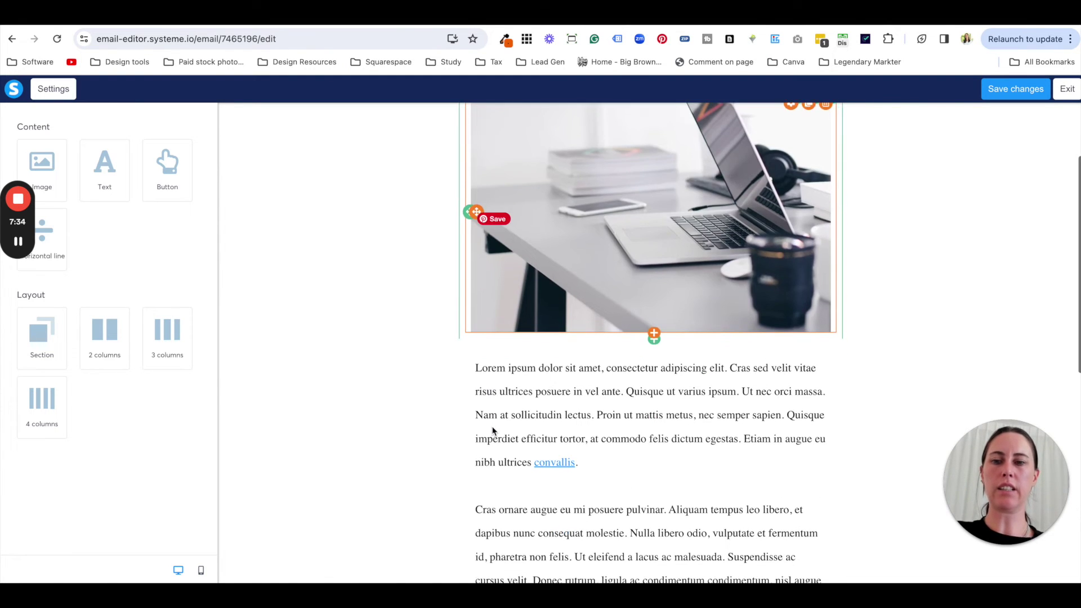
scroll(561, 489, down, 2)
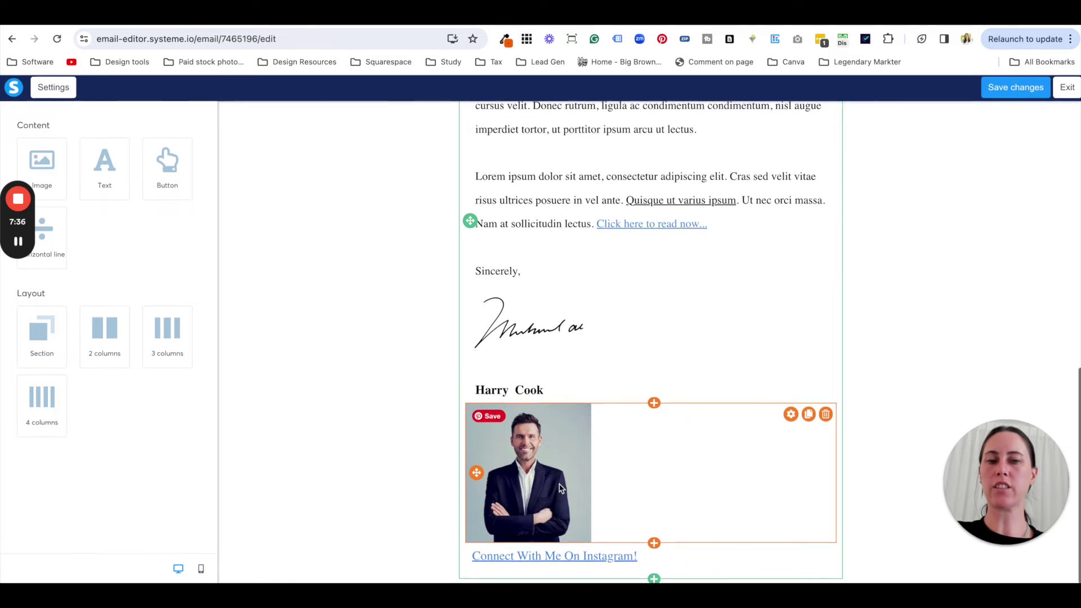
scroll(578, 249, up, 10)
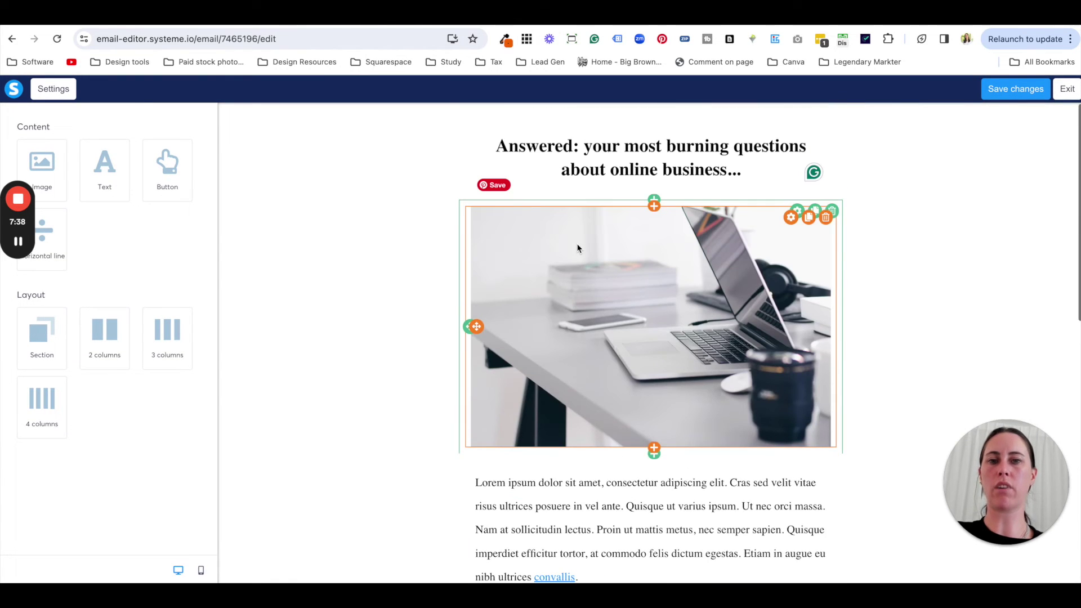
click(643, 312)
click(579, 493)
click(541, 427)
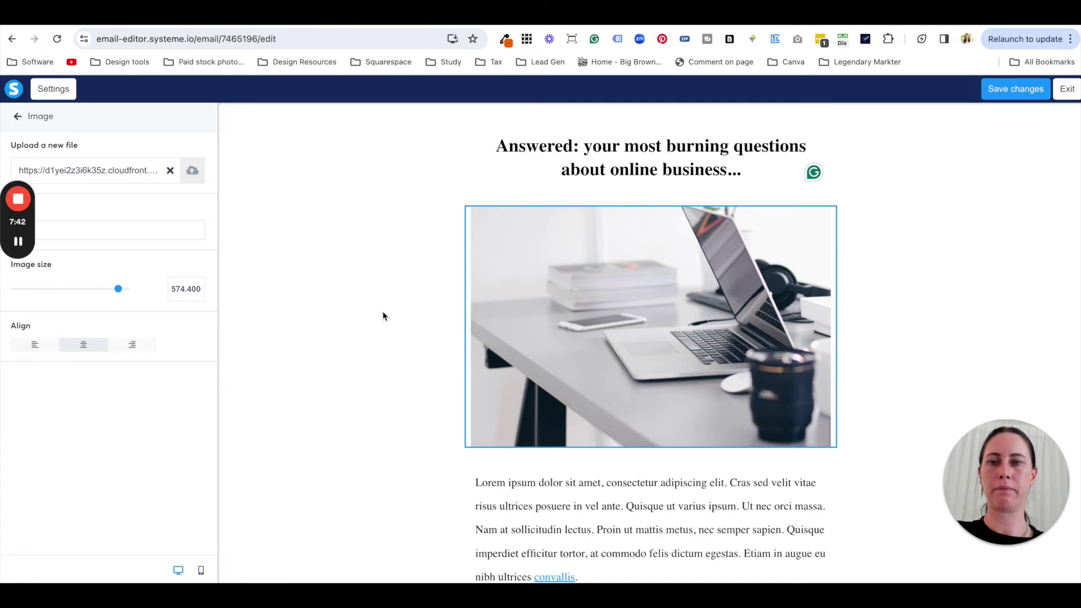
click(19, 117)
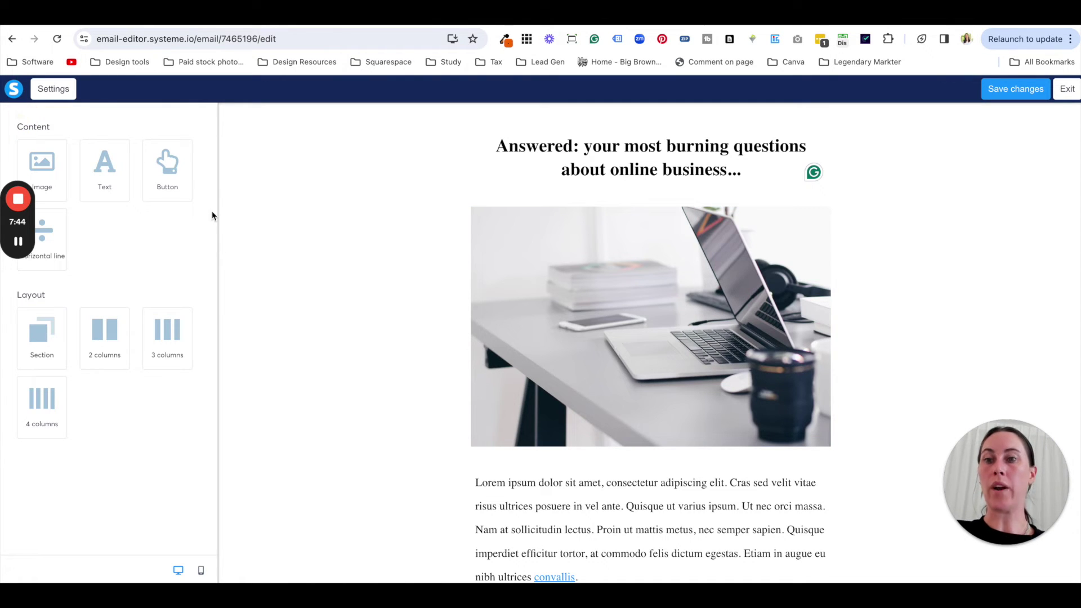
Add a new Text block above the laptop image
drag(110, 173, 623, 217)
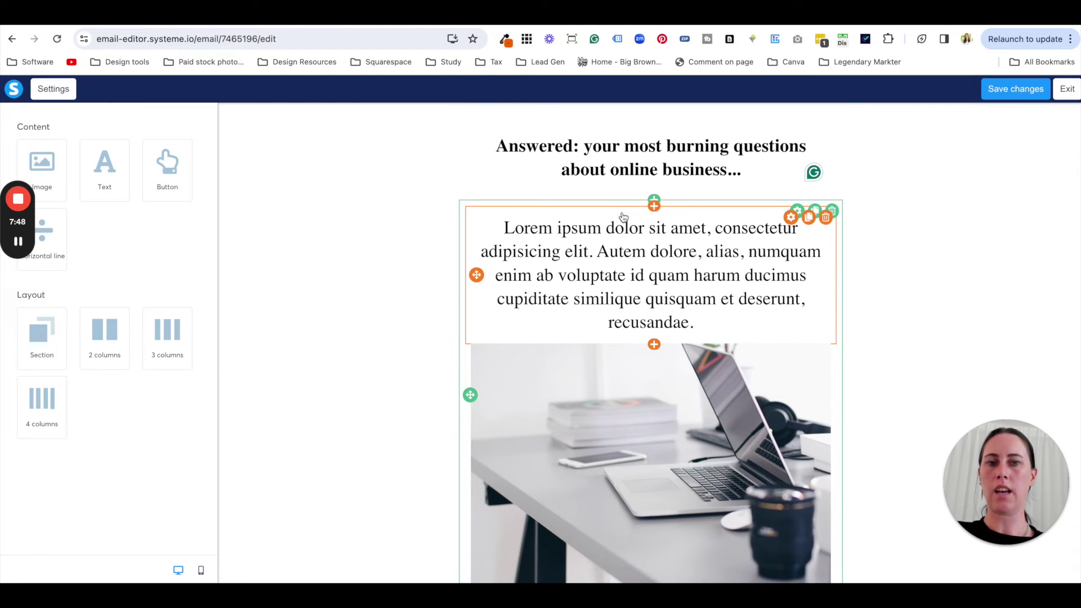
click(633, 274)
key(ctrl+a)
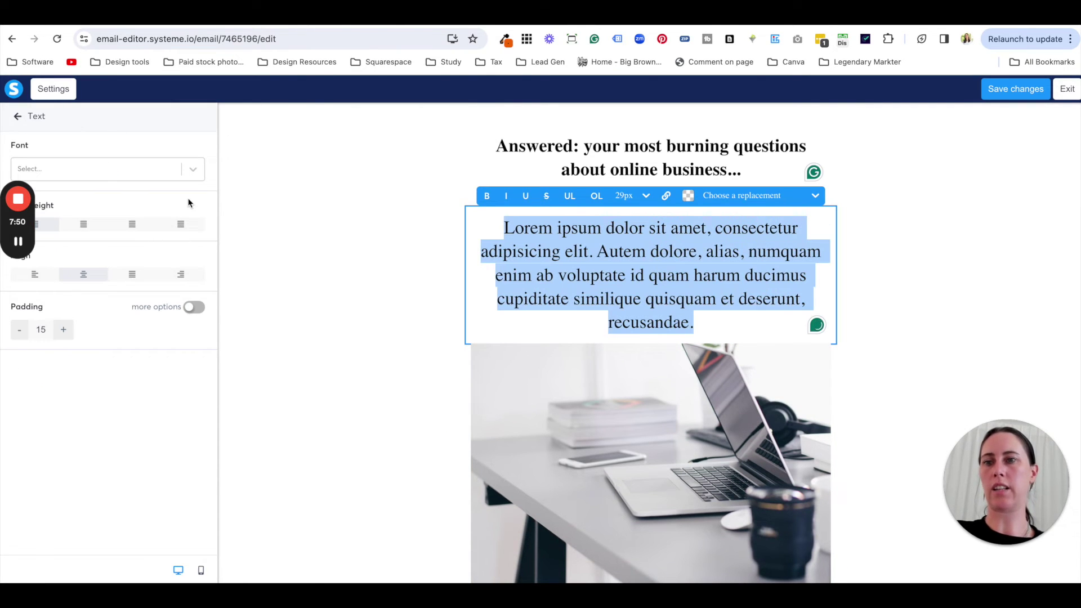
click(19, 117)
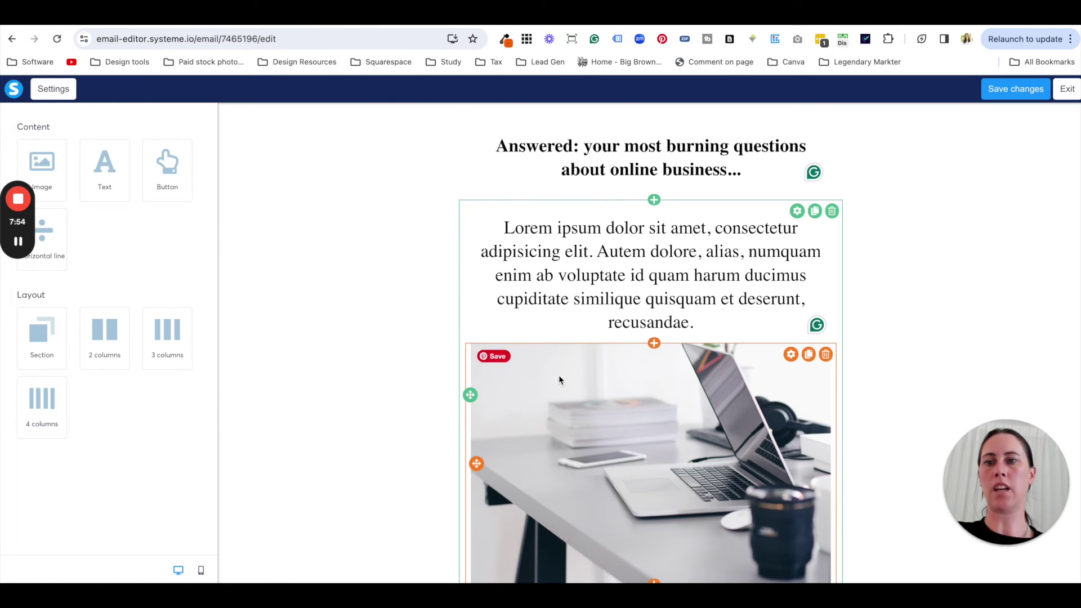
Add a Button below 'Sincerely', delete it again, then save the design and exit
scroll(692, 421, down, 15)
mouse_move(192, 198)
mouse_down()
mouse_move(724, 254)
mouse_move(664, 277)
mouse_move(707, 303)
mouse_up()
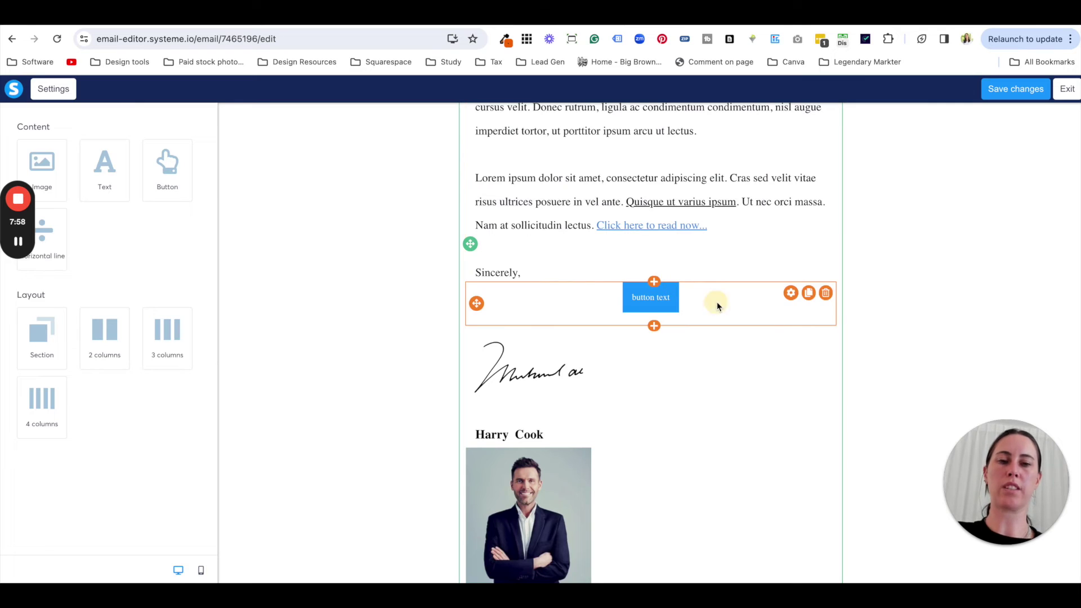
click(717, 302)
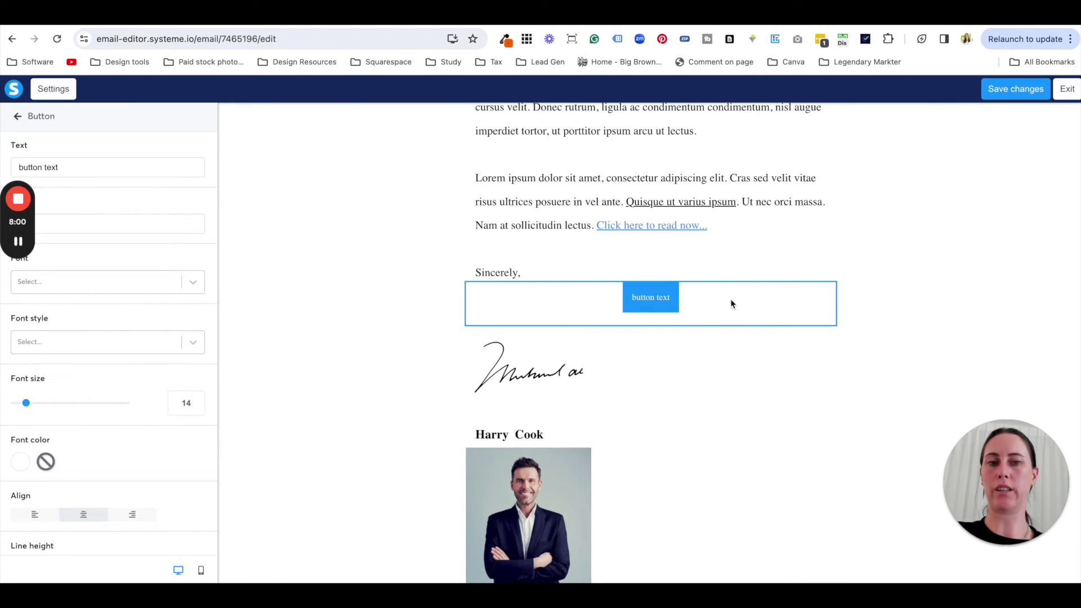
click(852, 314)
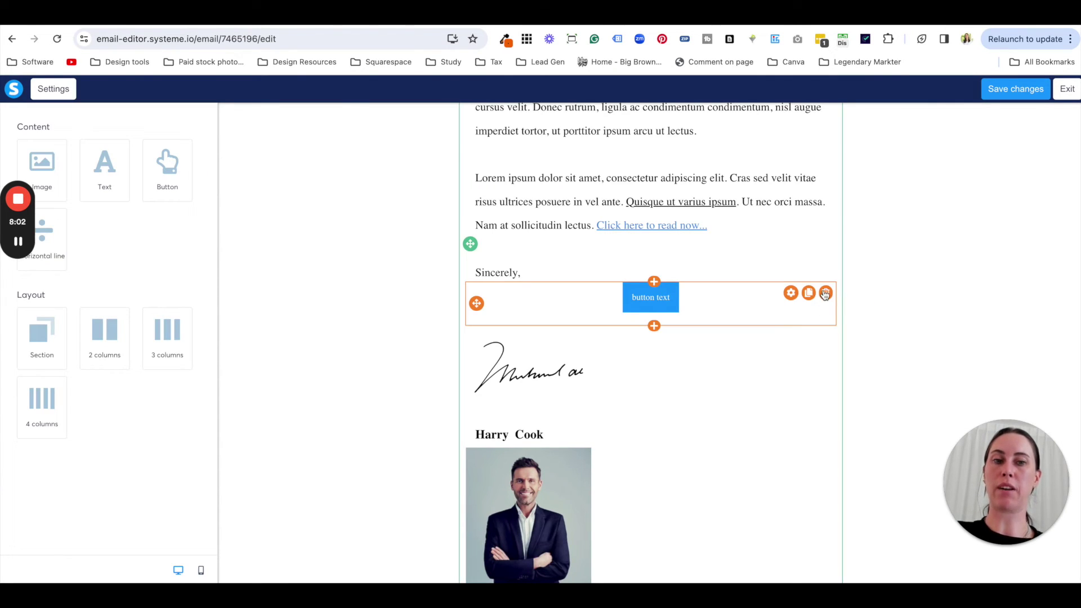
click(826, 293)
click(644, 118)
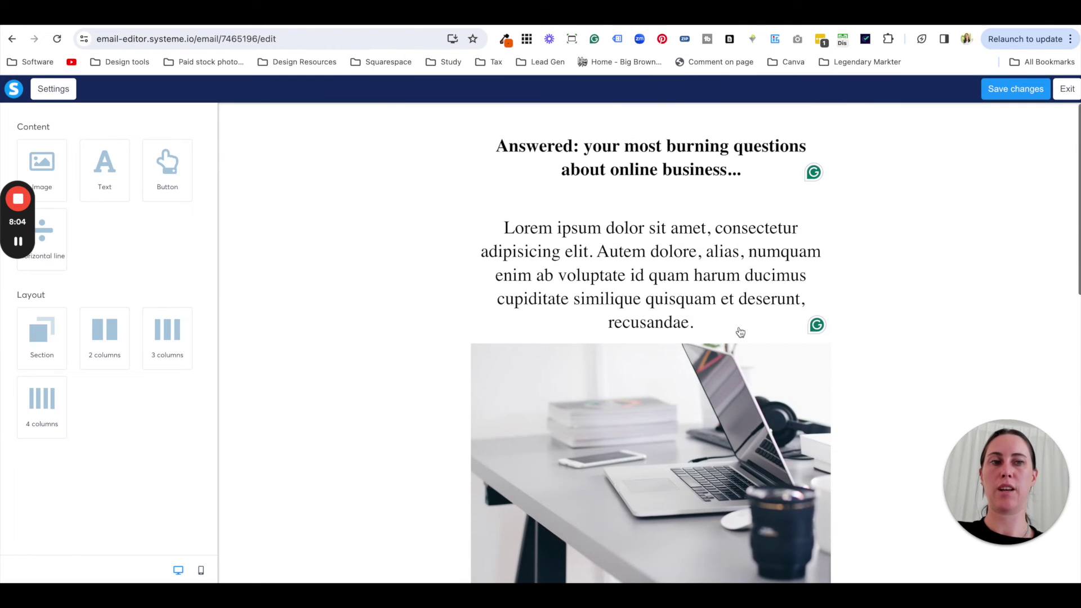
click(999, 96)
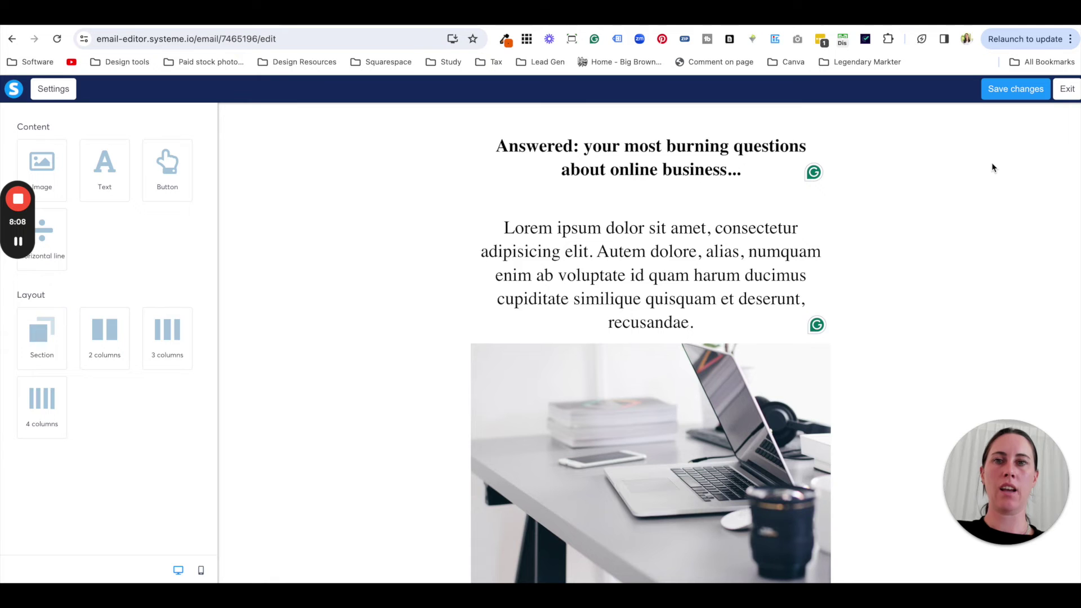
click(1066, 94)
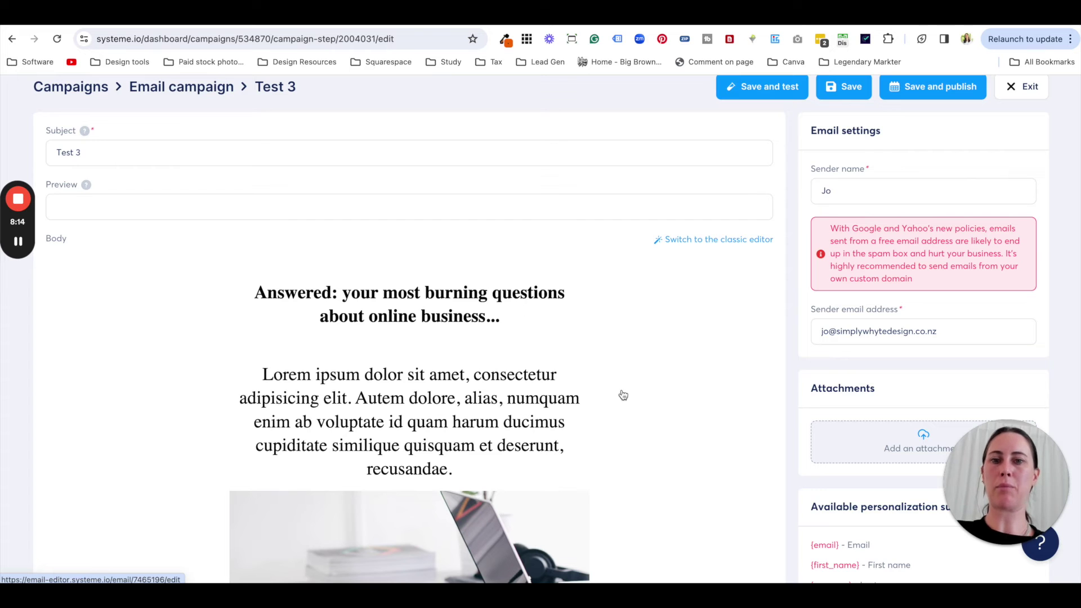
Activate Test 3 to send 3 days after Test 2 and exit to the email list
scroll(462, 358, down, 15)
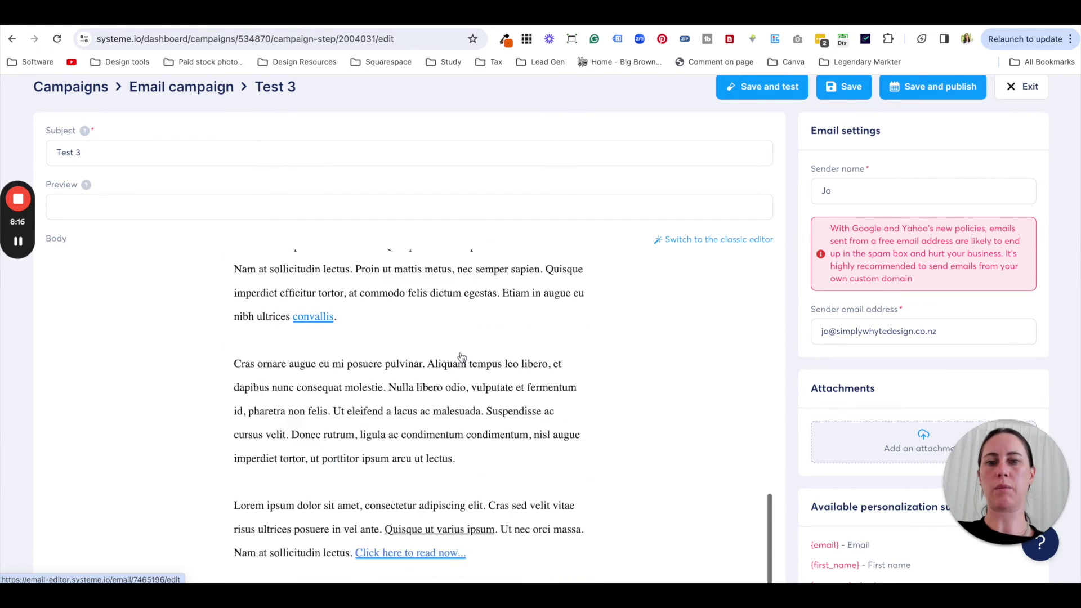
scroll(679, 327, up, 15)
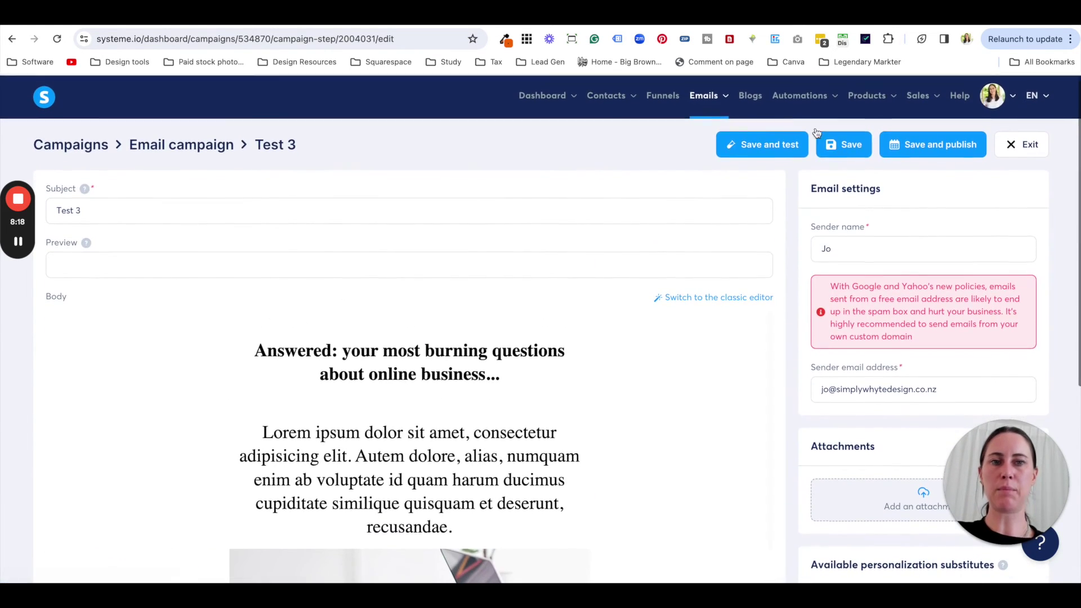
click(949, 145)
click(663, 298)
click(647, 365)
drag(475, 352, 398, 345)
click(551, 430)
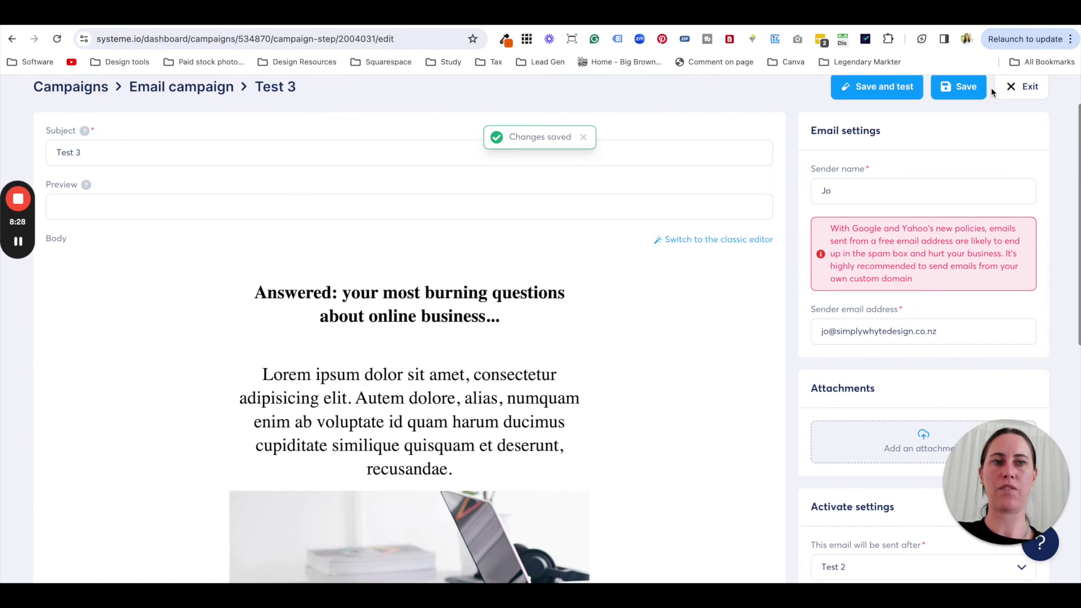
click(1014, 87)
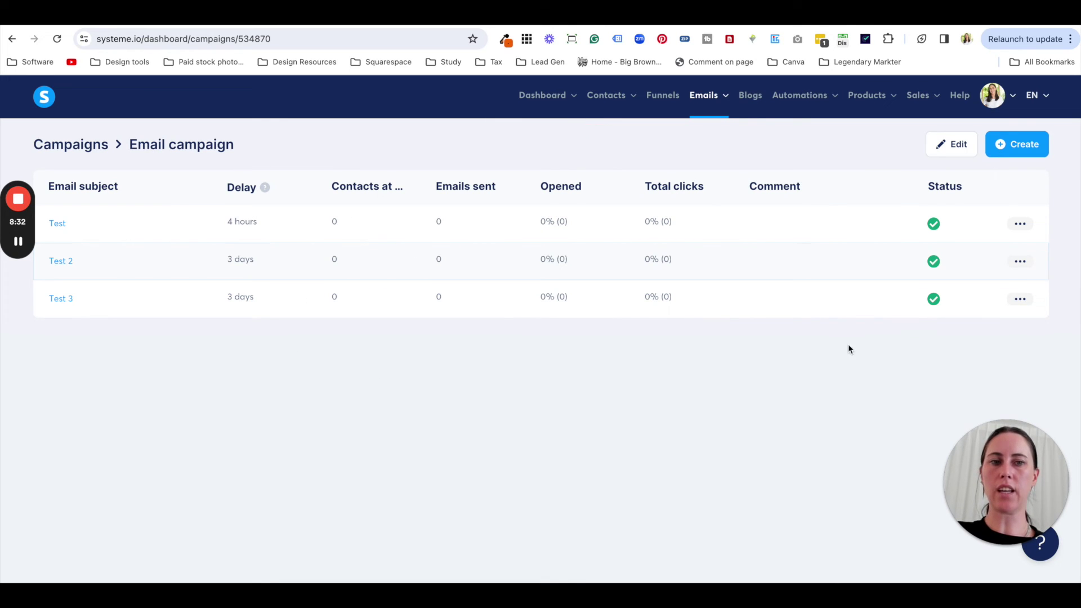
Duplicate the Test 3 email and confirm the copy
click(1022, 299)
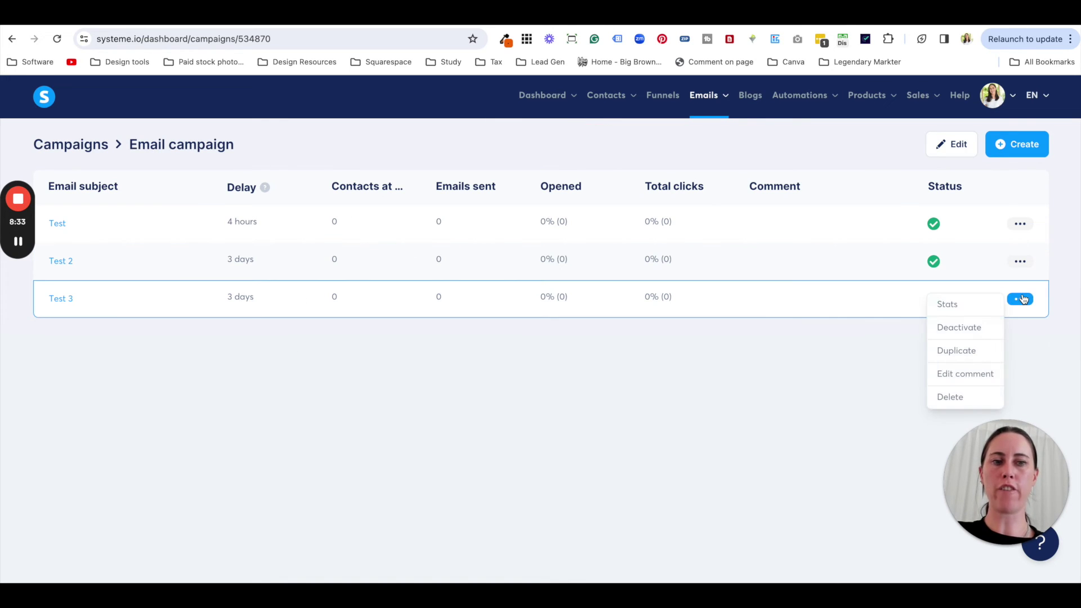
click(1017, 247)
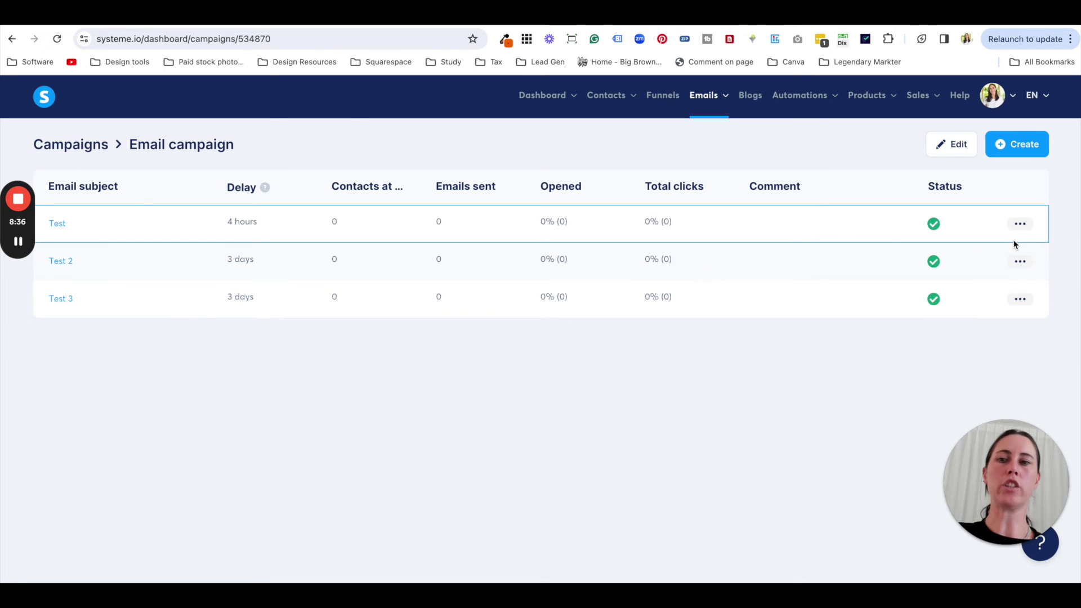
click(1027, 300)
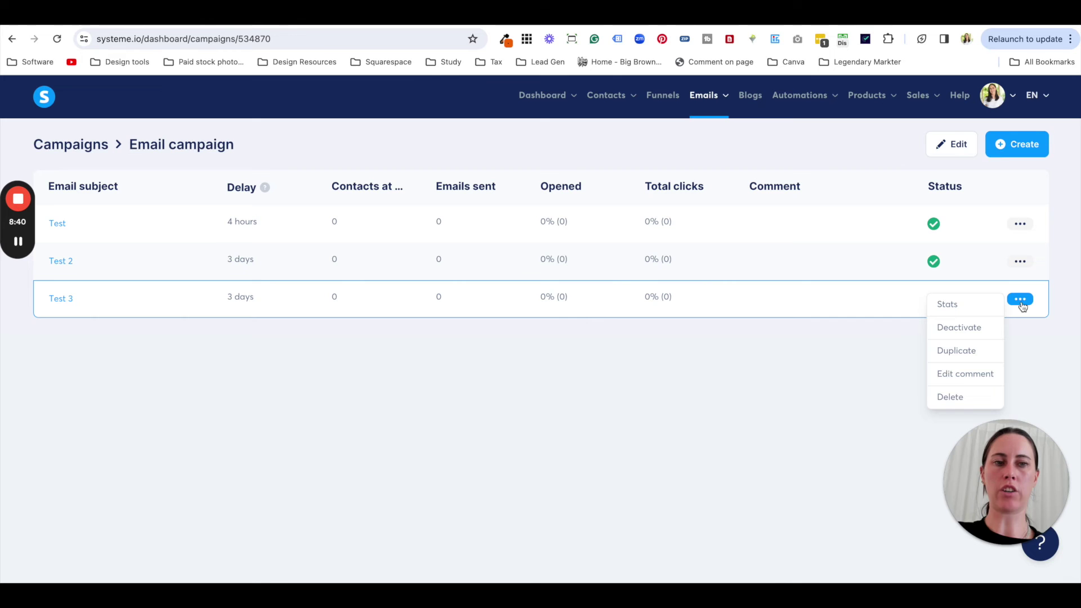
click(971, 350)
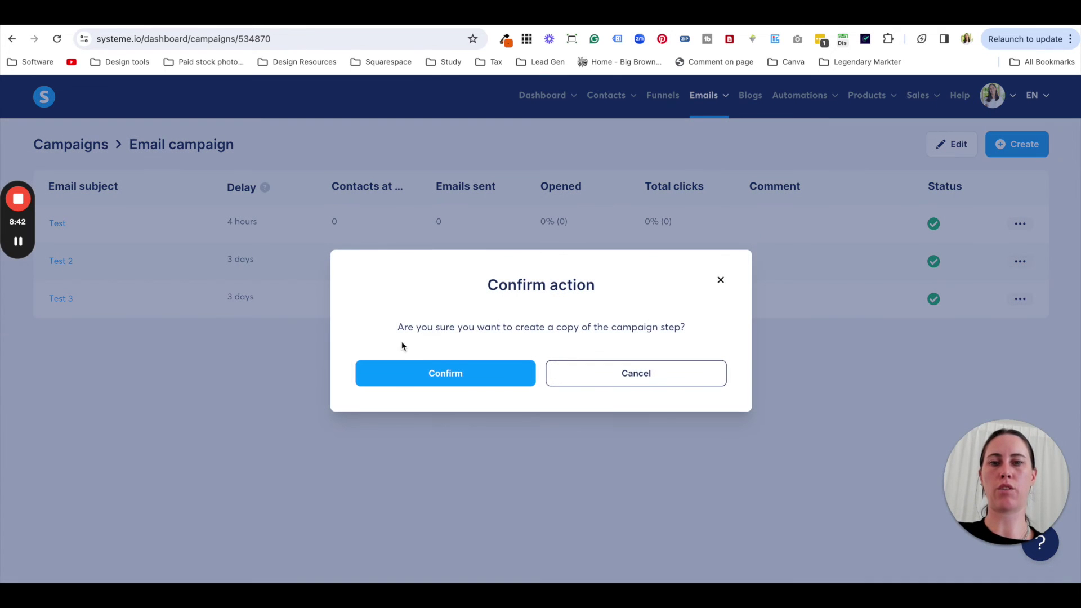
click(438, 372)
Open the duplicated email, briefly view its design, and bring up its activation settings
click(459, 297)
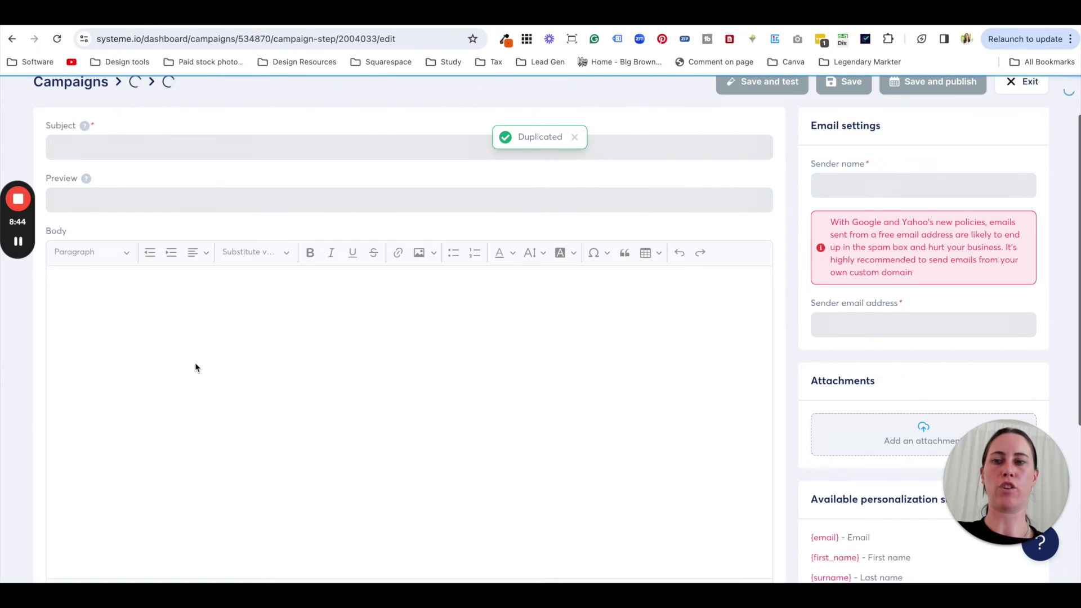
click(489, 338)
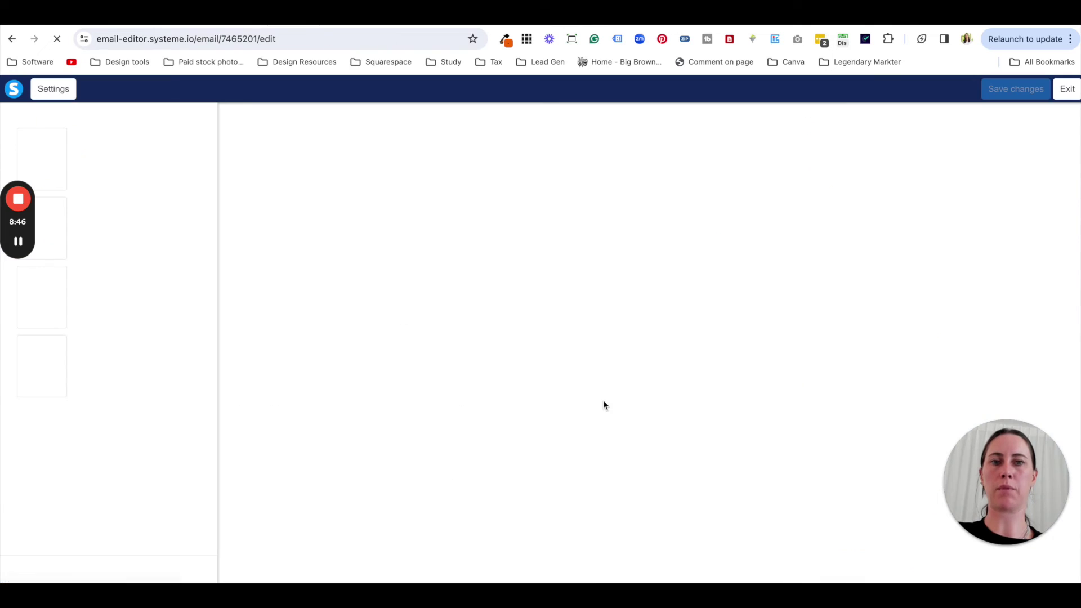
click(619, 256)
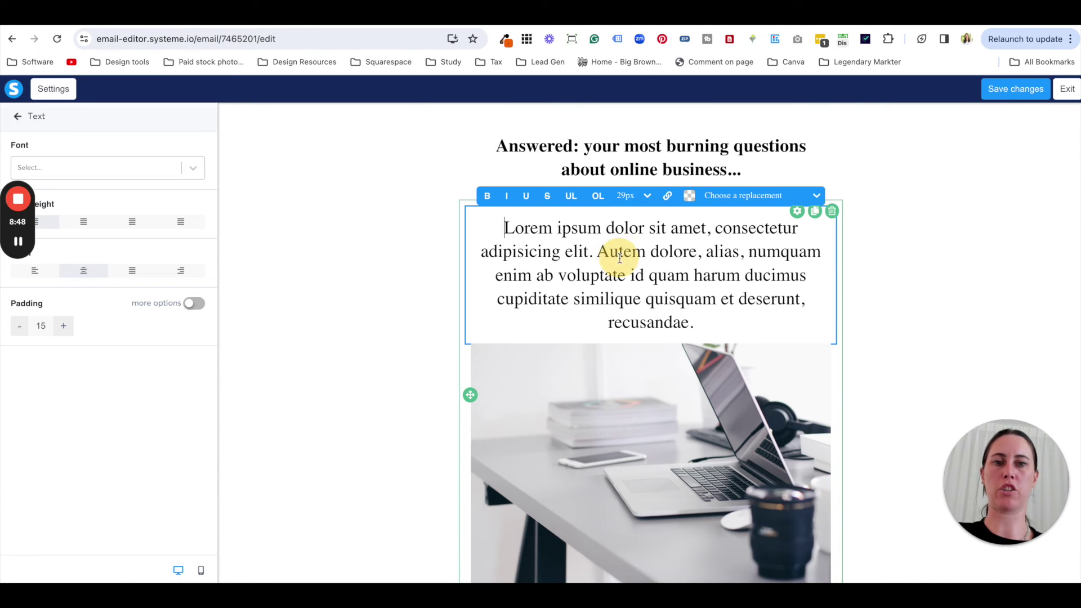
click(1073, 98)
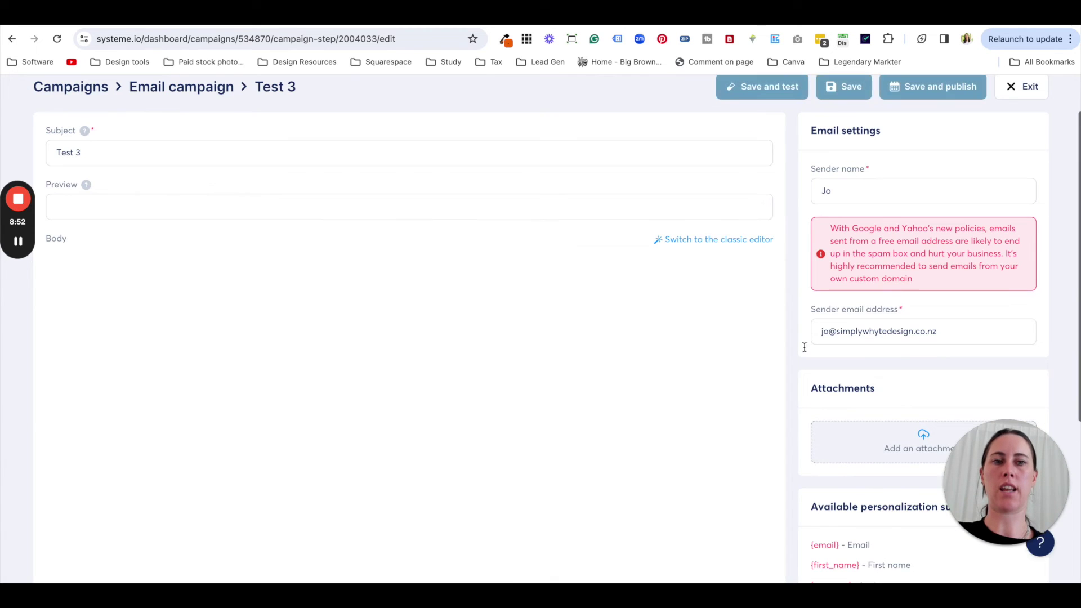
scroll(804, 396, down, 5)
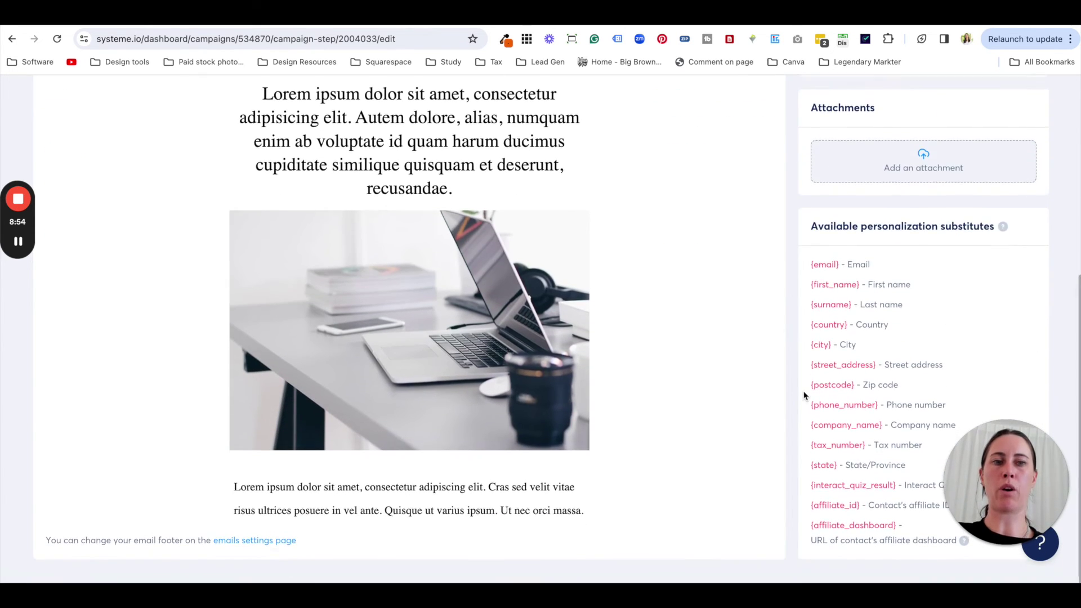
scroll(804, 395, up, 5)
click(928, 146)
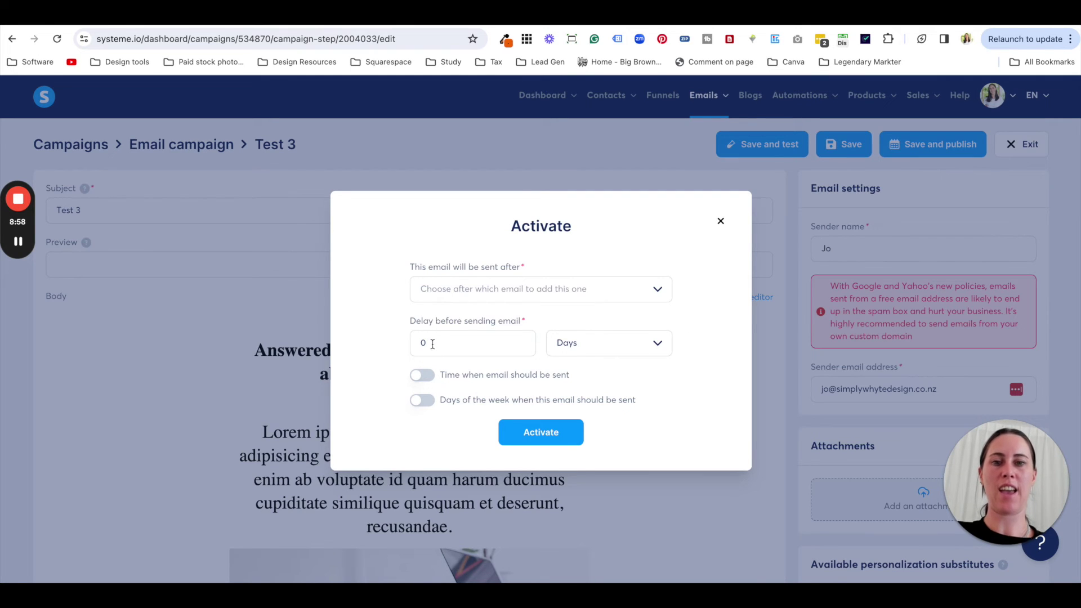
Schedule the copy 3 days after Test 3, save it, and exit to the campaign list
click(664, 287)
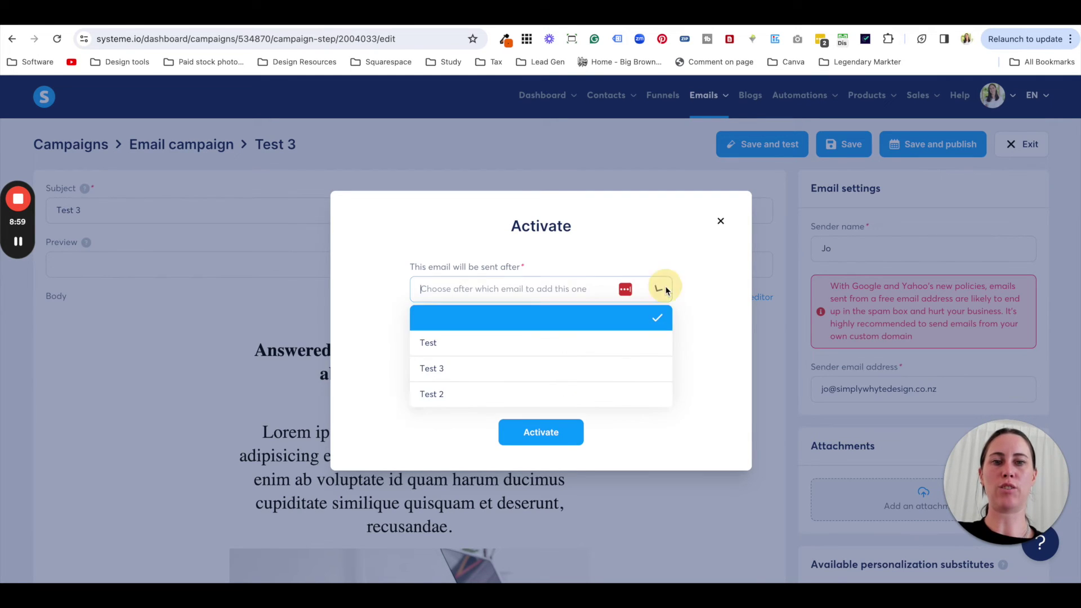
click(599, 381)
double_click(429, 344)
text(3)
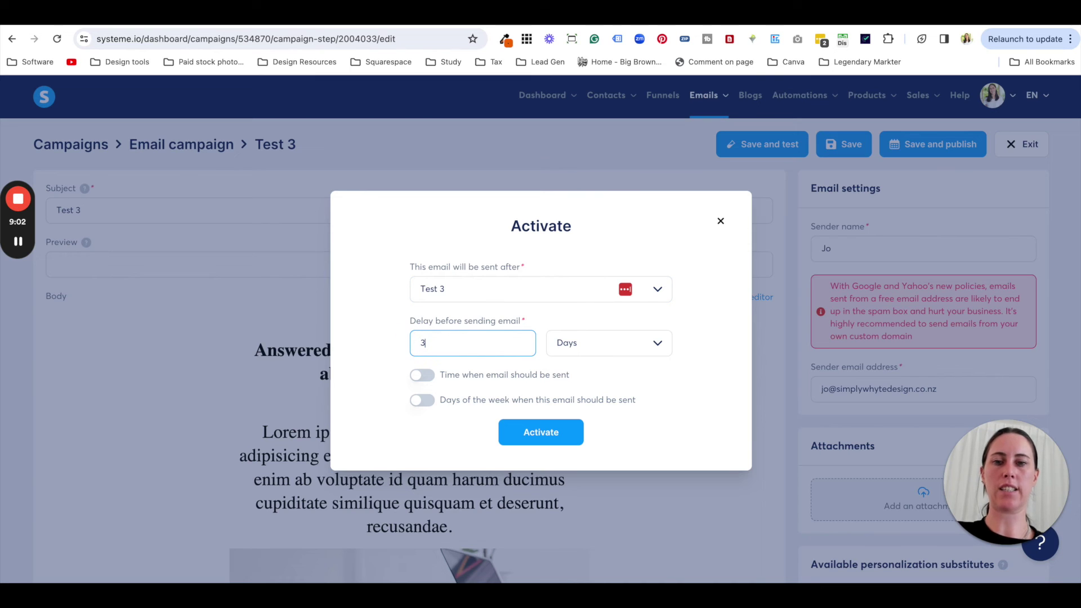
click(565, 439)
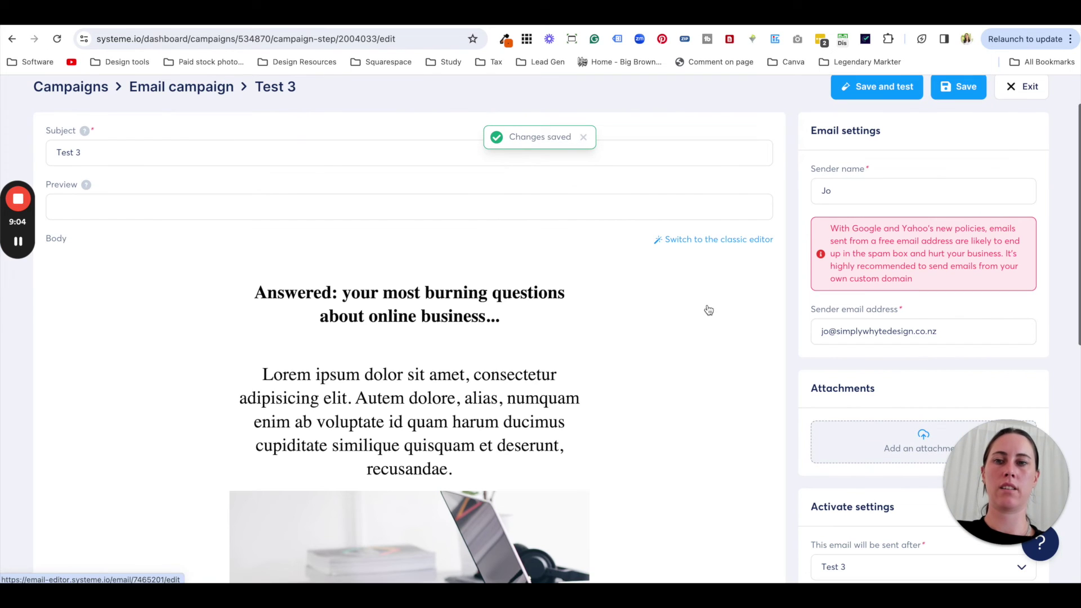
click(967, 89)
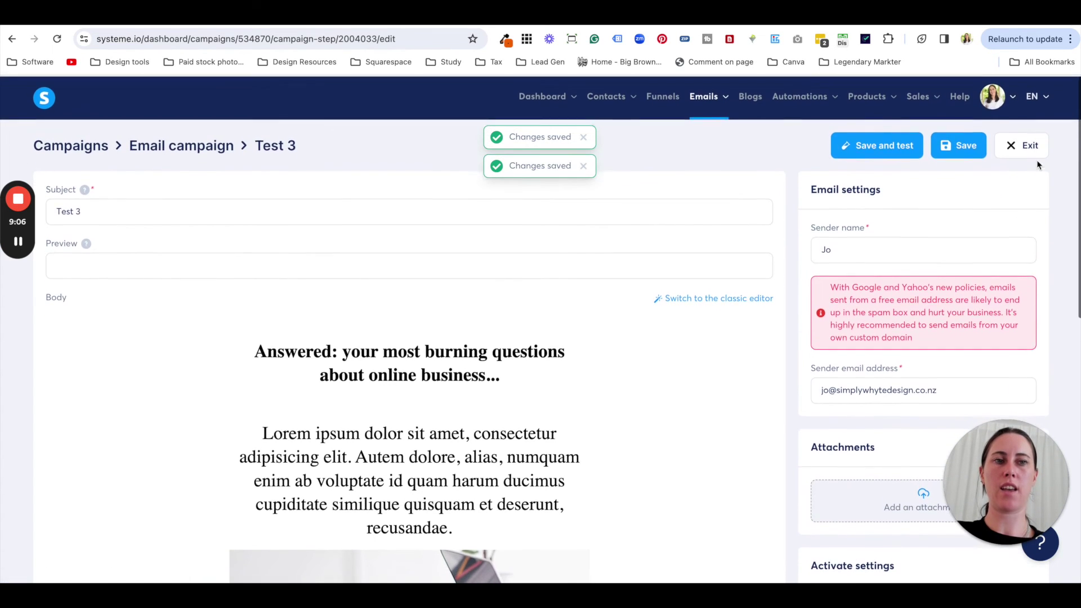
click(1032, 149)
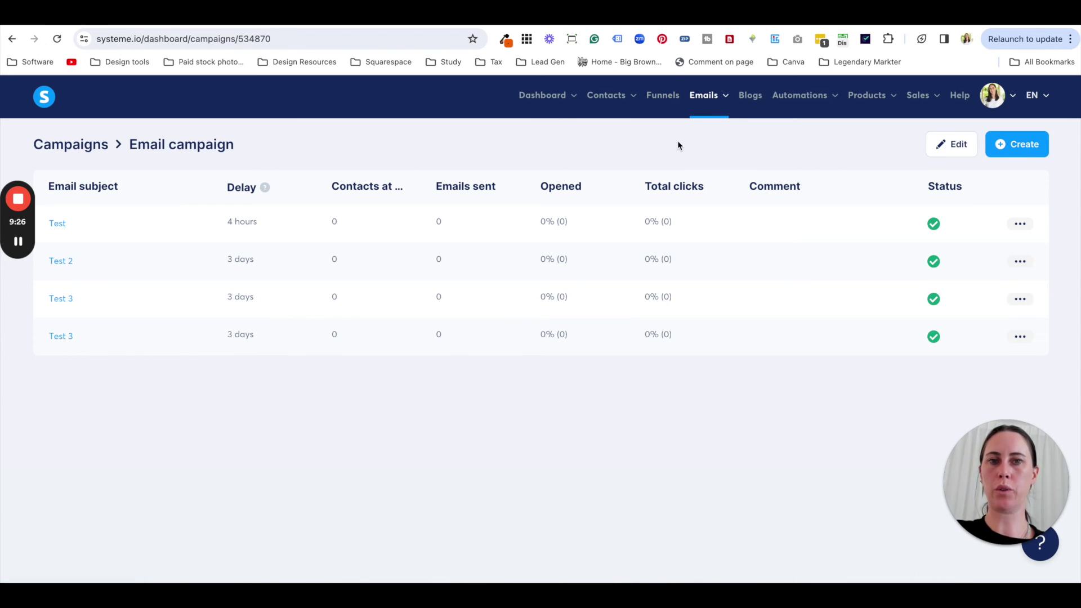
Open the form-subscribed automation rule of the 130 Digital Product Ideas funnel, showing 50 funnels per page
click(663, 96)
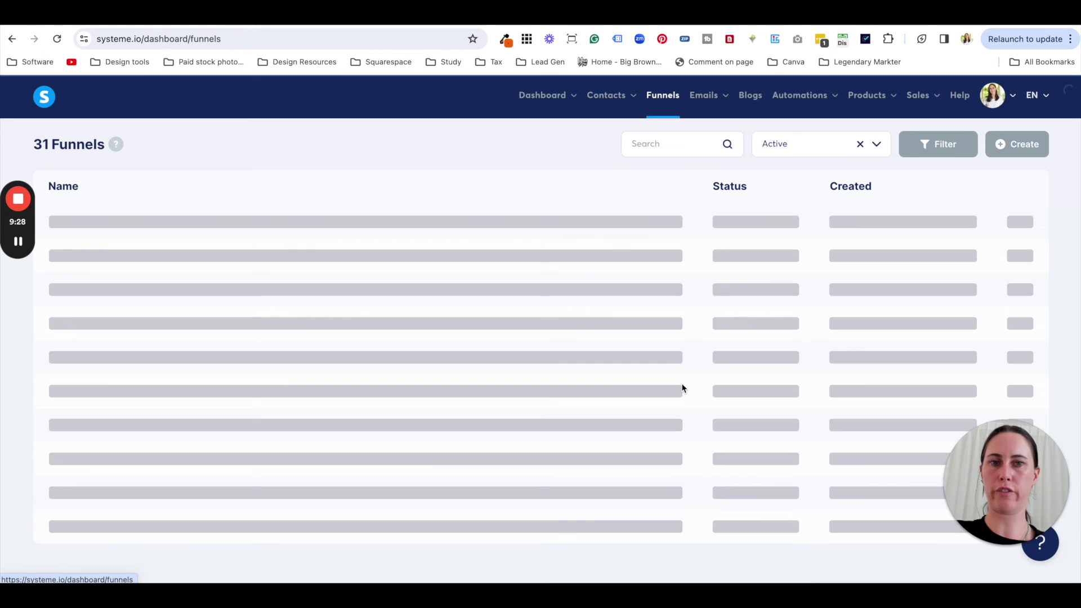
click(910, 563)
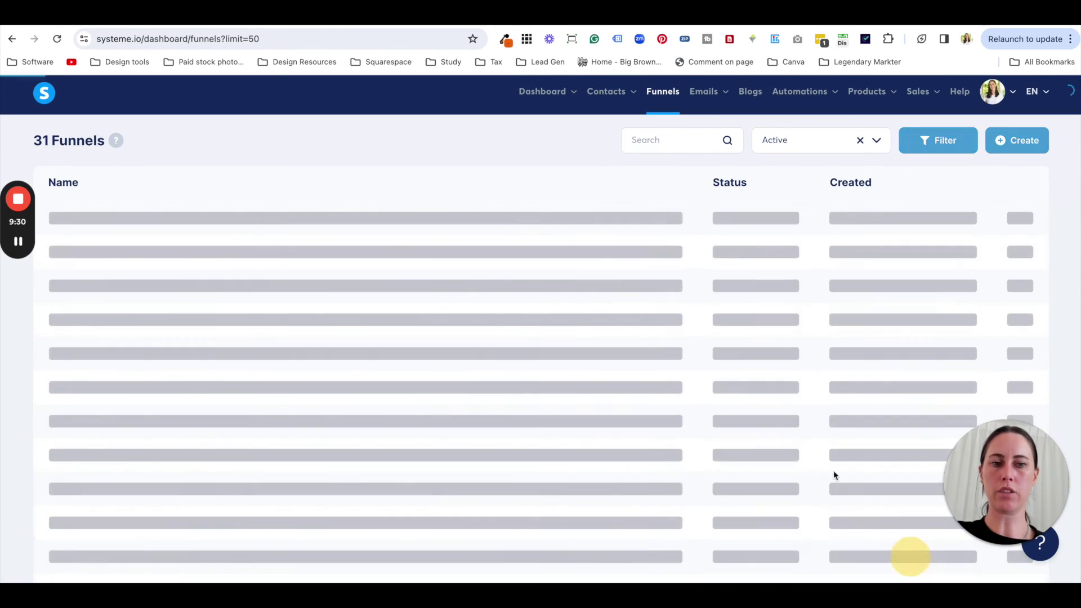
scroll(423, 276, down, 10)
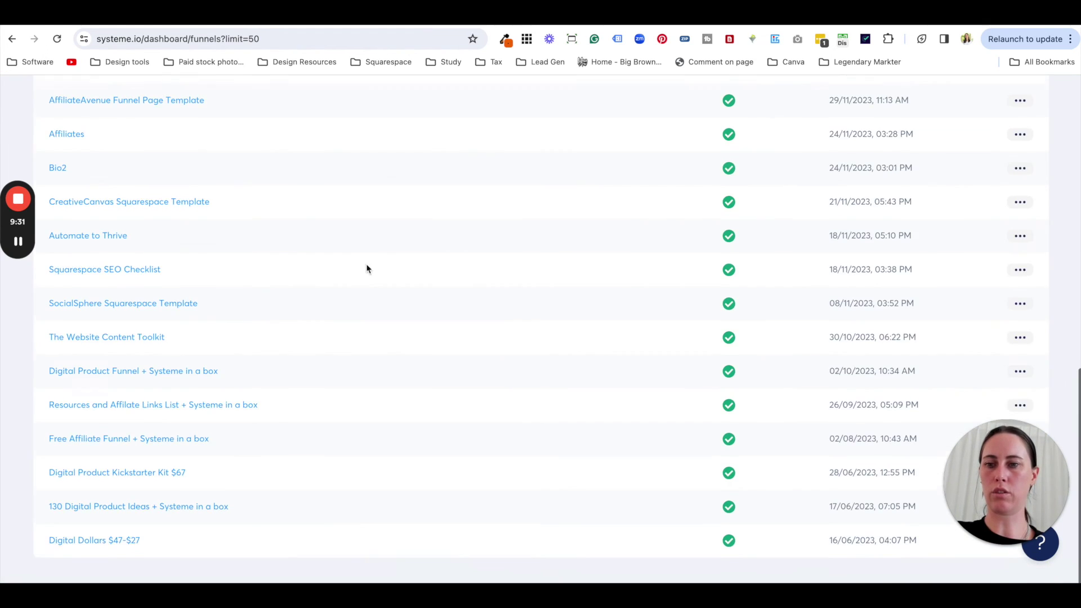
click(136, 512)
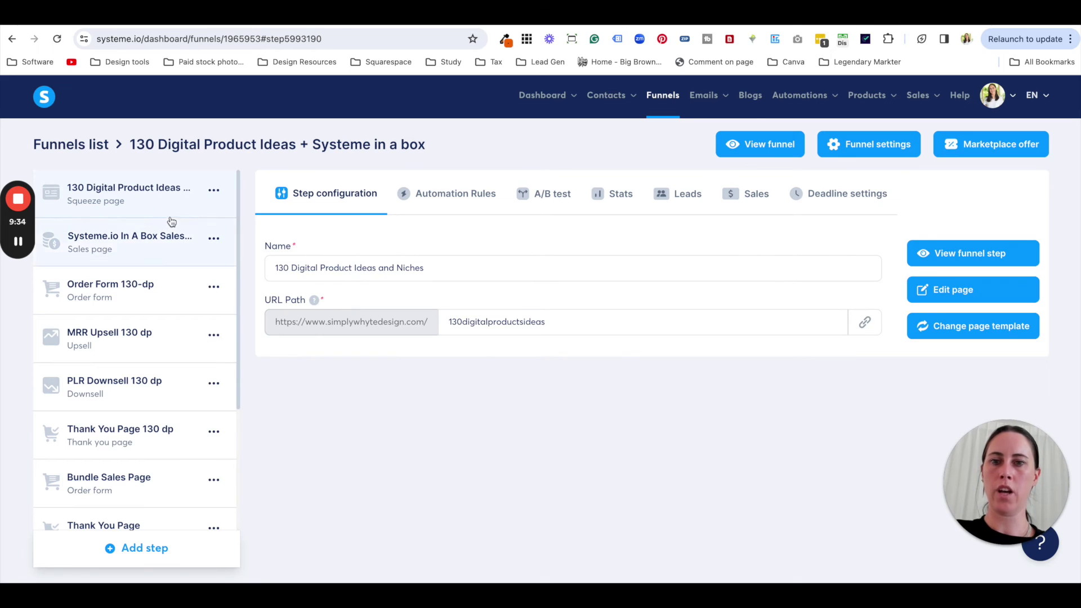
click(454, 195)
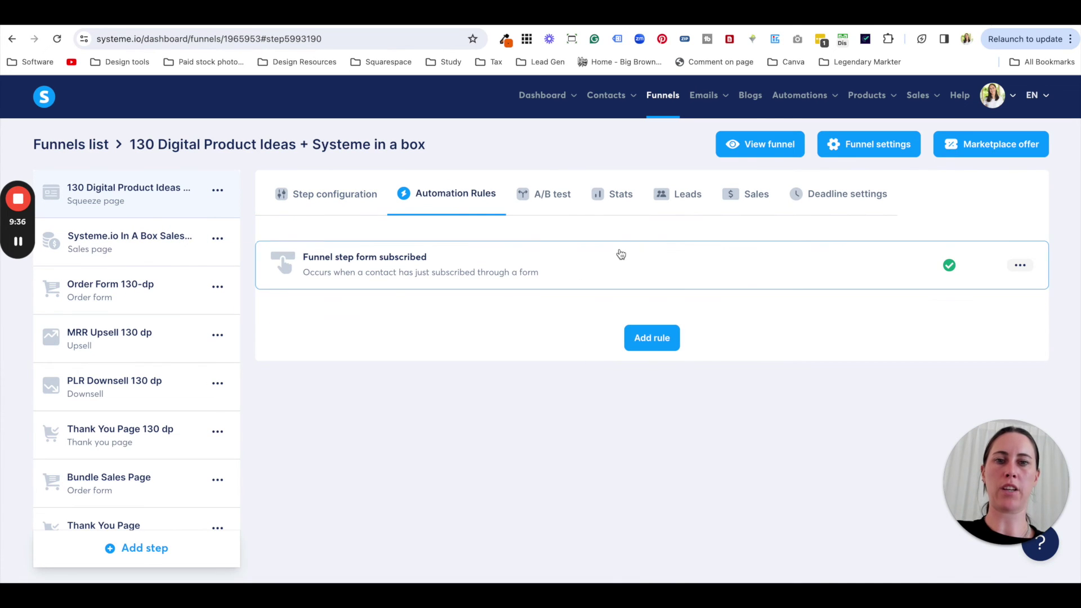
click(618, 249)
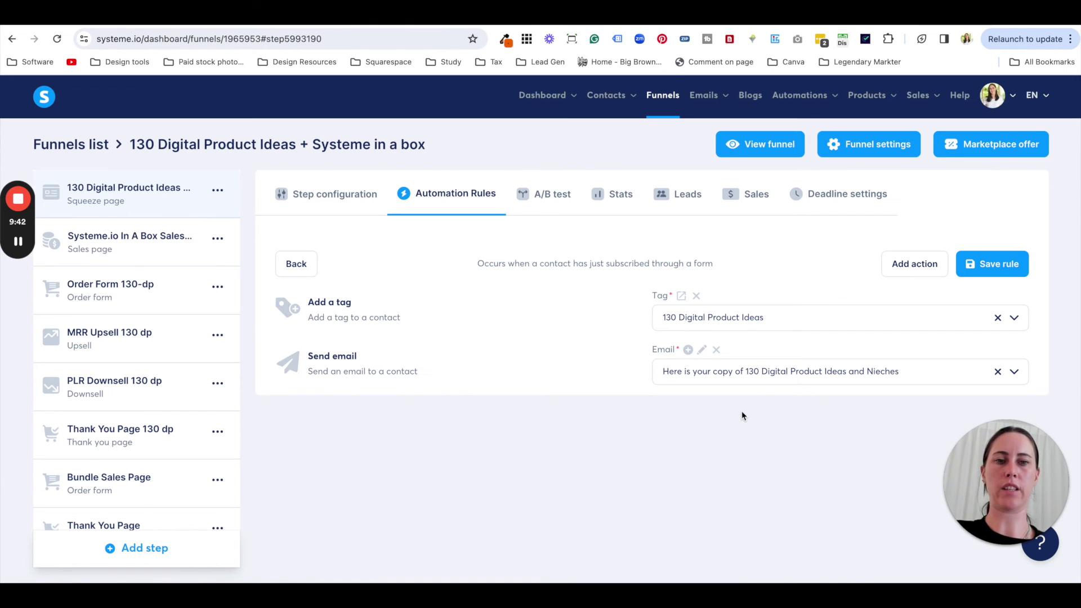
Add a Subscribe to campaign 'test' action to the rule, then delete it again
click(920, 265)
click(478, 188)
click(742, 426)
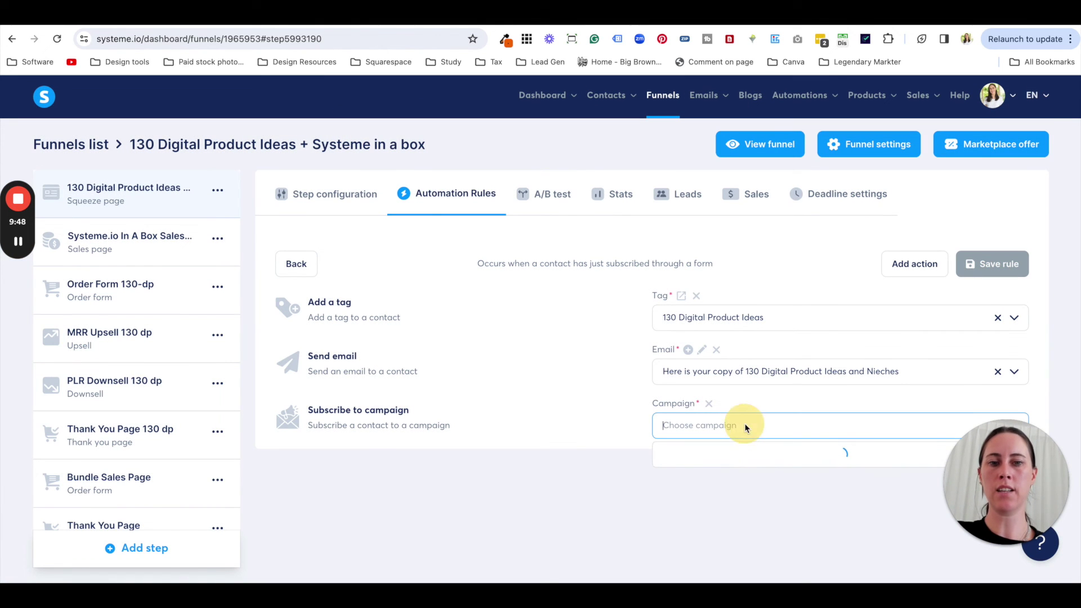
text(test)
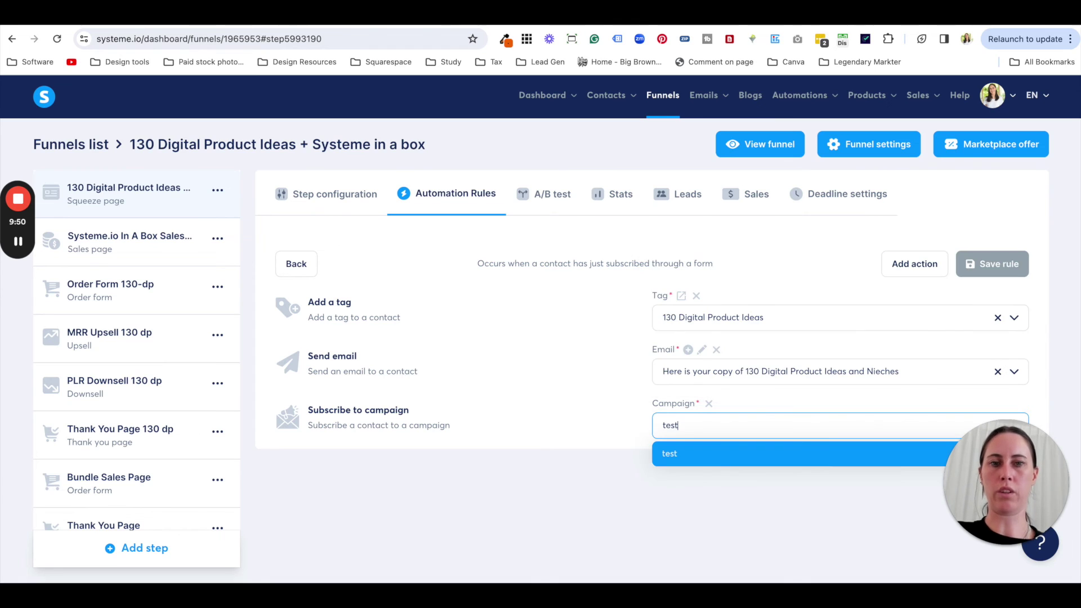
click(718, 455)
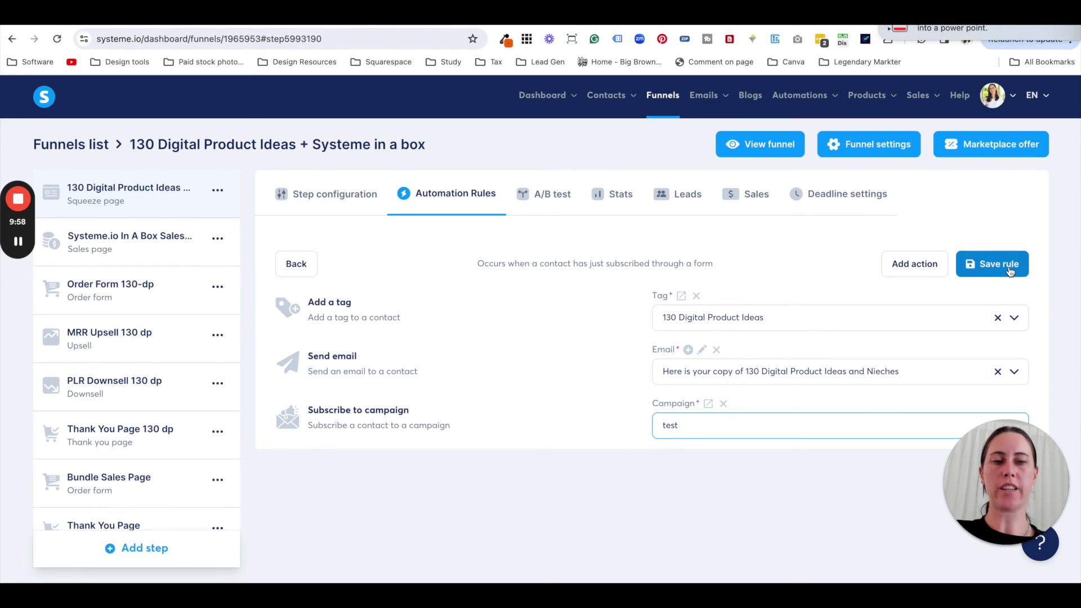
click(723, 405)
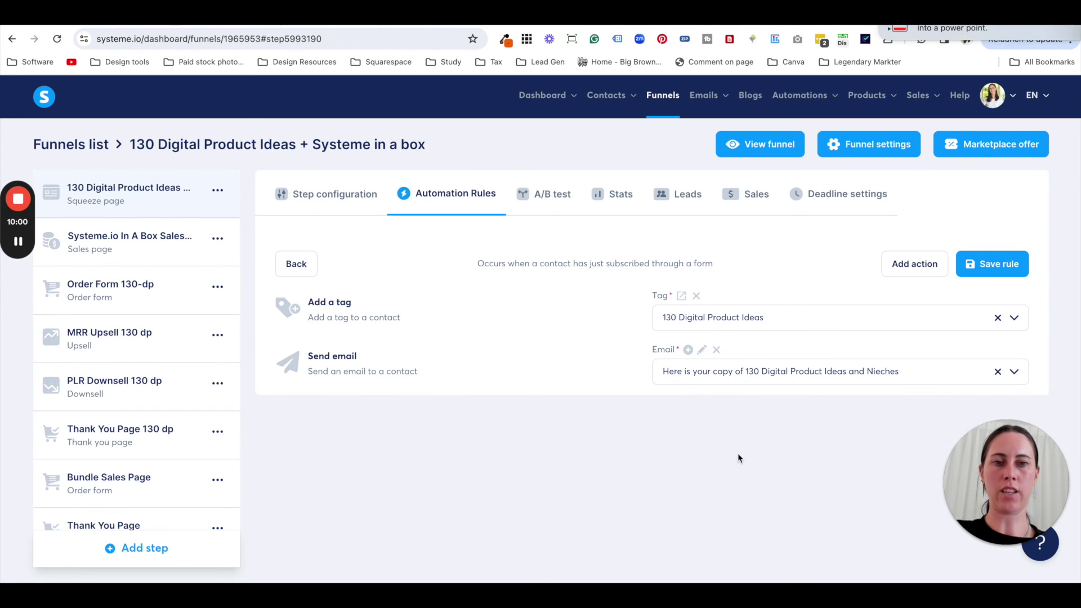
mouse_move(800, 96)
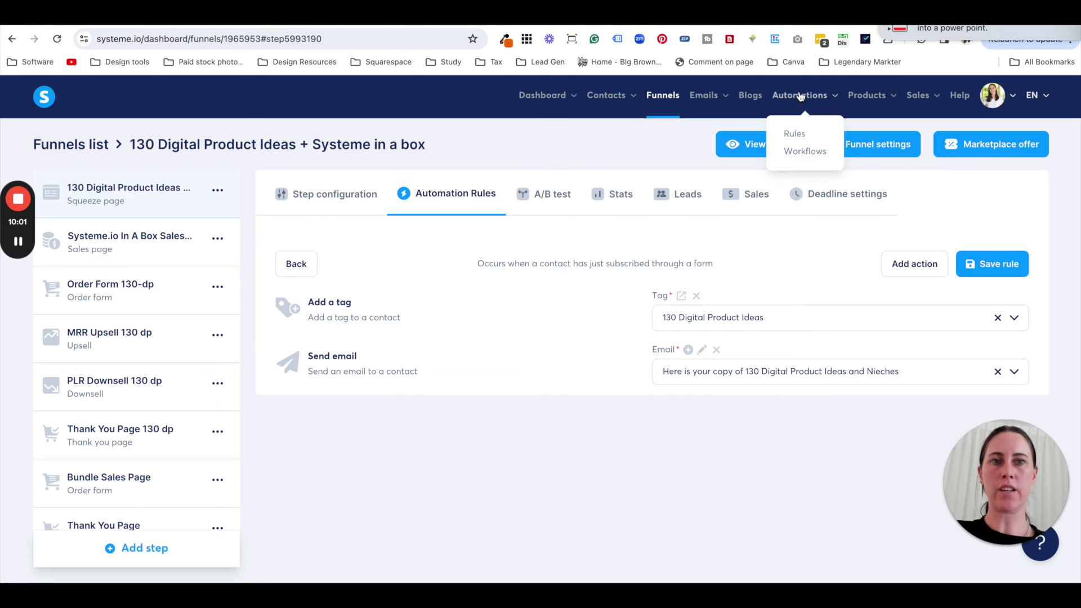
Create a workflow named 'TEst' from the Workflows list and open it in the builder
click(813, 156)
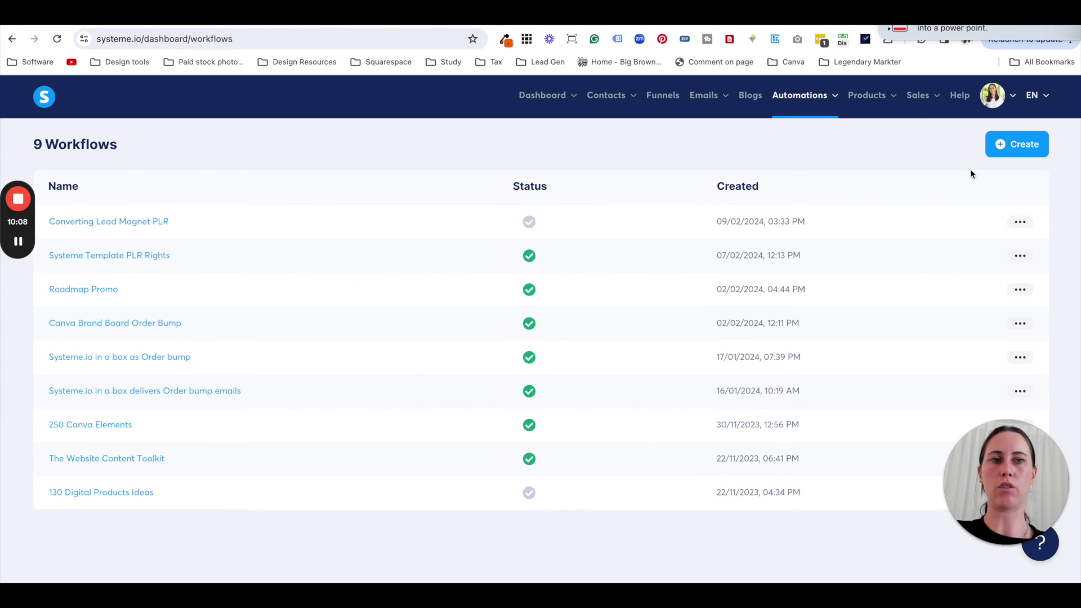
click(1004, 148)
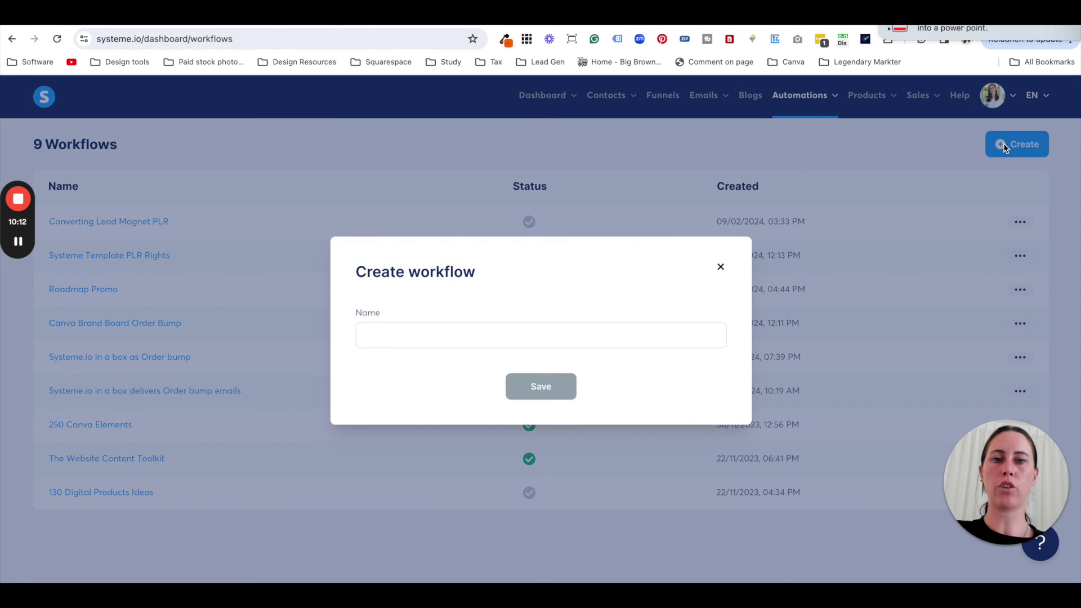
click(488, 336)
text(TEst)
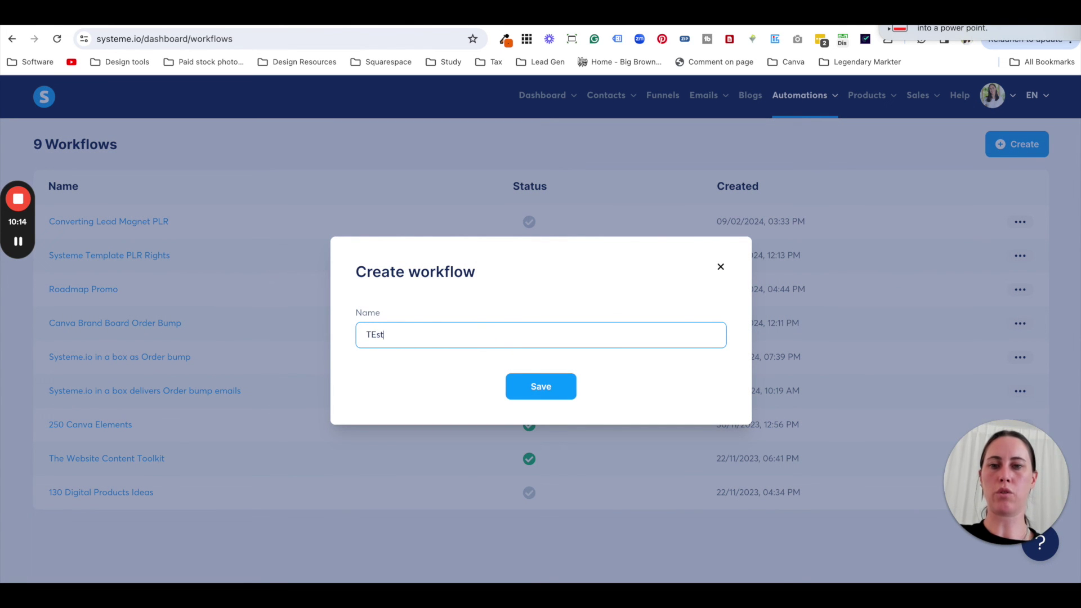
click(528, 378)
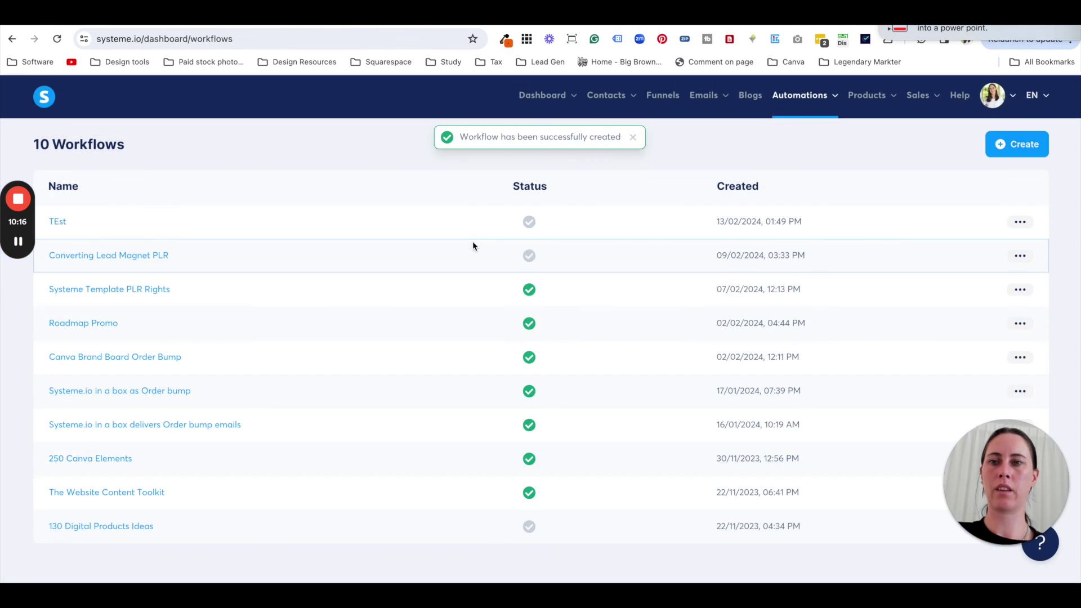
click(55, 219)
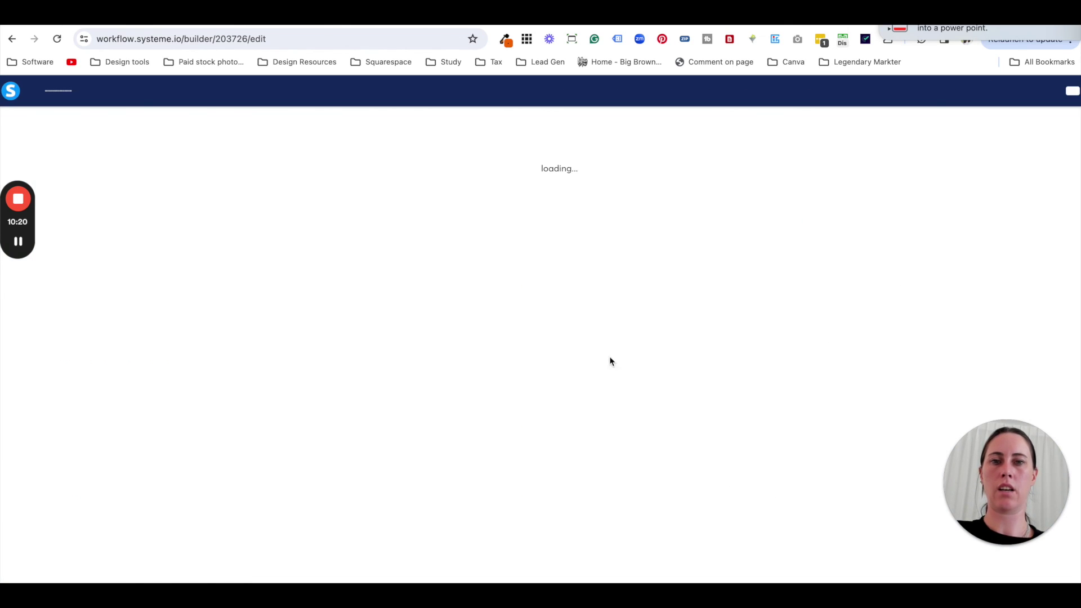
Set the workflow trigger to Tag added with the '130 Digital Product Ideas' tag
click(547, 150)
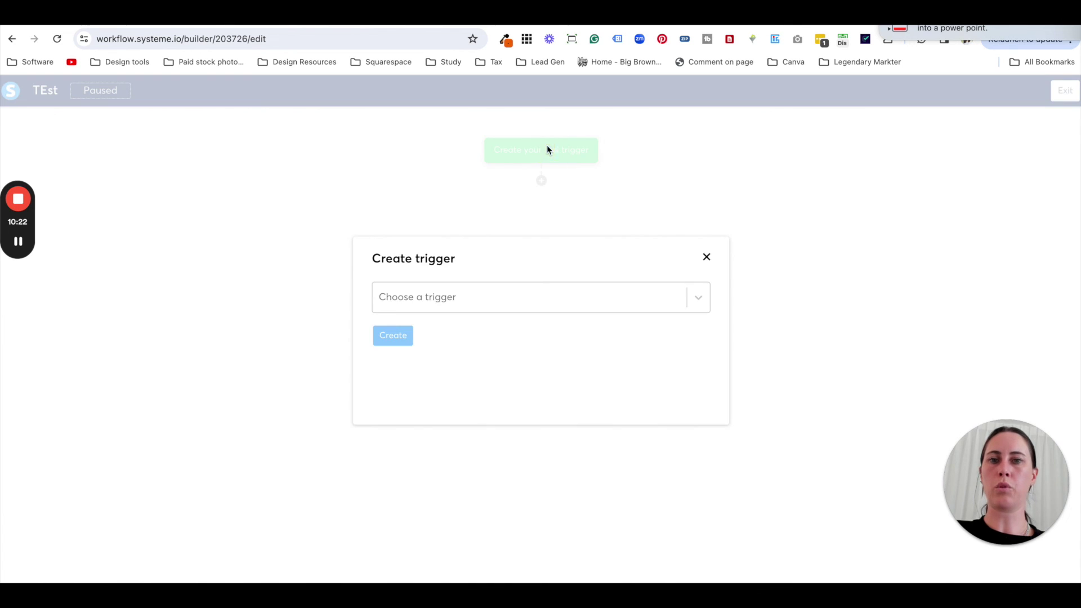
click(542, 296)
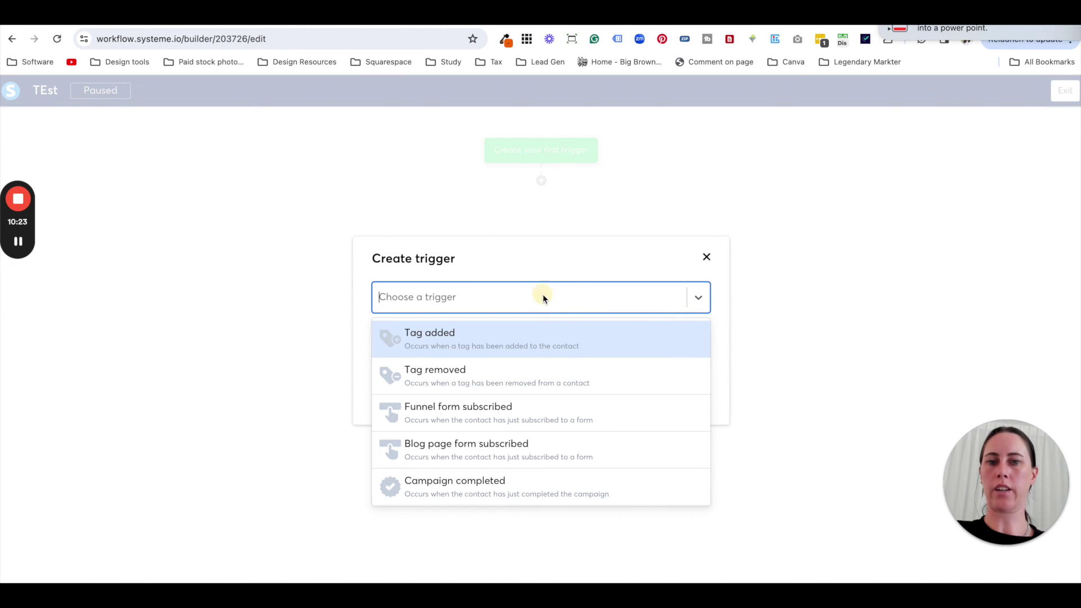
click(534, 346)
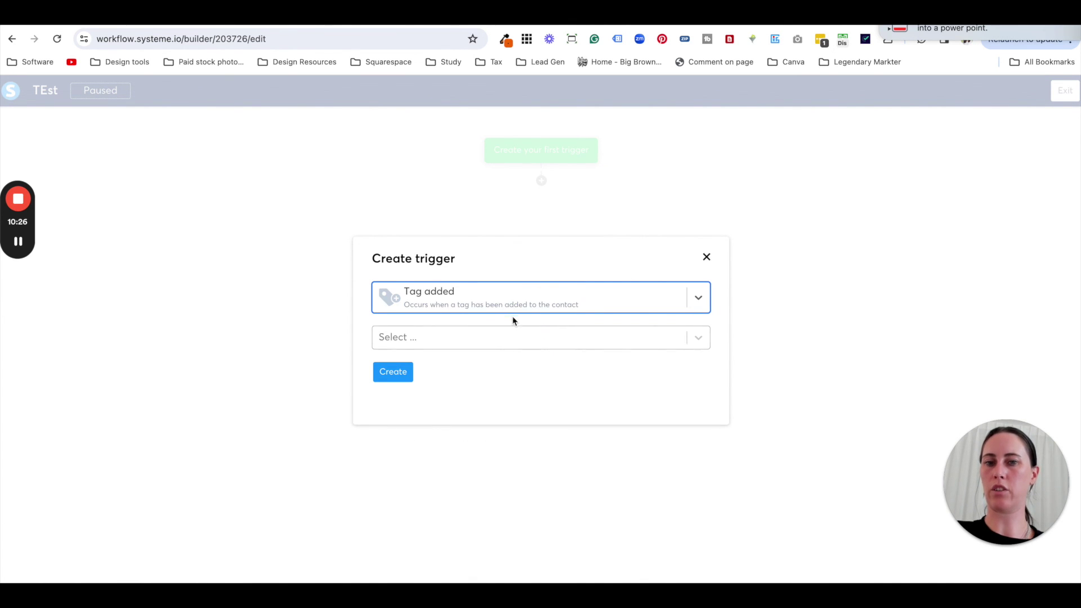
click(523, 345)
text(test)
key(BackSpace)
key(BackSpace)
key(BackSpace)
key(BackSpace)
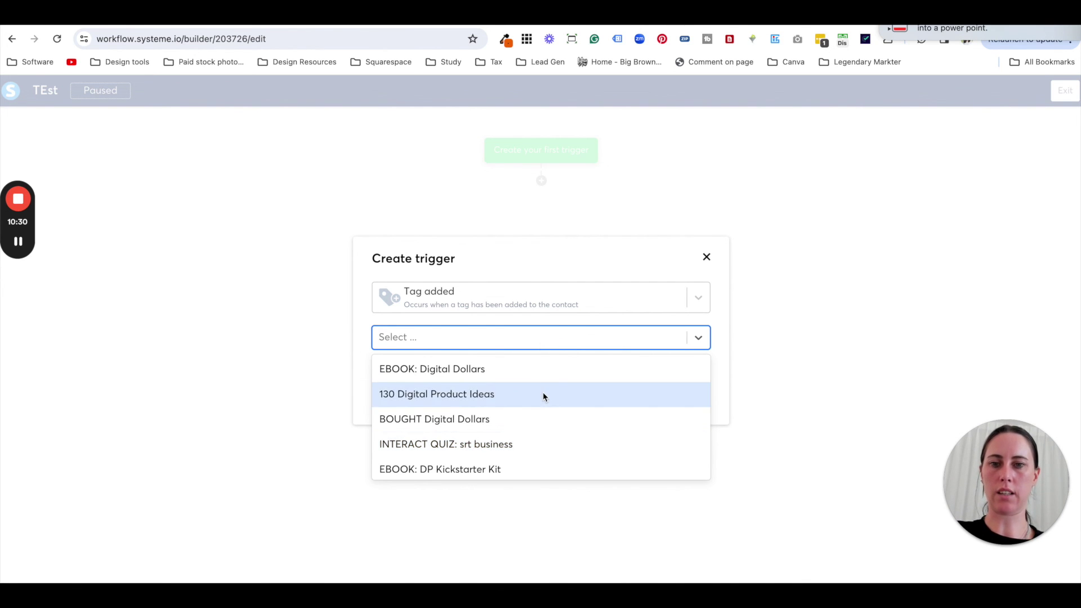
scroll(543, 391, down, 3)
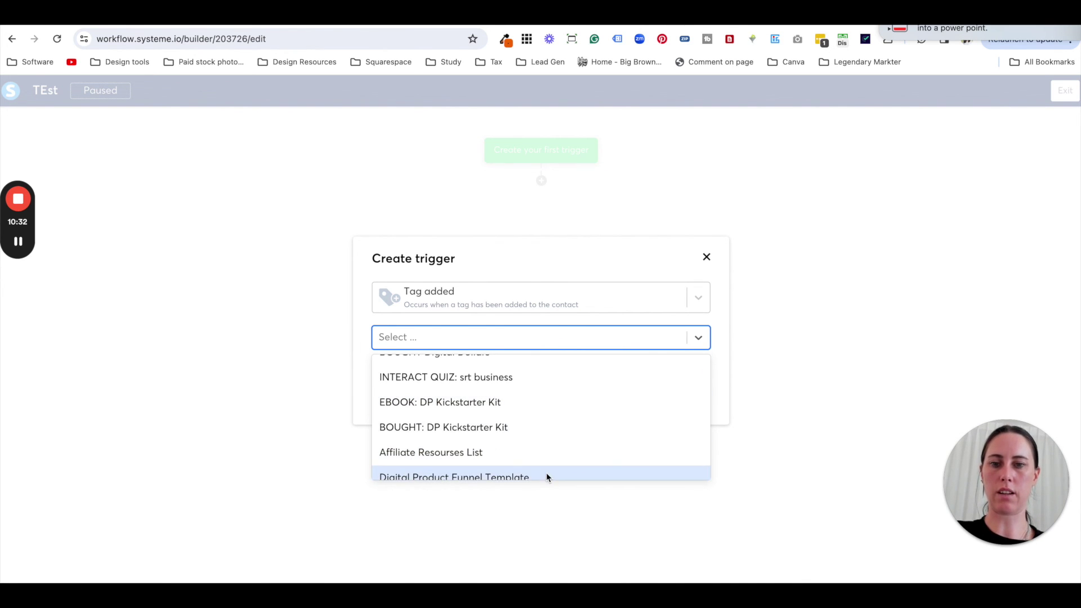
text(dig)
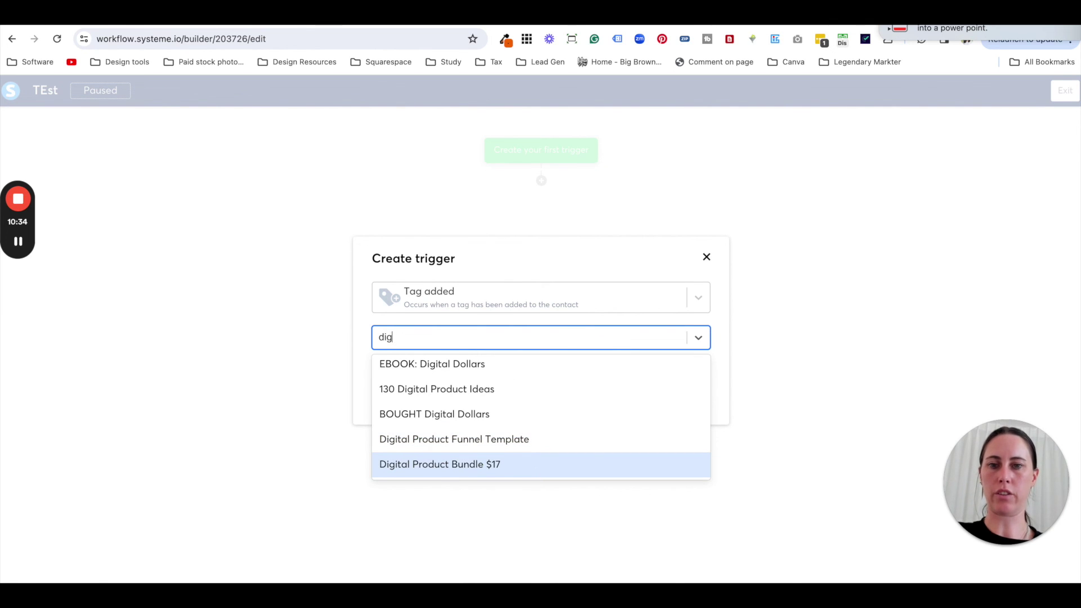
key(BackSpace)
key(BackSpace)
key(BackSpace)
text(130)
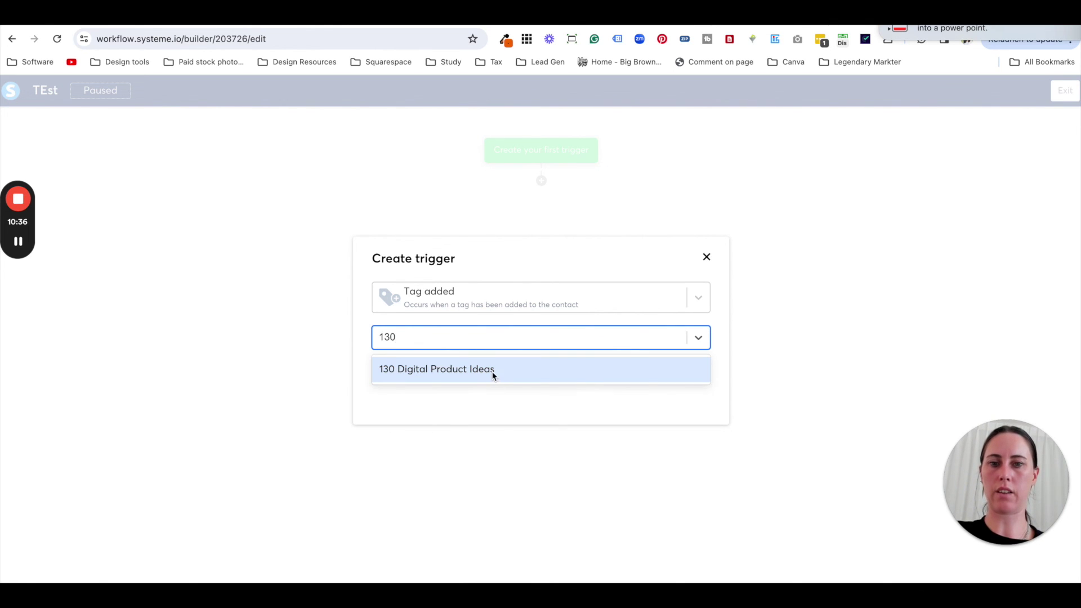
click(494, 371)
click(397, 370)
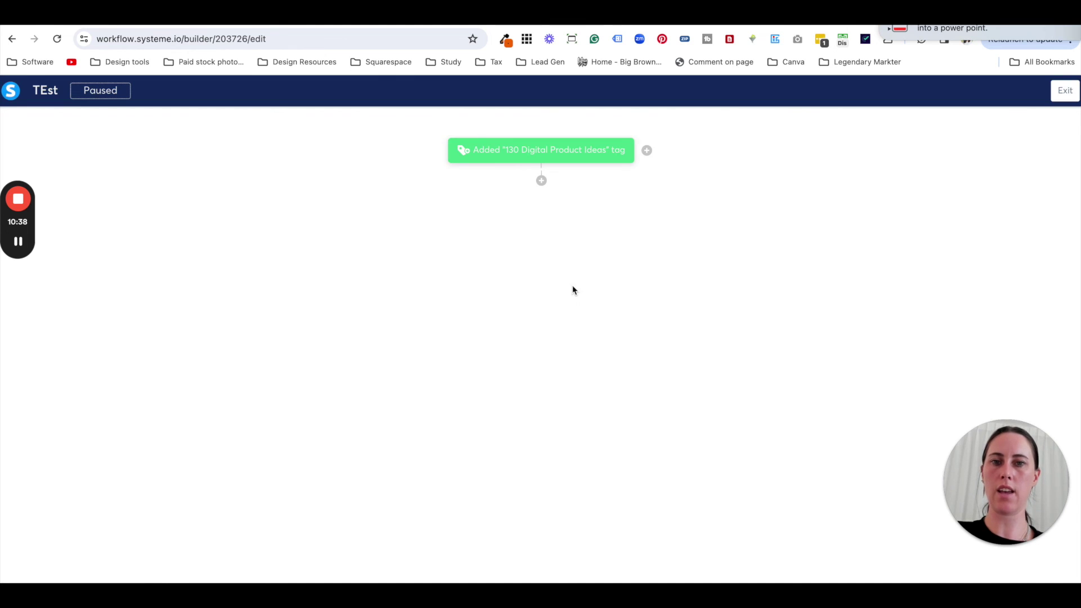
Add an action after the trigger that subscribes the contact to the 'test' campaign
click(541, 181)
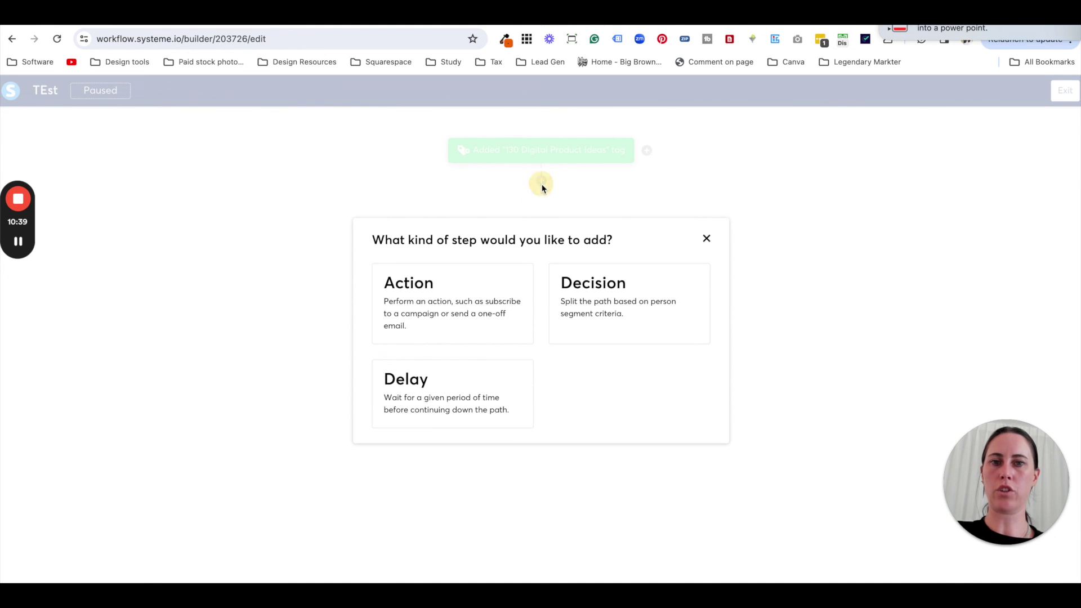
click(467, 306)
click(491, 305)
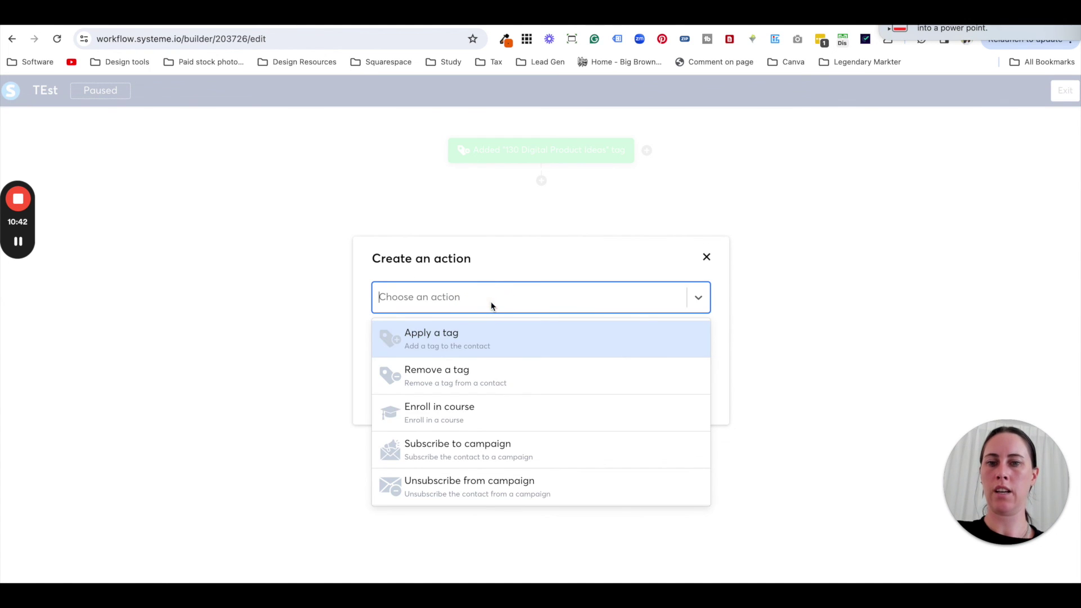
click(513, 450)
click(522, 343)
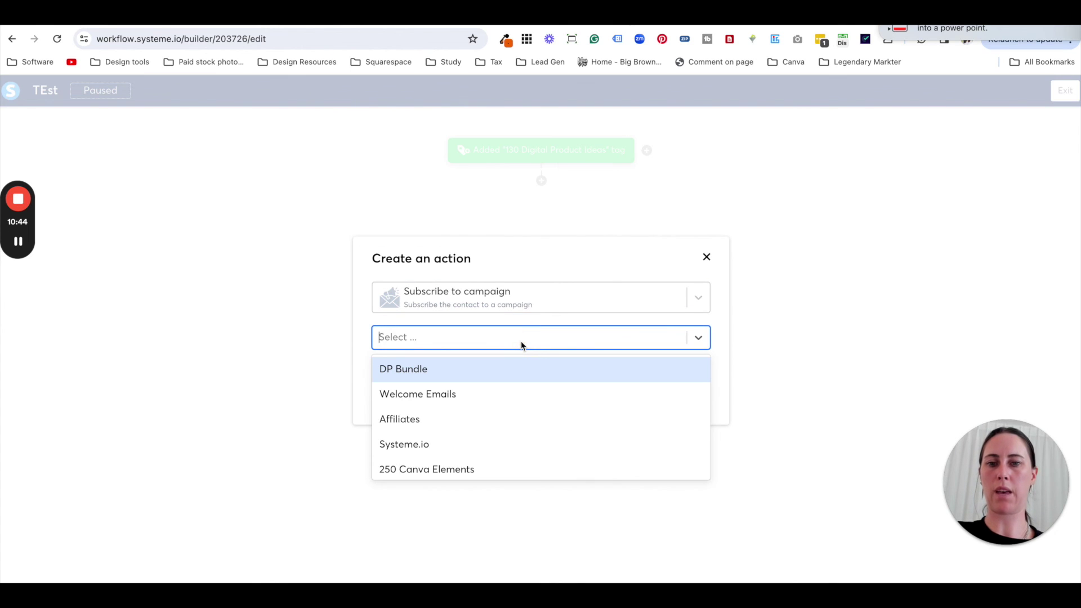
text(test)
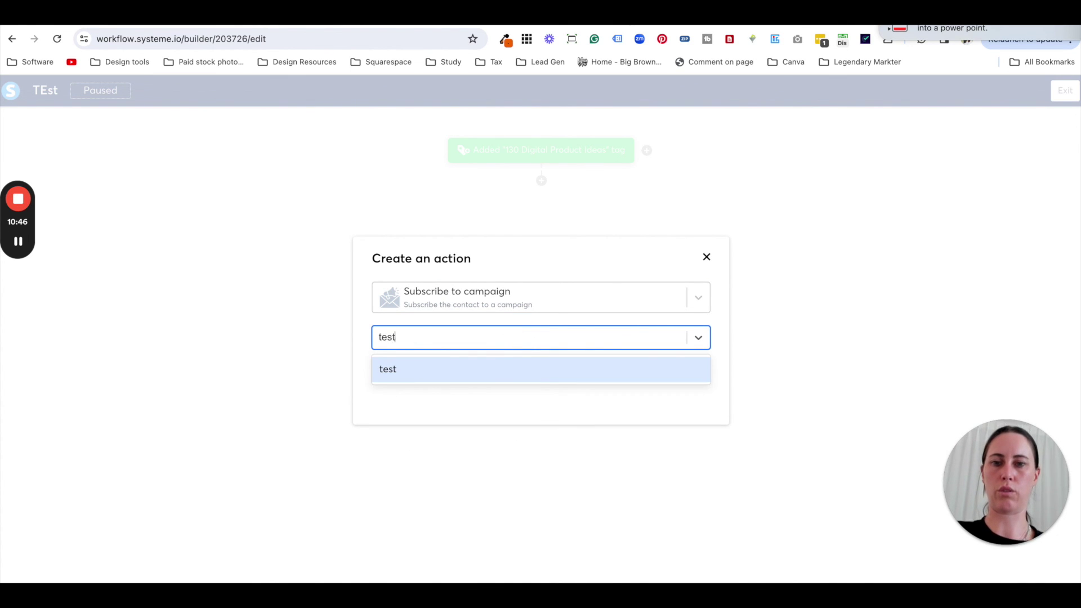
click(493, 369)
click(393, 372)
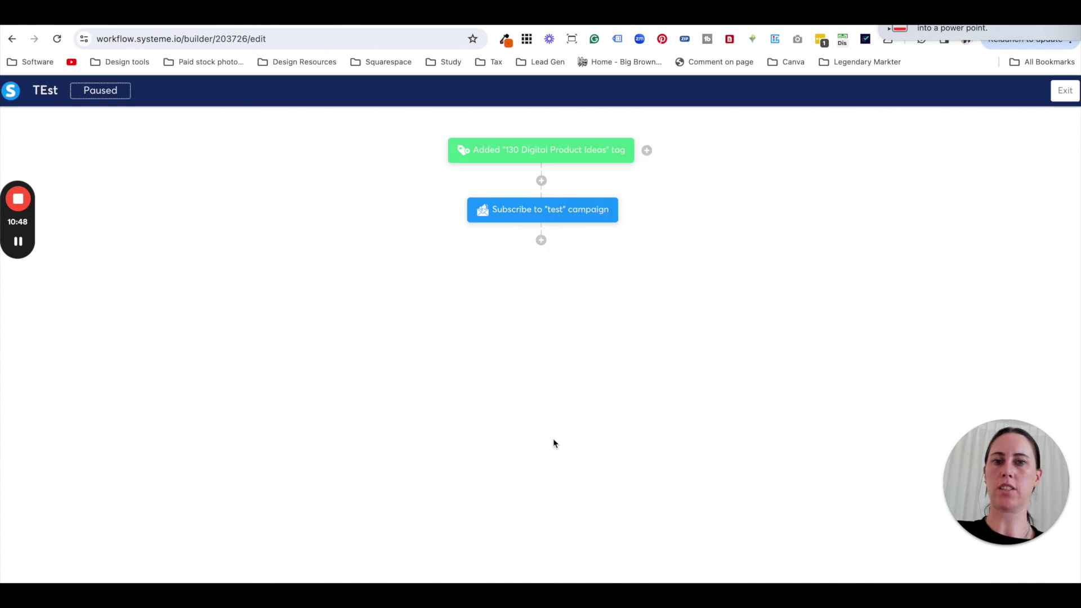
click(611, 347)
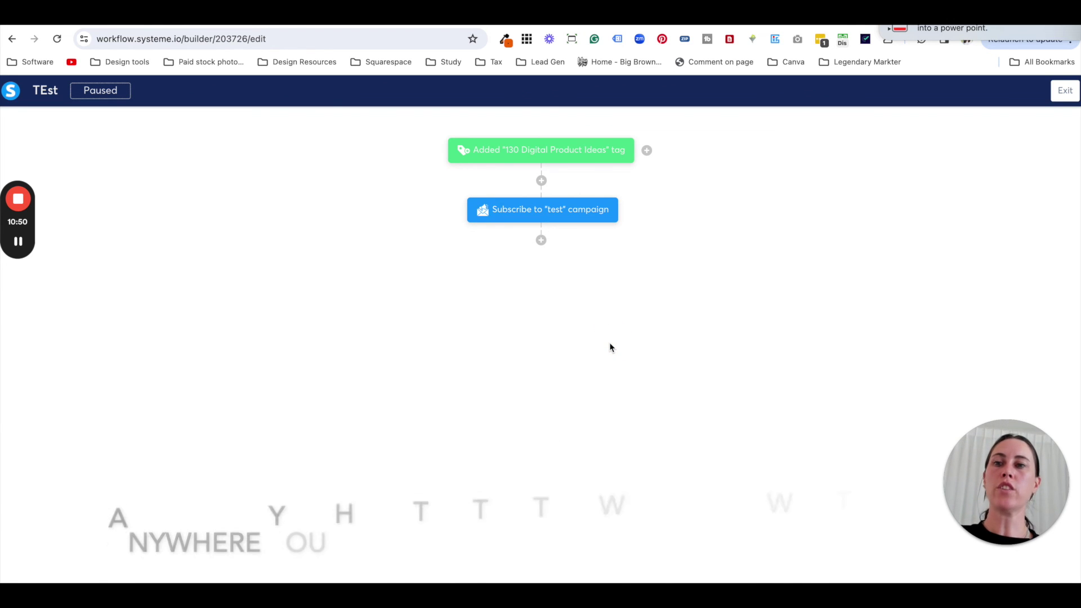